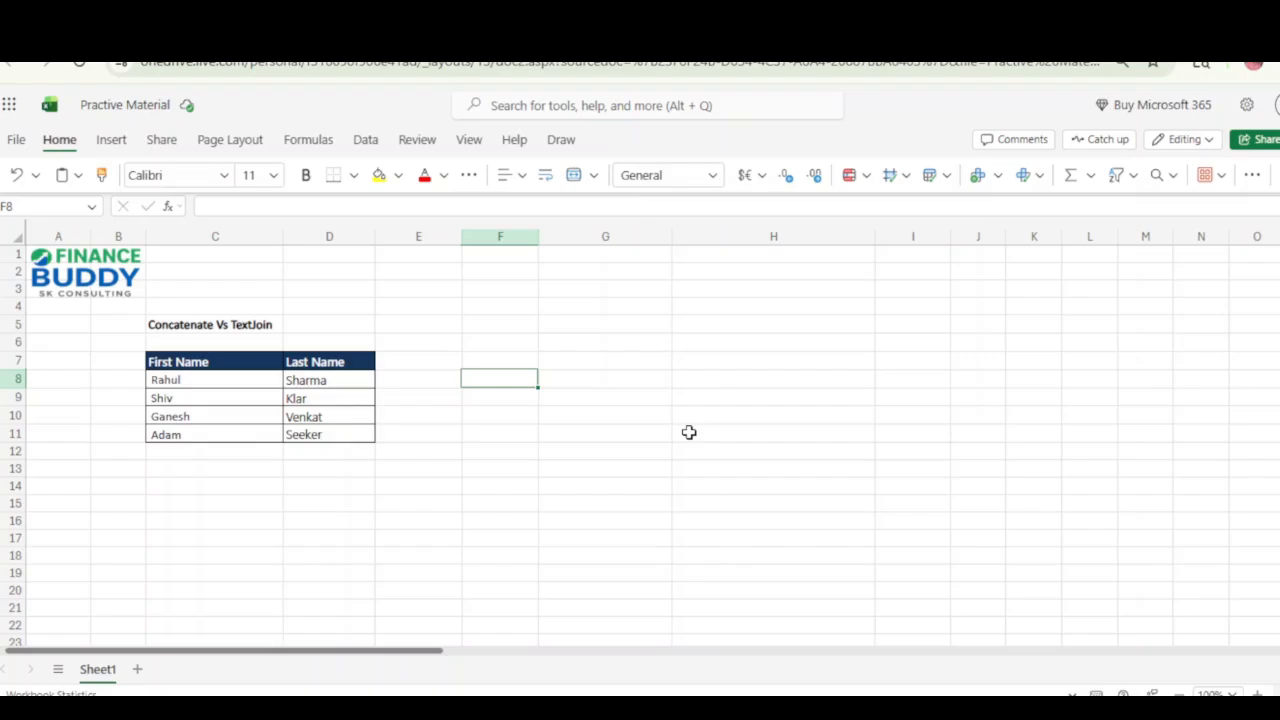
# Enter the formula =CONCATENATE(C8,D8) in cell F8 to join the first and last name.
pyautogui.write('=con')
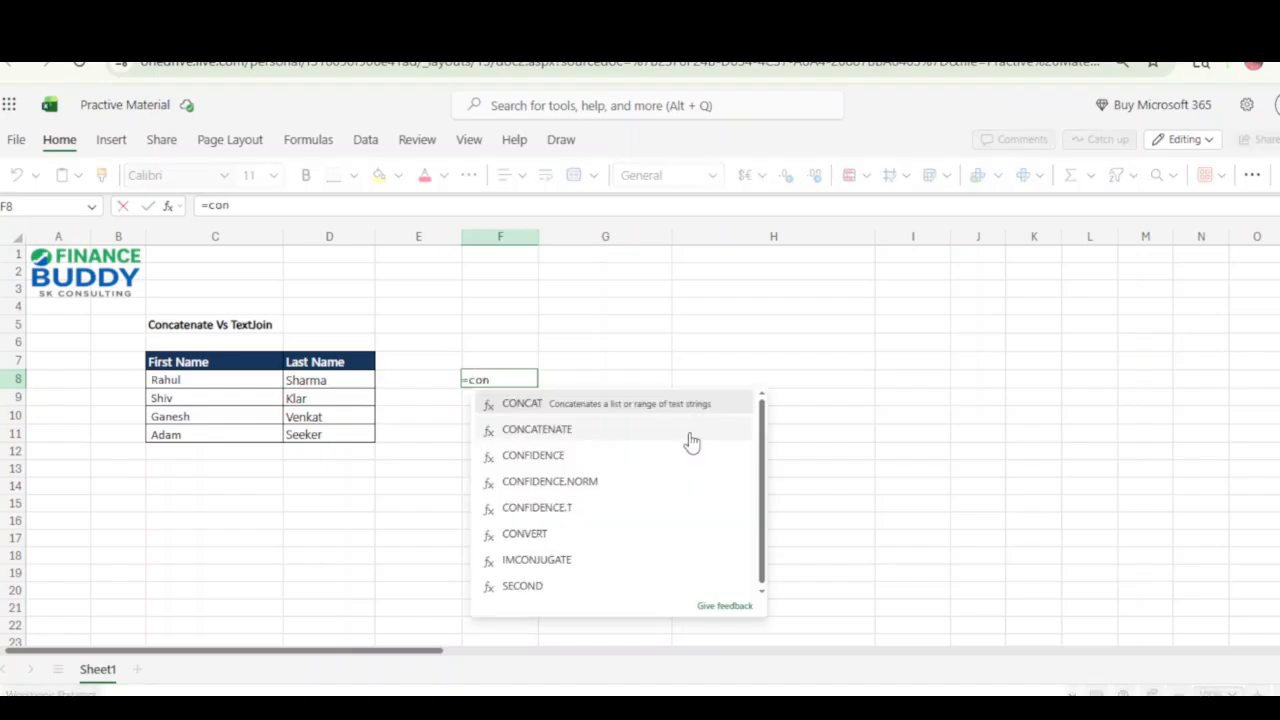
pyautogui.write('ca')
pyautogui.click(690, 440)
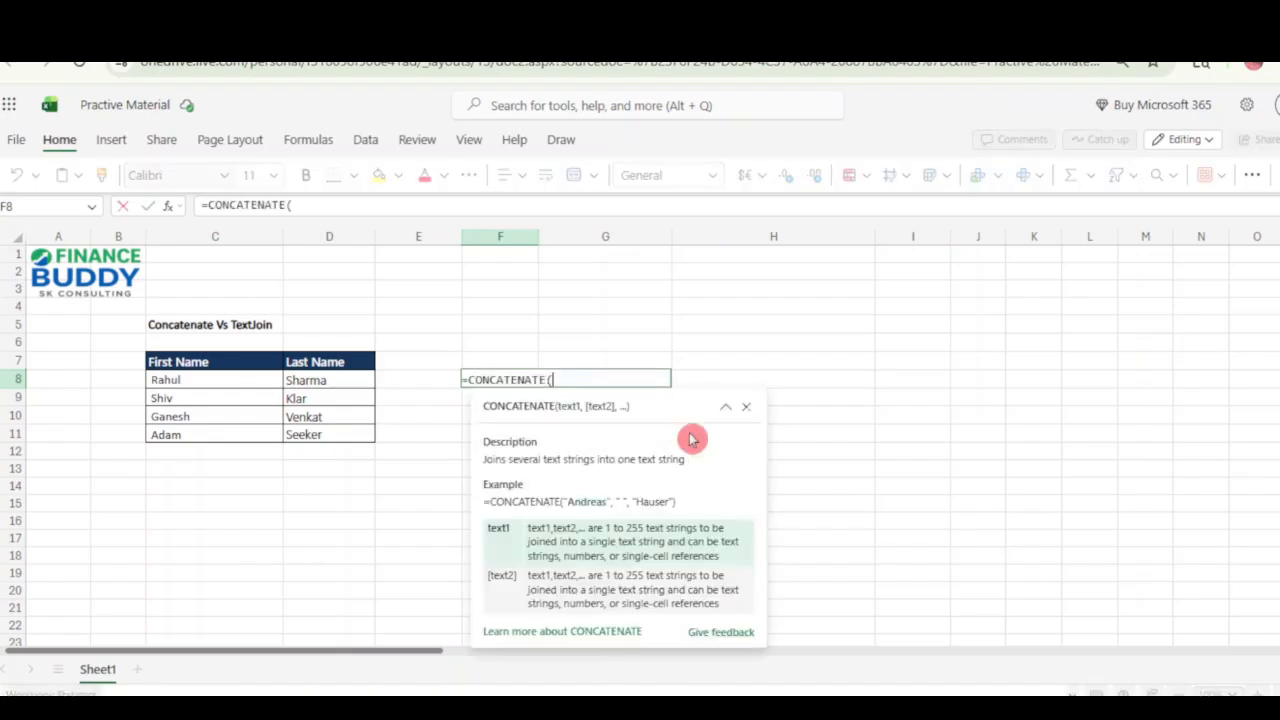
pyautogui.press('Left')
pyautogui.press('Left')
pyautogui.press('Left')
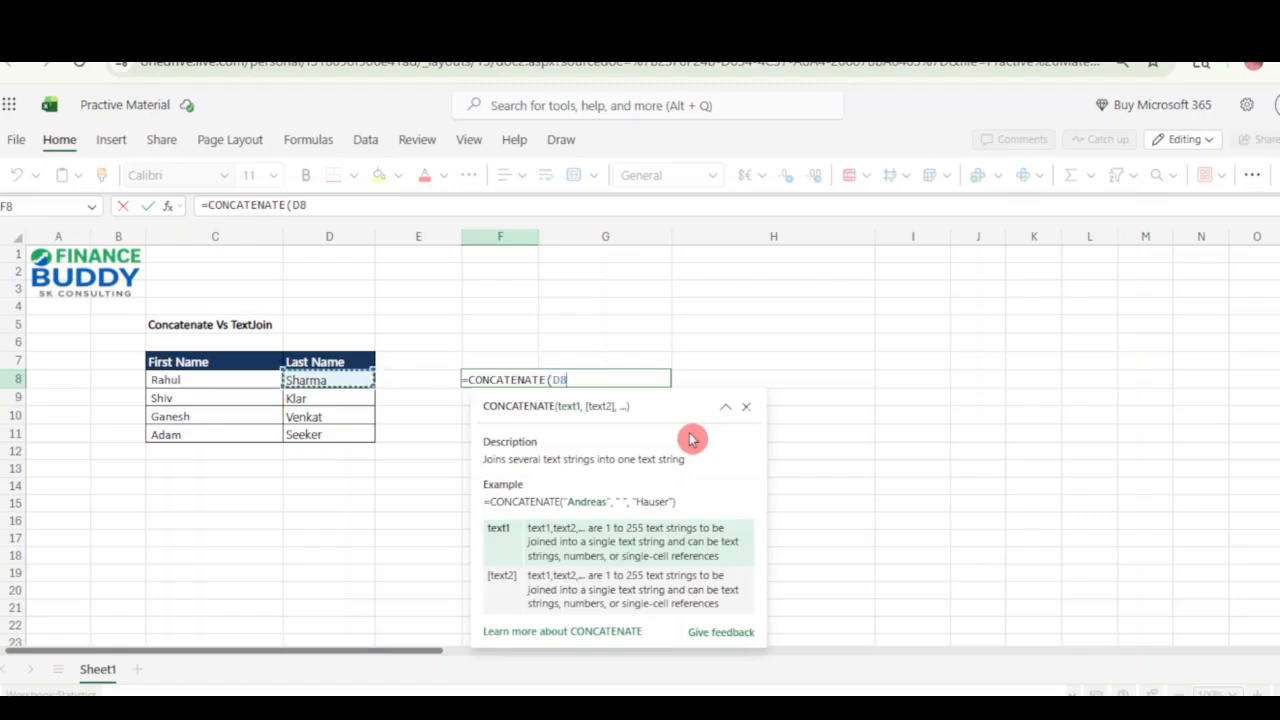
pyautogui.write(',')
pyautogui.press('Left')
pyautogui.press('Left')
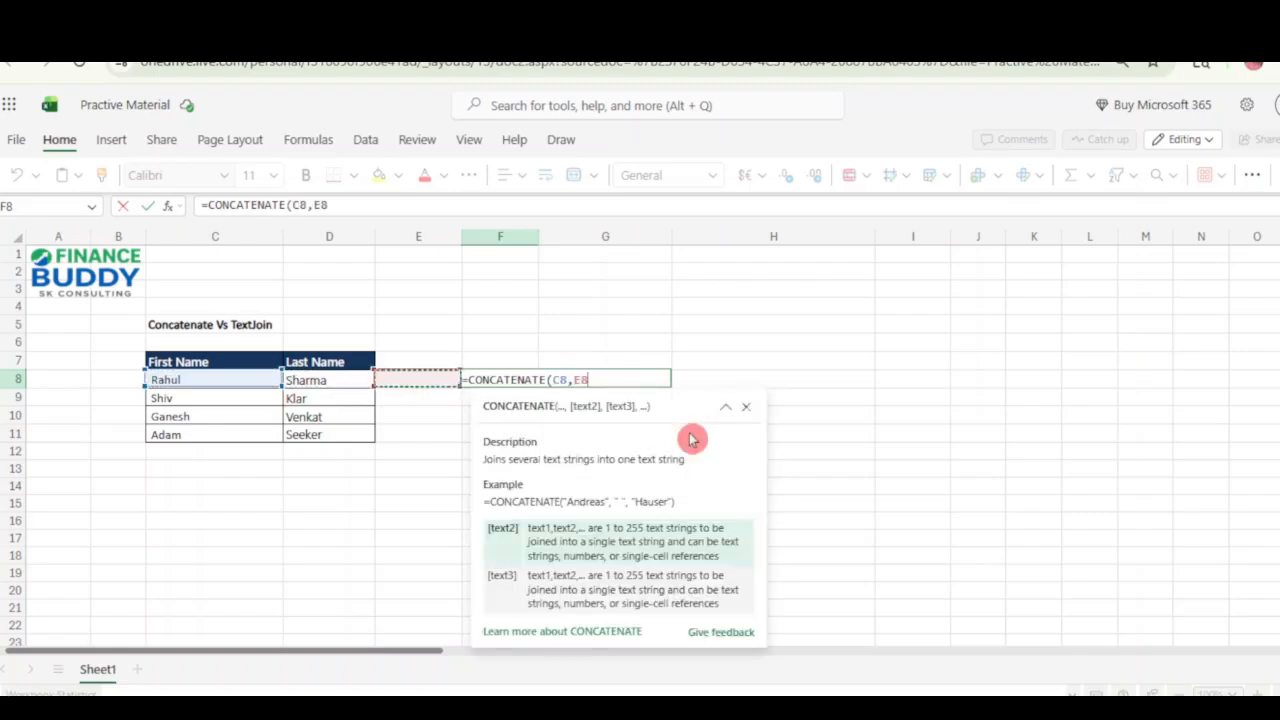
pyautogui.write(')')
pyautogui.press('Return')
pyautogui.press('Up')
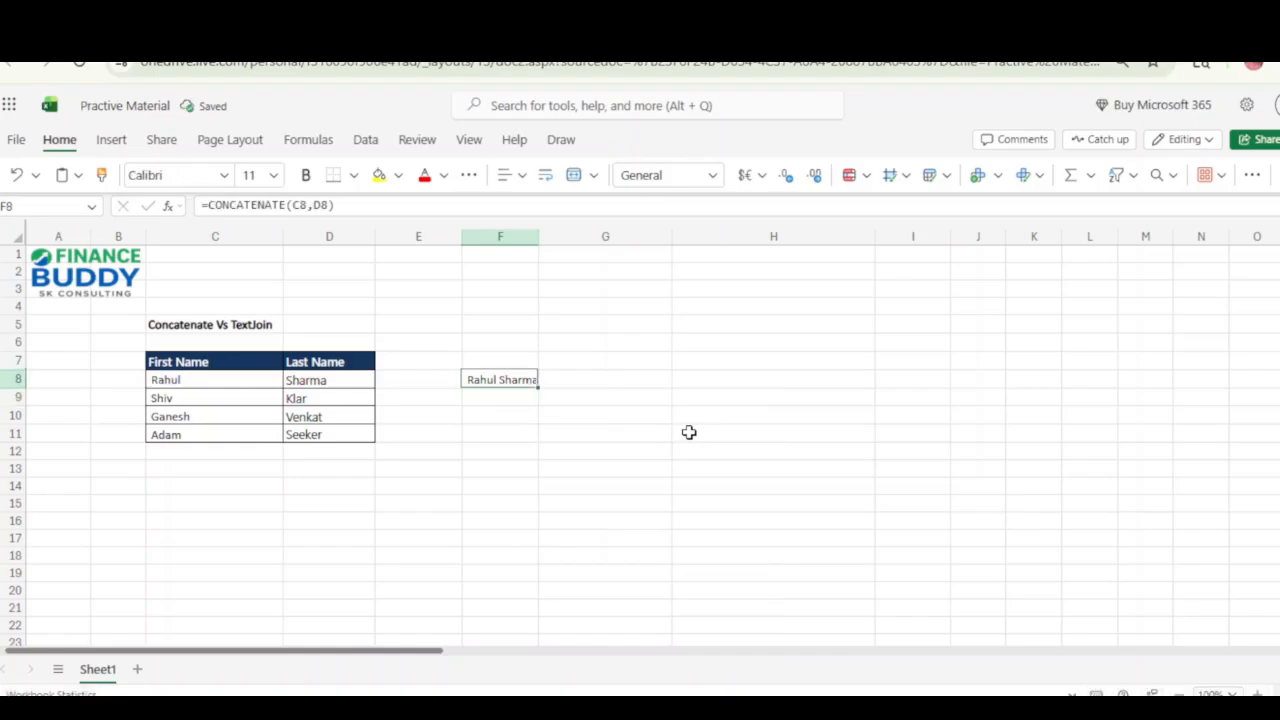
# Copy the CONCATENATE formula from F8 into F9:F11, then check the formula in F8.
pyautogui.hotkey('ctrl', 'c')
pyautogui.press('Down')
pyautogui.hotkey('shift', 'Down')
pyautogui.hotkey('shift', 'Down')
pyautogui.hotkey('ctrl', 'v')
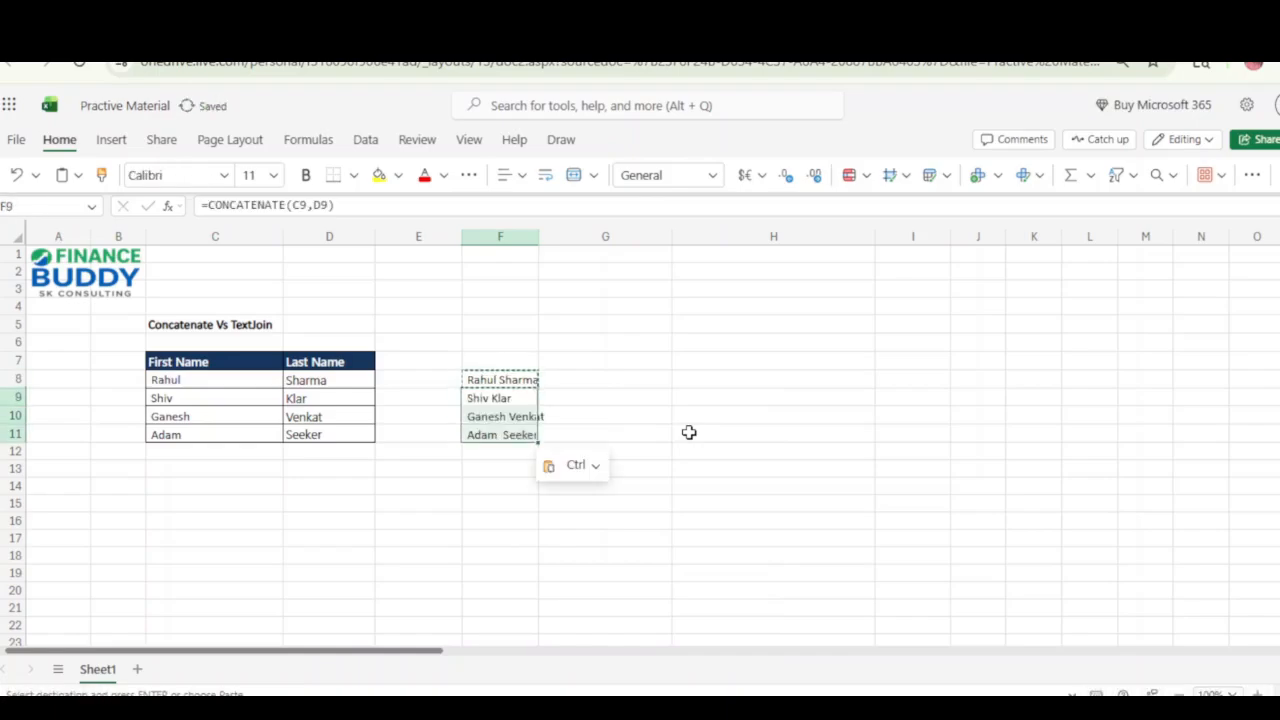
pyautogui.press('Up')
pyautogui.press('F2')
pyautogui.press('Escape')
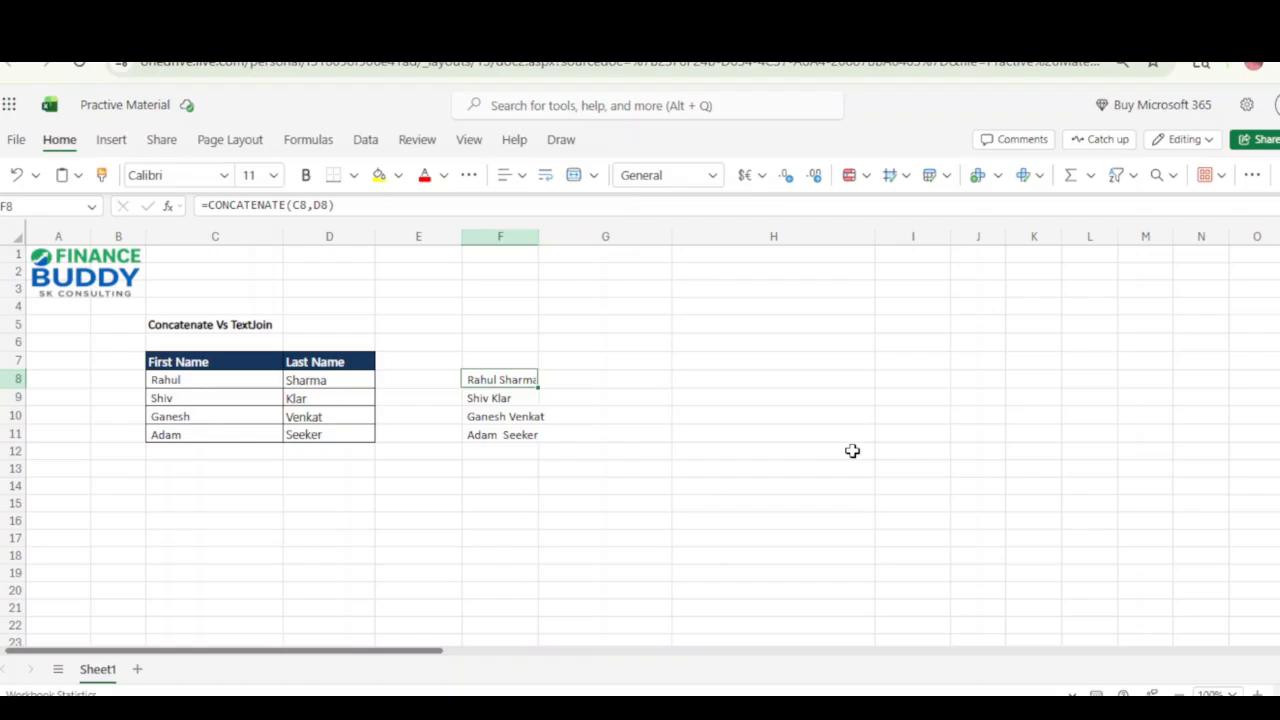
# Switch to the Practice Material workbook in desktop Excel and remove the space argument from the CONCATENATE formula in C8.
pyautogui.moveTo(675, 682)
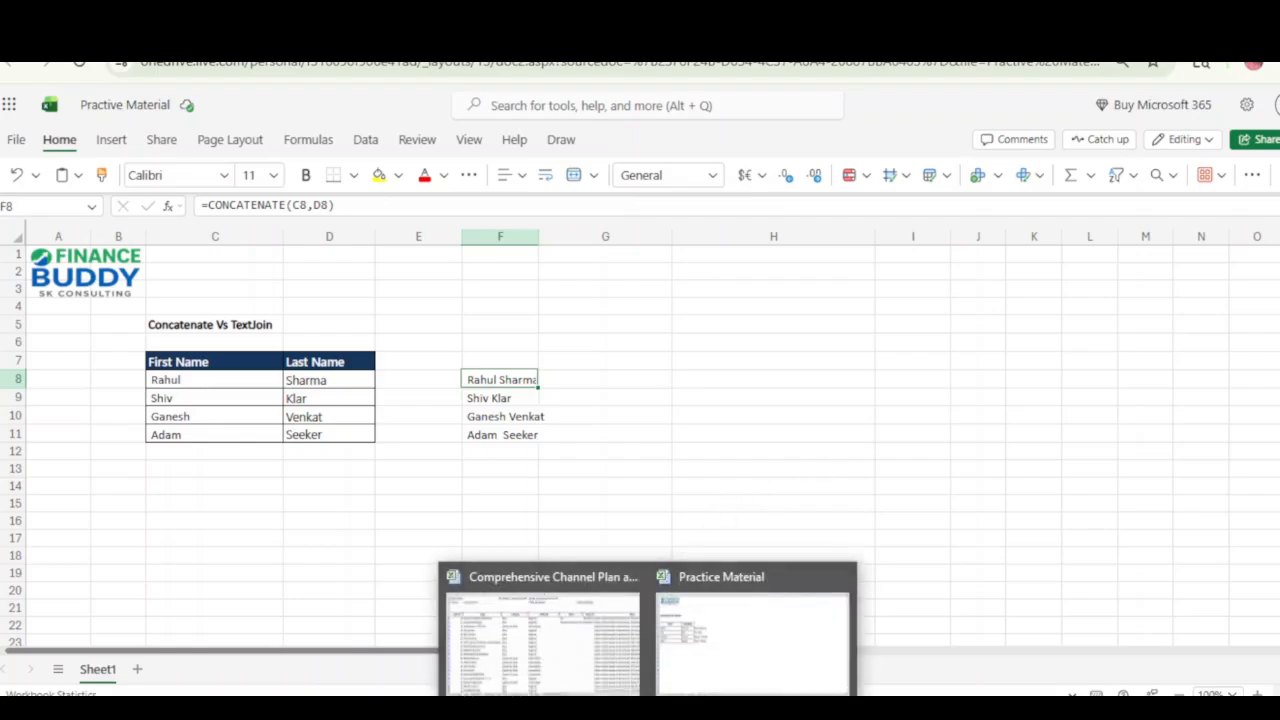
pyautogui.click(700, 611)
pyautogui.click(307, 360)
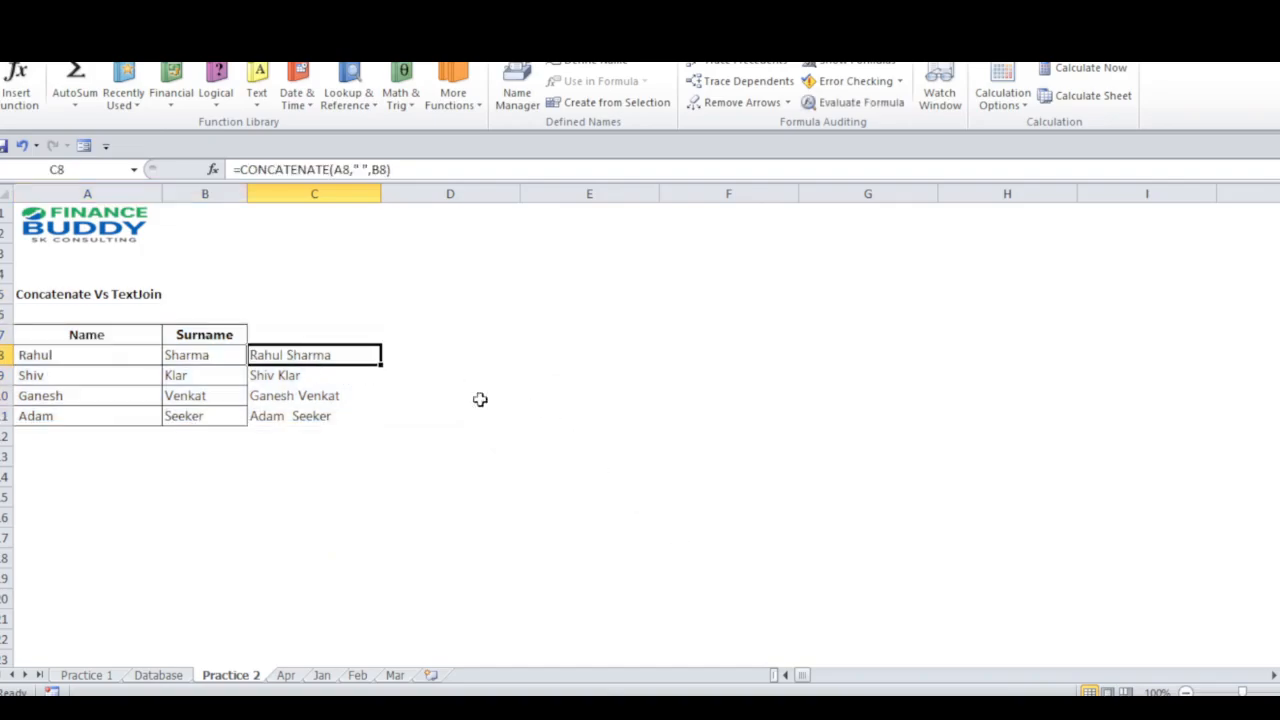
pyautogui.click(371, 170)
pyautogui.press('BackSpace')
pyautogui.press('BackSpace')
pyautogui.press('BackSpace')
pyautogui.press('BackSpace')
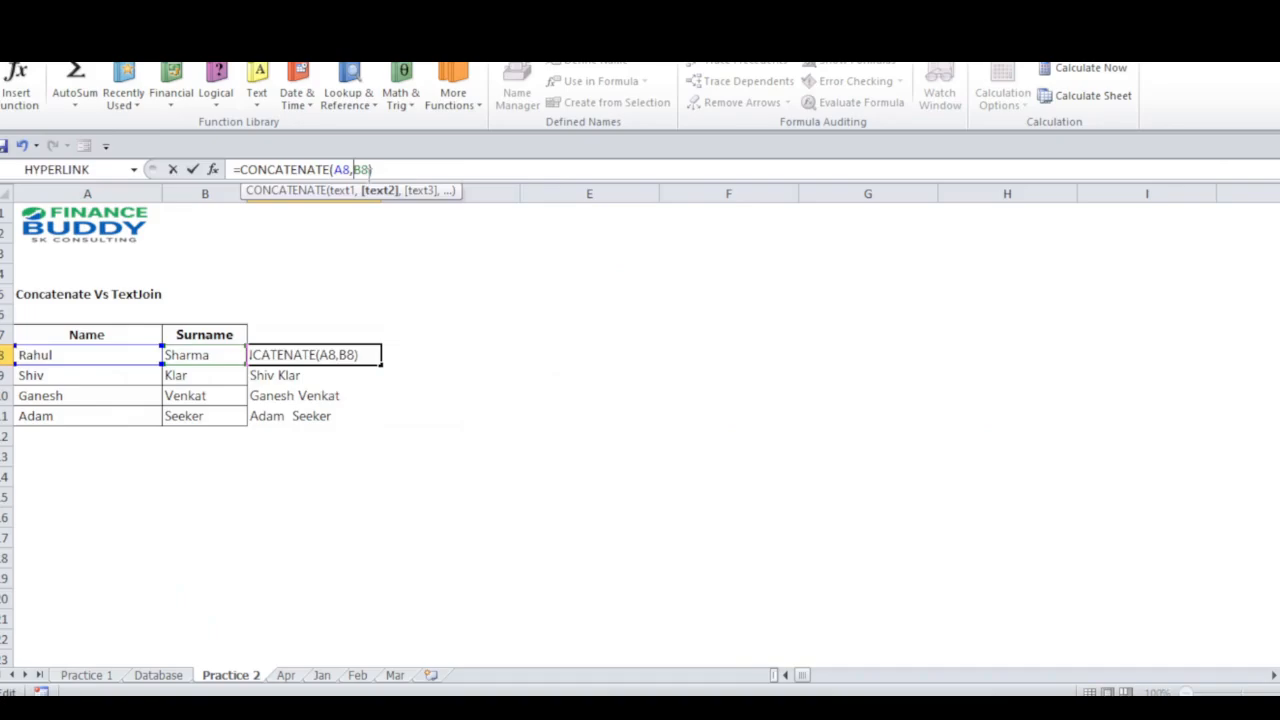
pyautogui.press('Return')
pyautogui.press('Up')
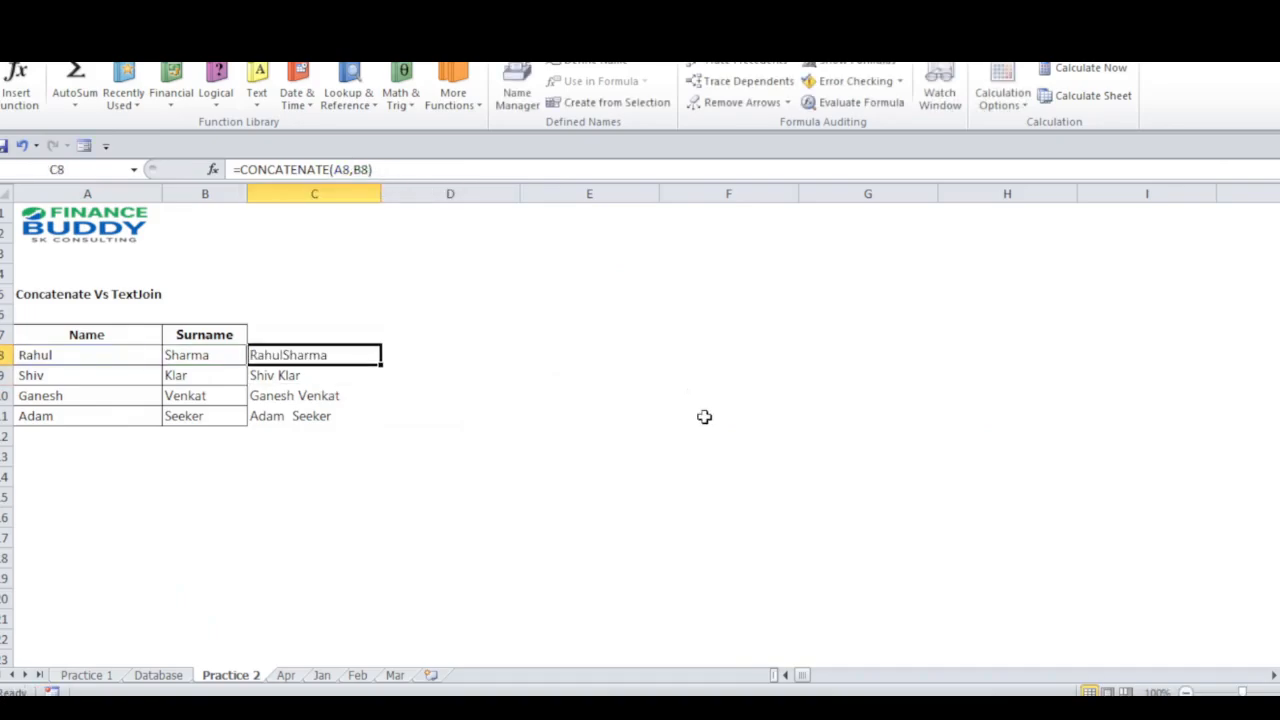
# Insert a " " argument between A8 and B8 in the CONCATENATE formula in C8.
pyautogui.click(352, 170)
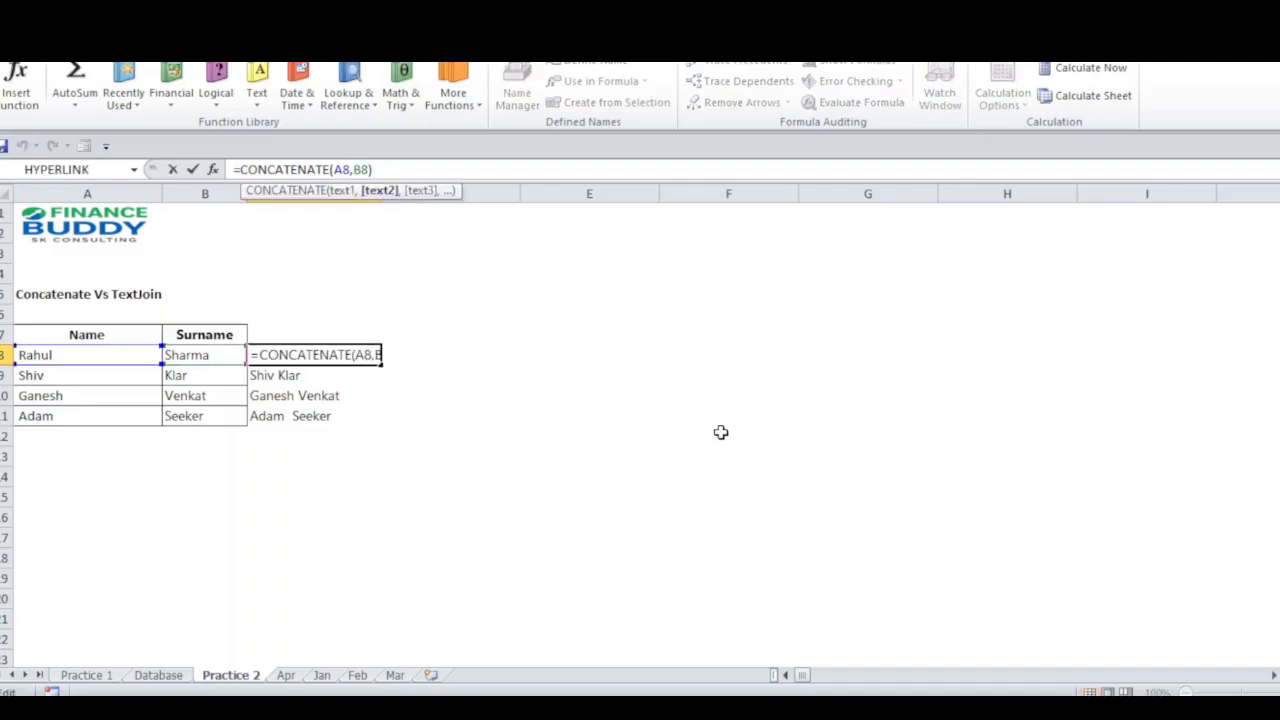
pyautogui.write('" ')
pyautogui.write('",')
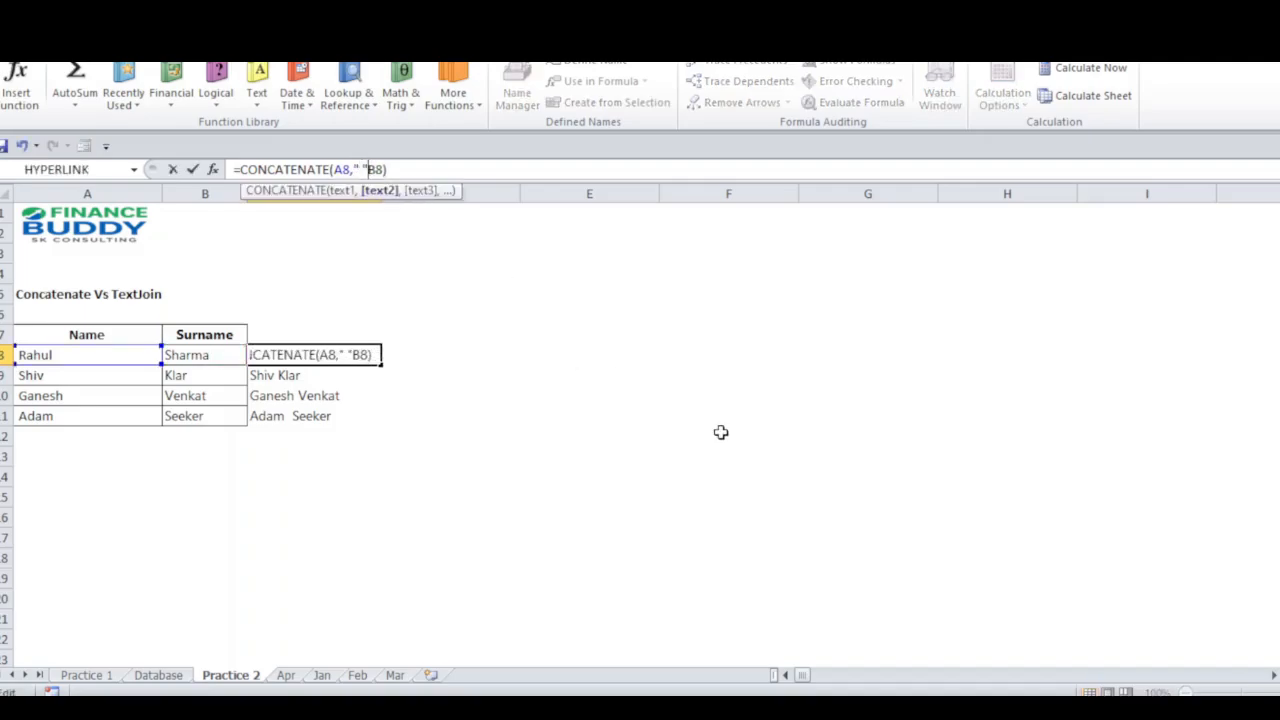
pyautogui.press('Return')
pyautogui.press('Up')
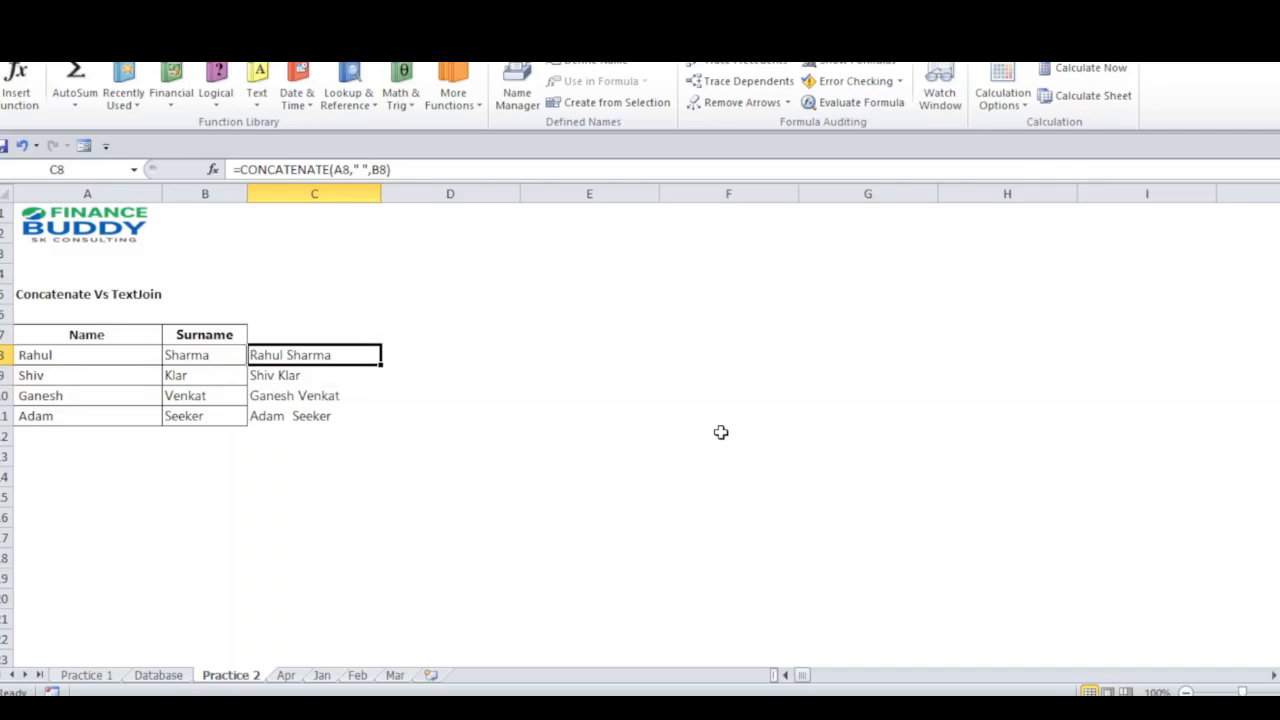
# Review the CONCATENATE formulas and joined names in cells C8 through C11.
pyautogui.press('Down')
pyautogui.press('Down')
pyautogui.press('Up')
pyautogui.press('Up')
pyautogui.press('Down')
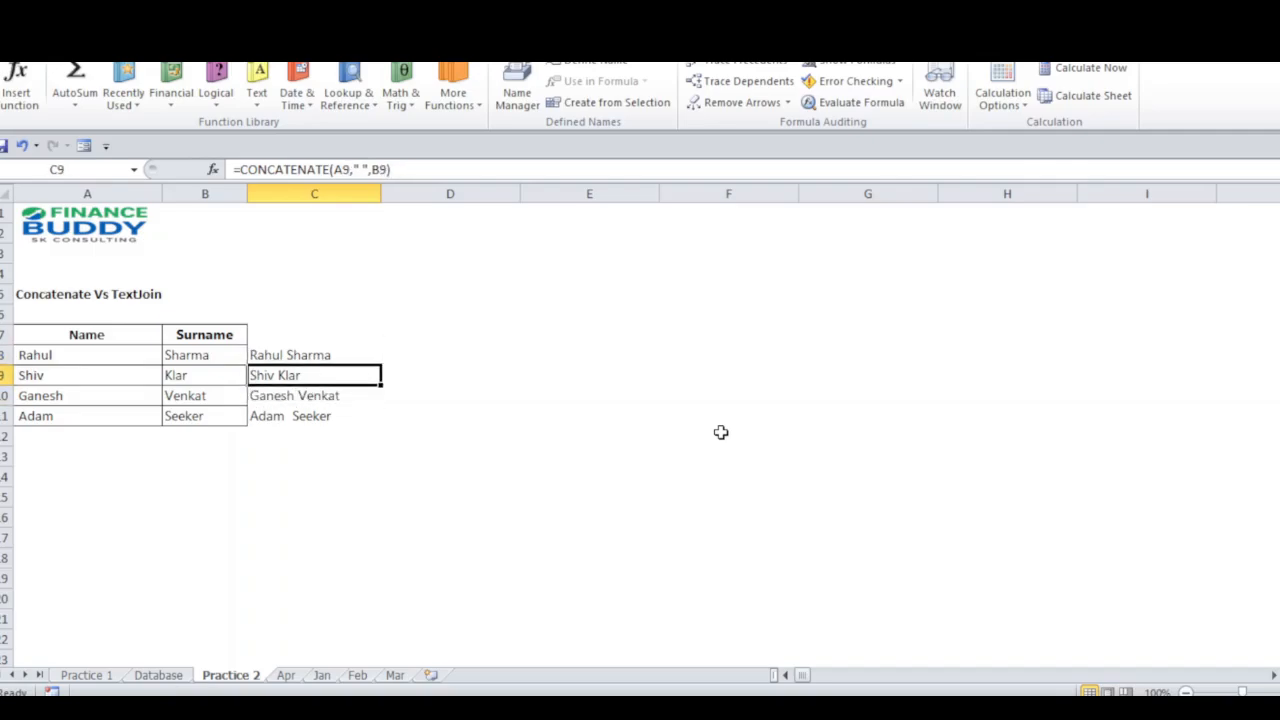
pyautogui.press('Down')
pyautogui.press('Down')
pyautogui.press('Up')
pyautogui.press('Up')
pyautogui.press('Up')
pyautogui.press('Down')
pyautogui.press('Down')
pyautogui.press('Down')
pyautogui.press('Up')
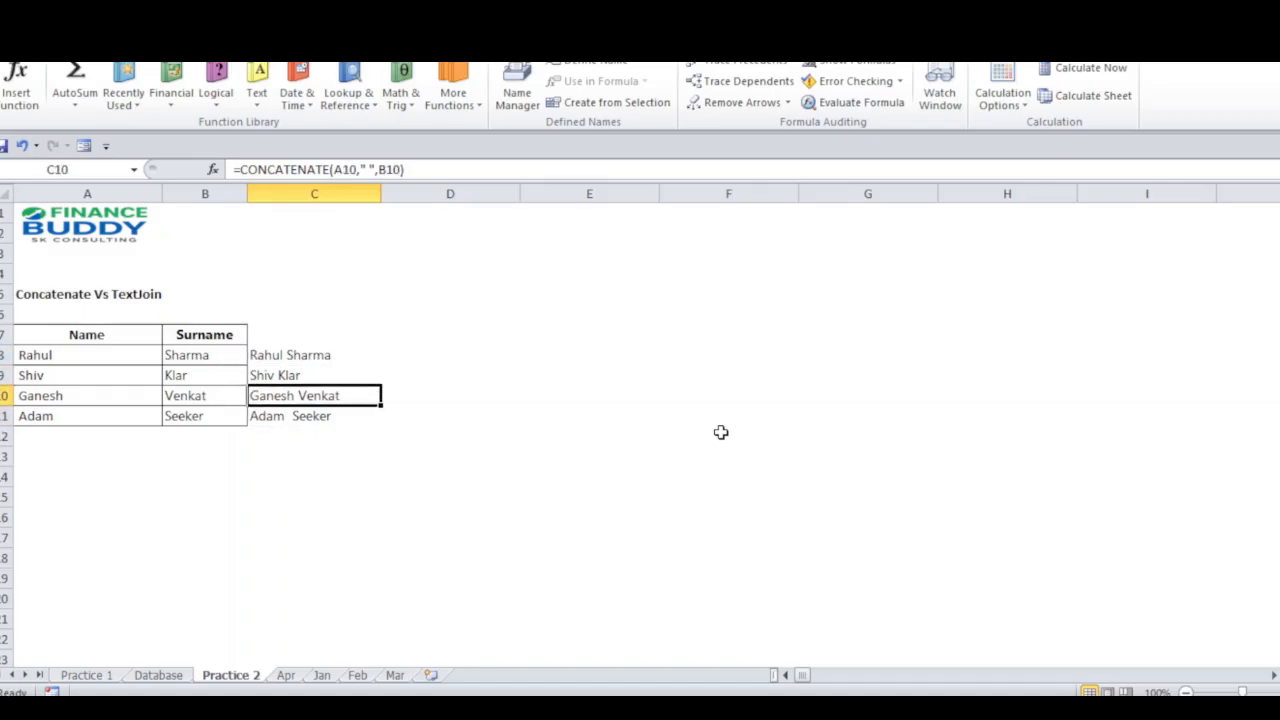
pyautogui.press('Up')
pyautogui.press('Up')
pyautogui.press('Down')
pyautogui.press('Down')
pyautogui.press('Down')
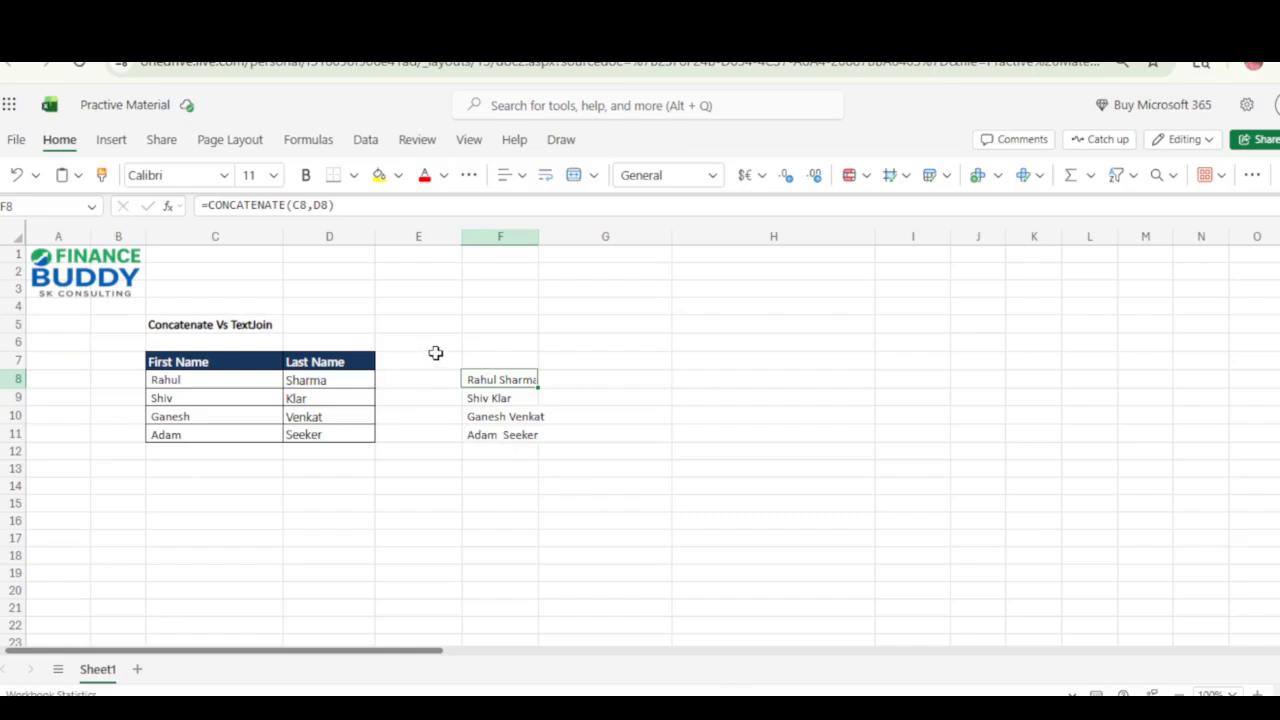
pyautogui.click(453, 380)
pyautogui.press('Right')
pyautogui.press('Right')
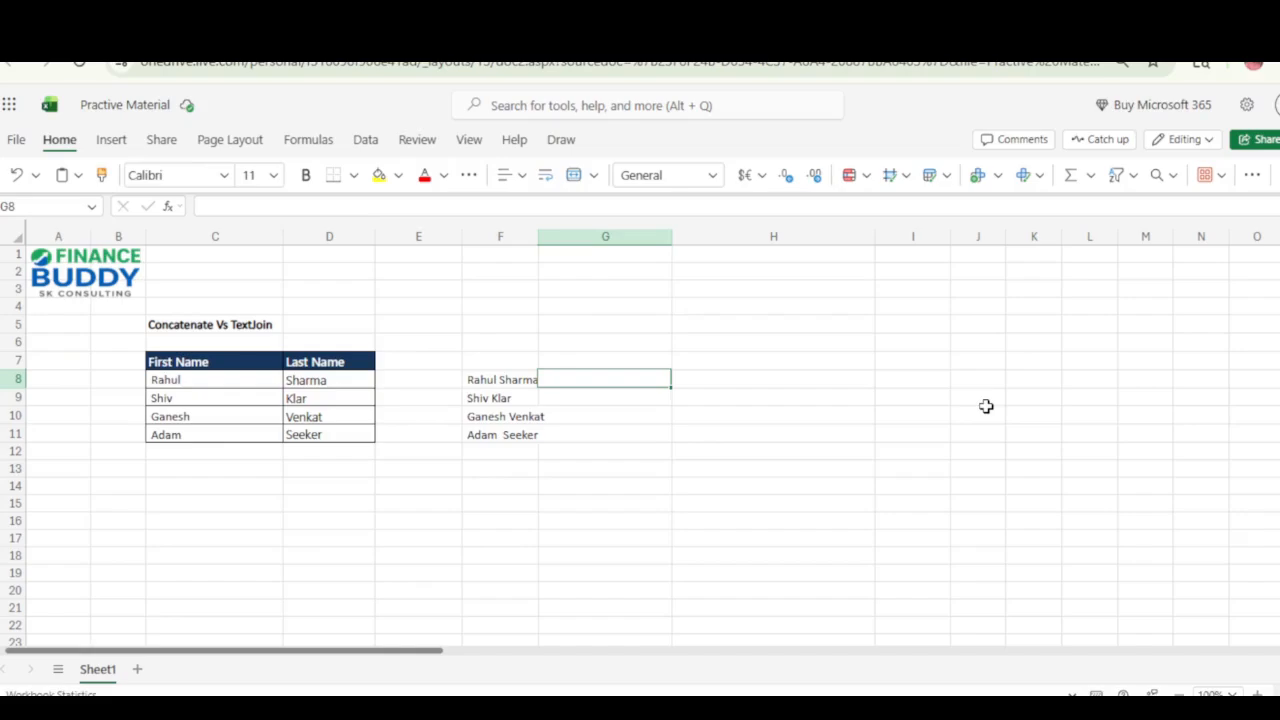
pyautogui.press('Left')
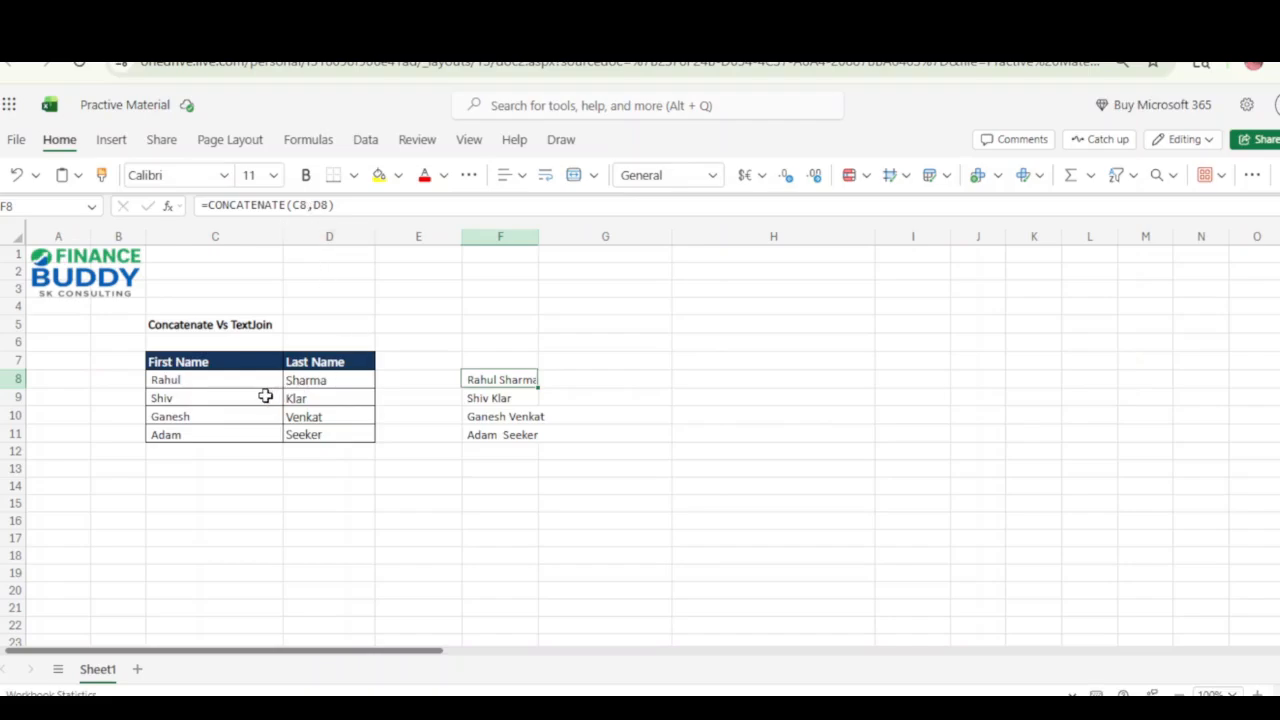
pyautogui.press('Right')
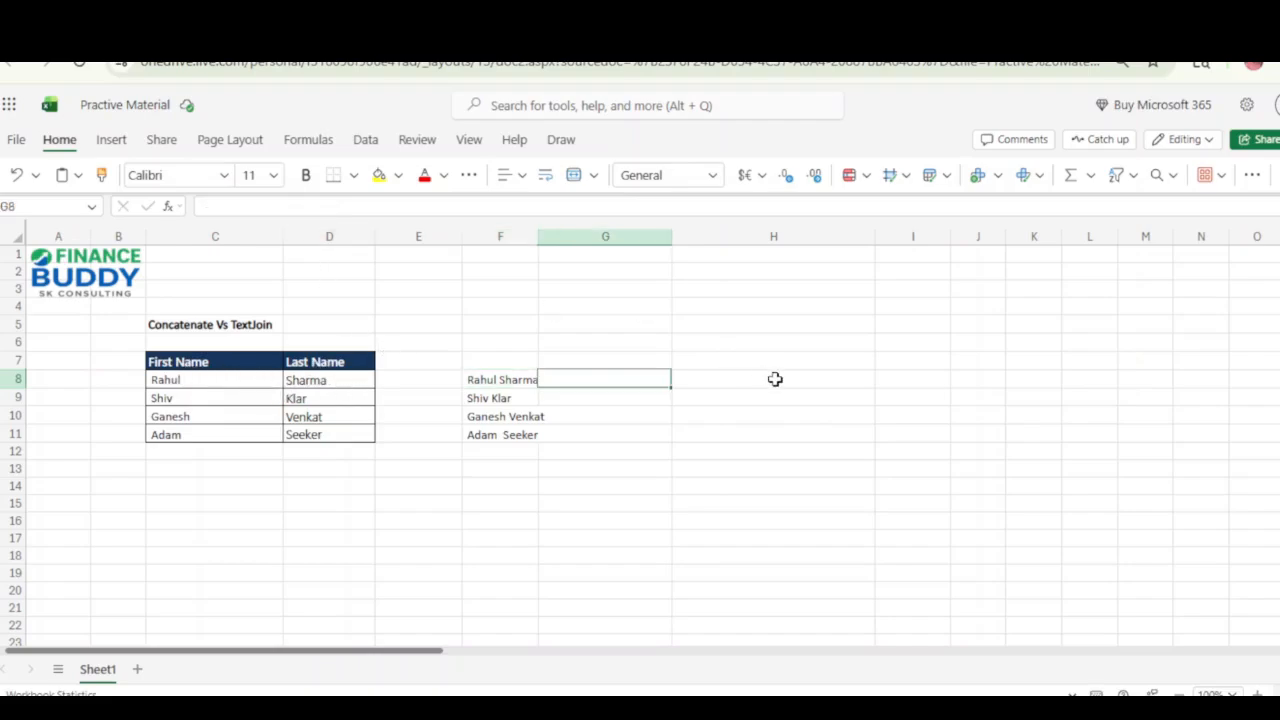
# Start a TEXTJOIN formula in H8 with "" as the delimiter and TRUE for ignoring empty cells.
pyautogui.click(775, 379)
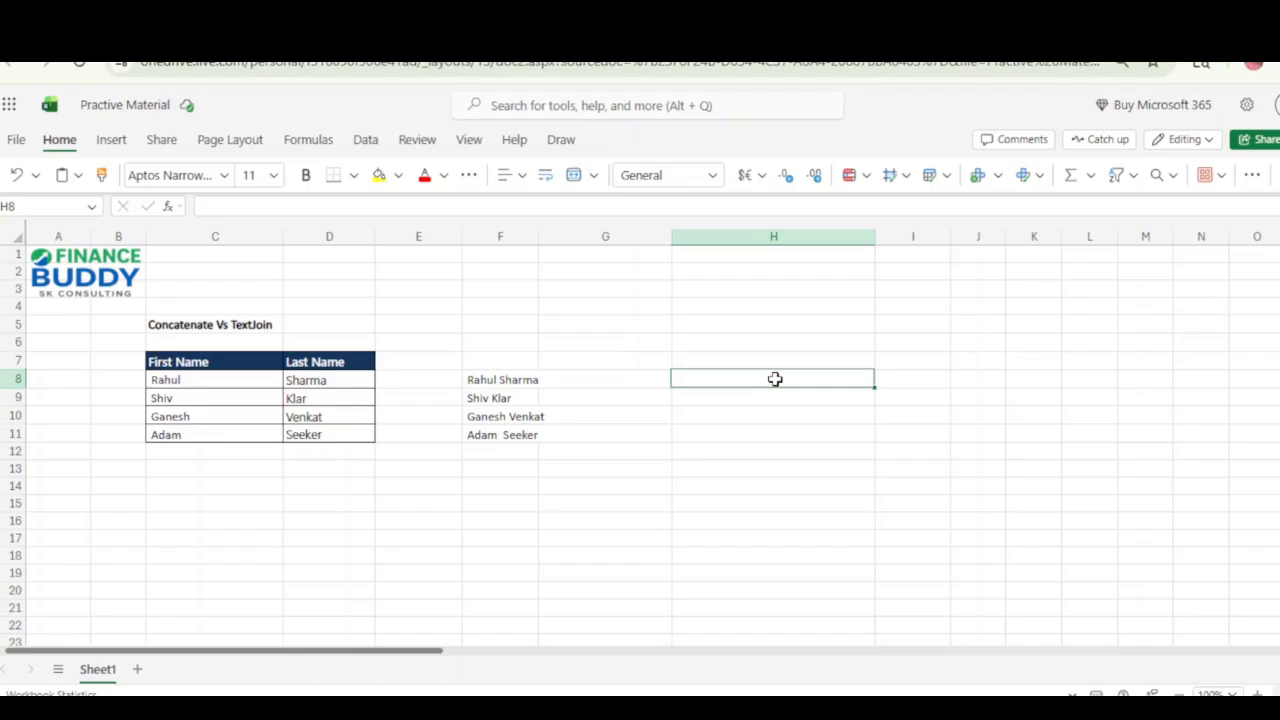
pyautogui.write('=te')
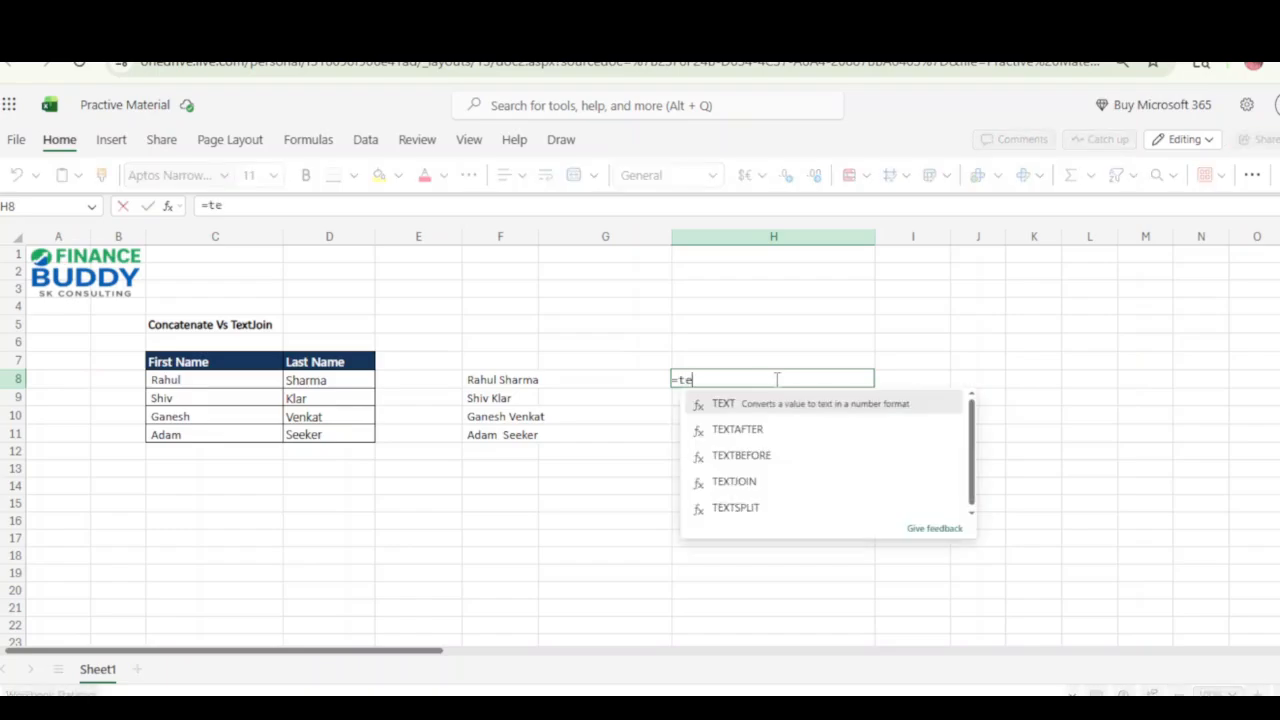
pyautogui.press('Down')
pyautogui.press('Down')
pyautogui.press('Tab')
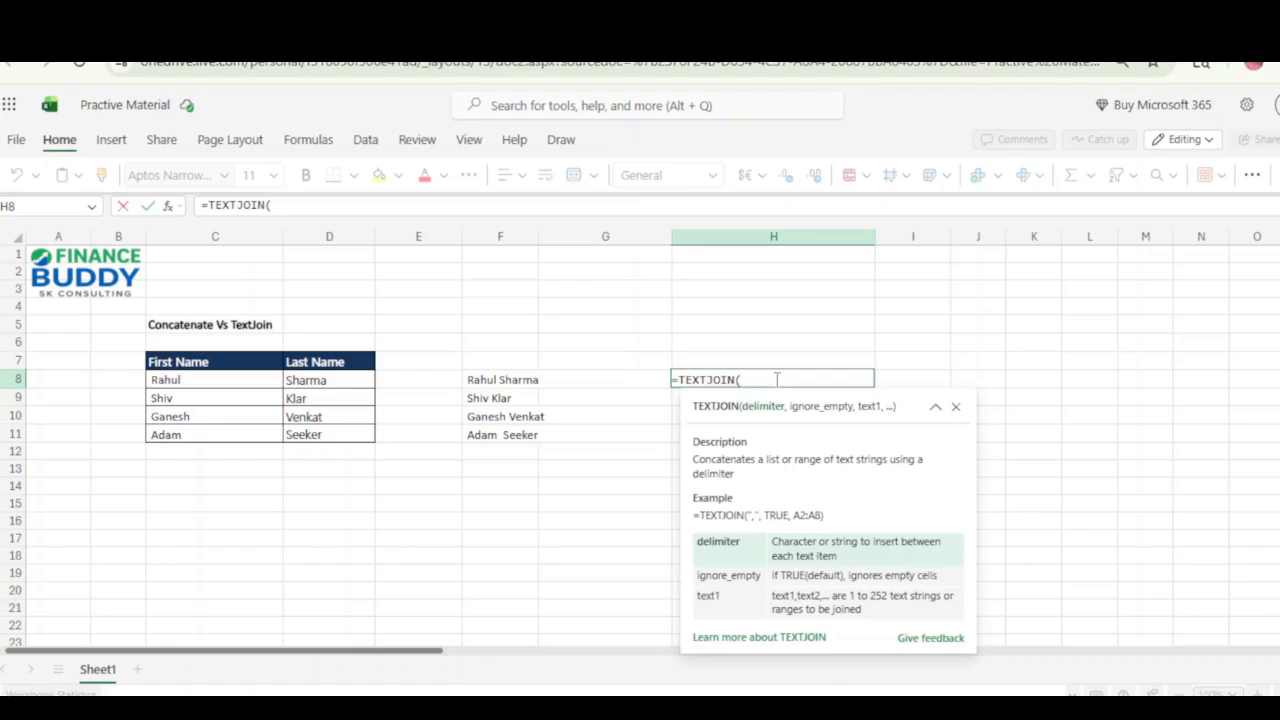
pyautogui.write('"",')
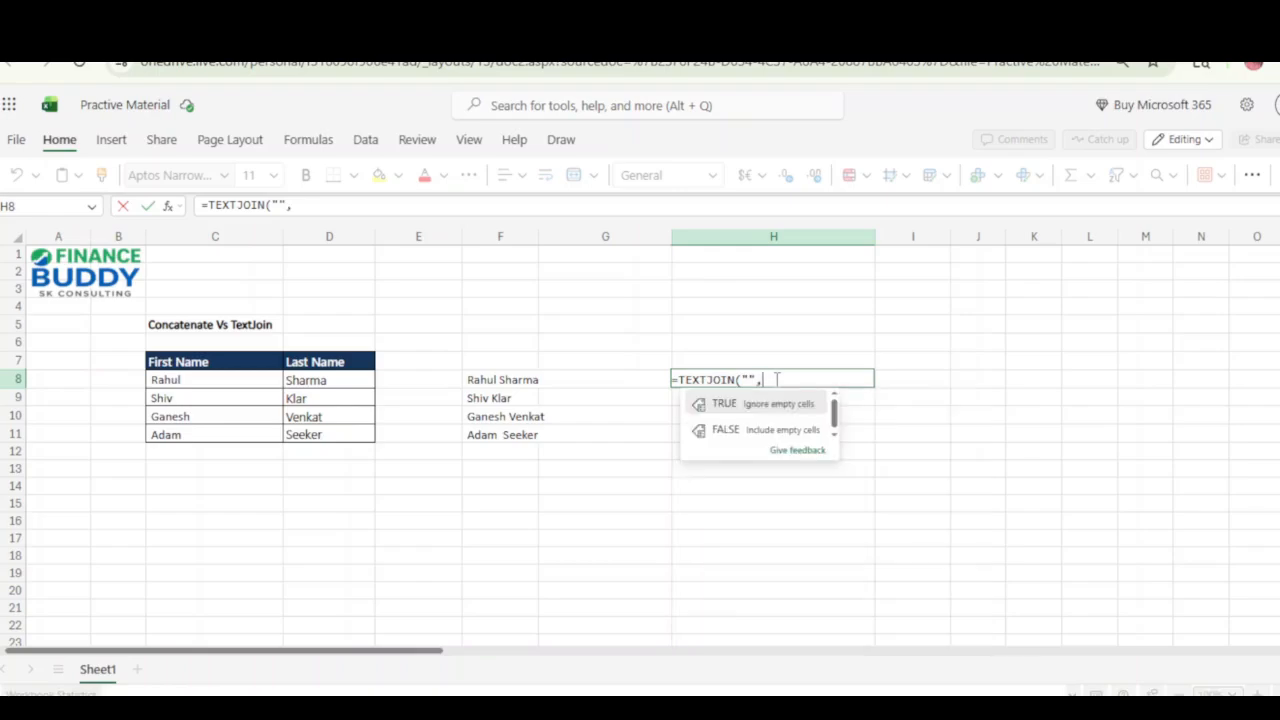
pyautogui.write('Tru')
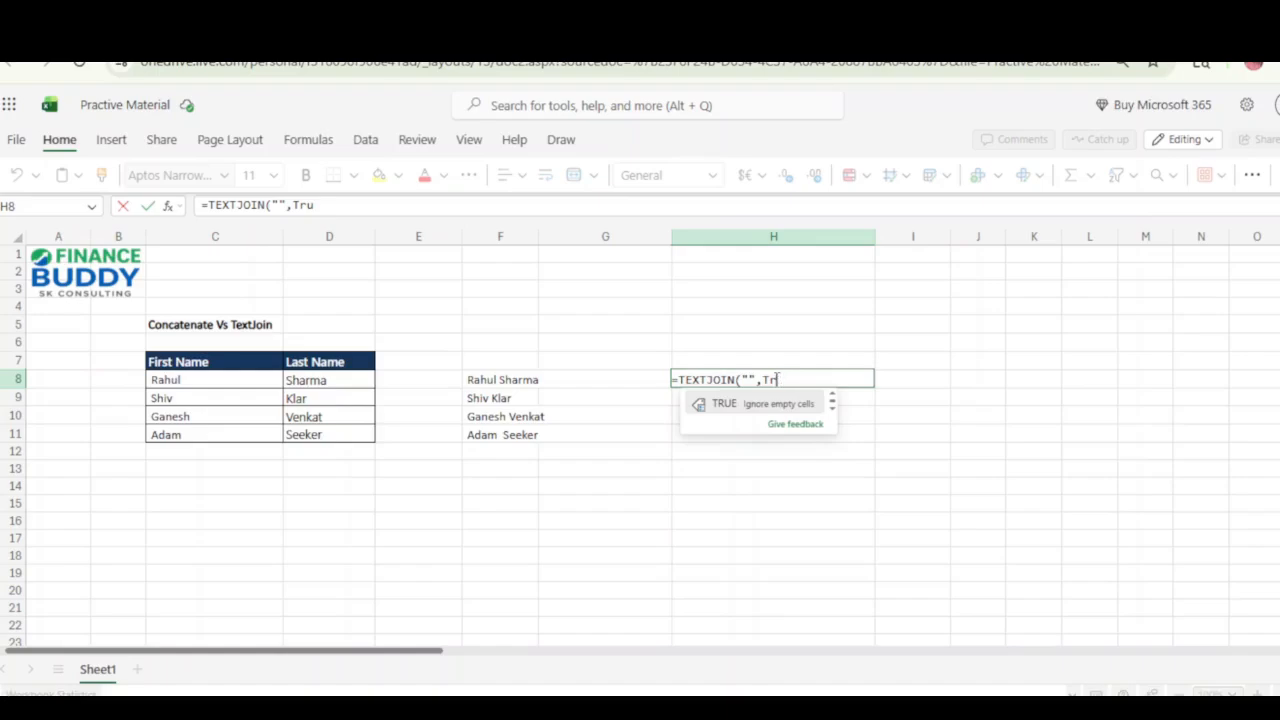
pyautogui.press('BackSpace')
pyautogui.press('BackSpace')
pyautogui.write('RUE,')
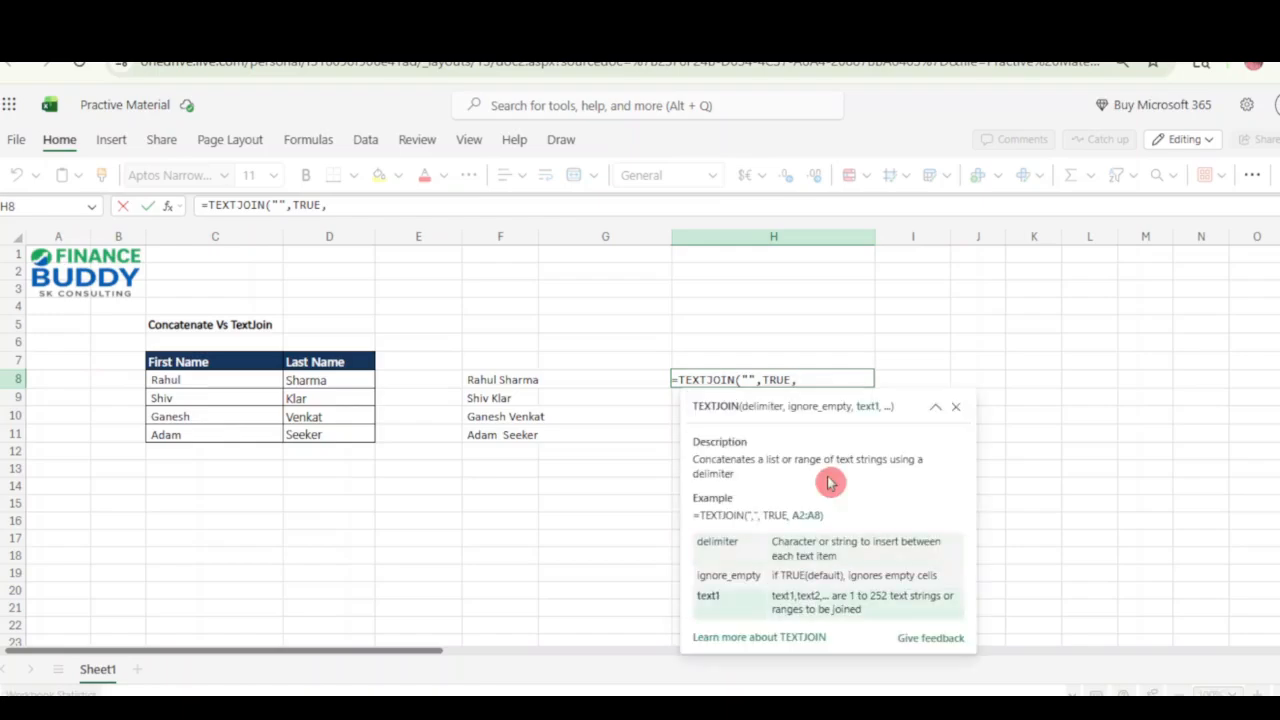
# Complete the TEXTJOIN formula in H8 with C8:D8 as the text range.
pyautogui.press('Left')
pyautogui.press('Left')
pyautogui.press('Left')
pyautogui.press('Left')
pyautogui.press('Left')
pyautogui.hotkey('shift', 'Right')
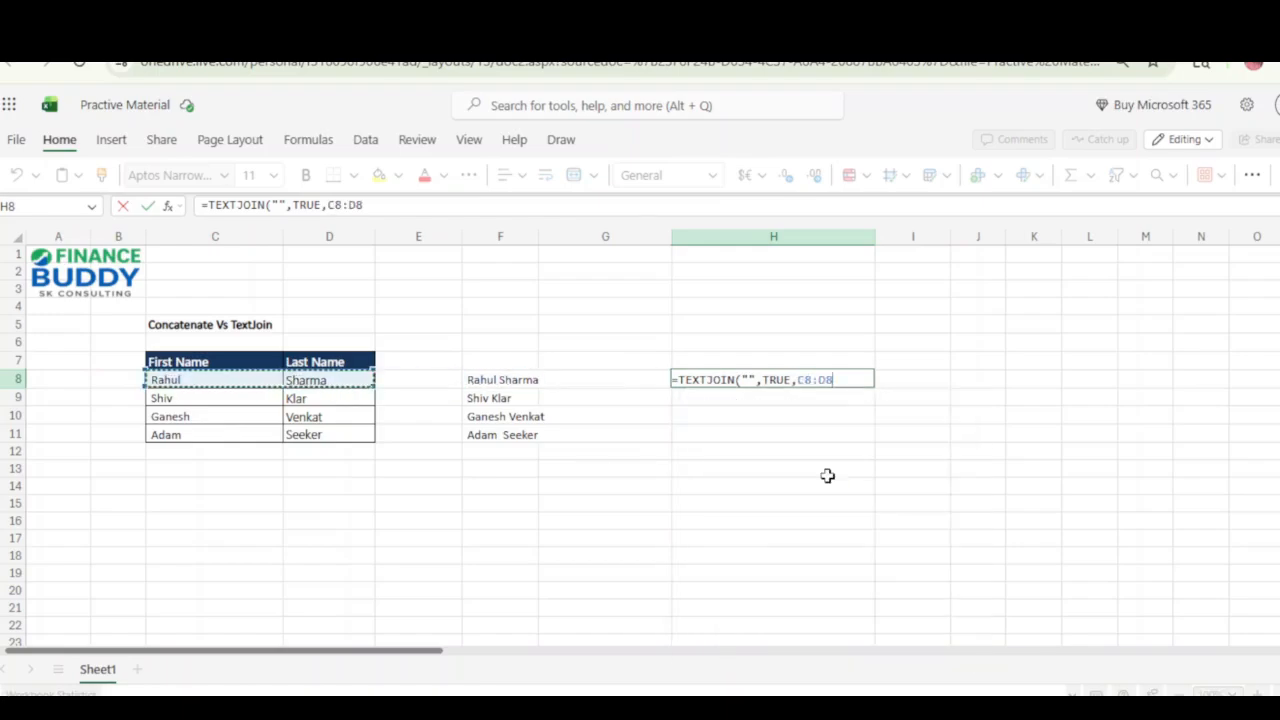
pyautogui.write(')')
pyautogui.press('Return')
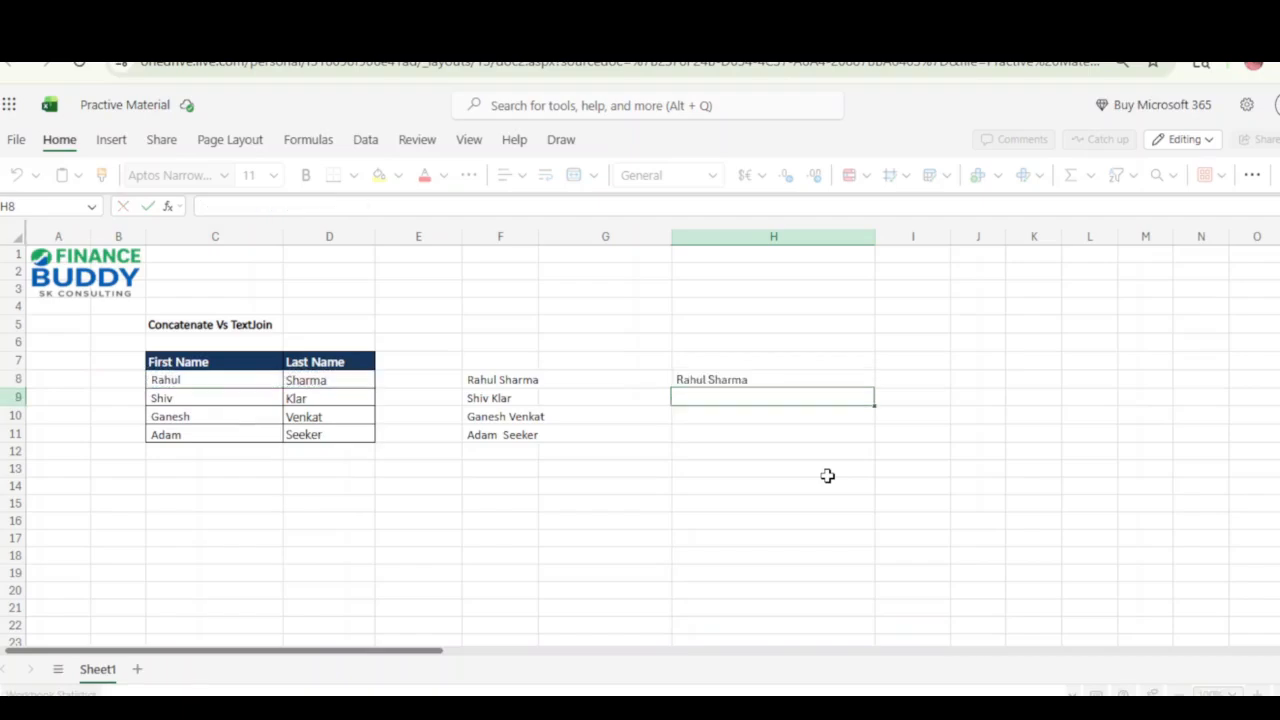
# Copy the TEXTJOIN formula from H8 into H9:H11.
pyautogui.press('Up')
pyautogui.hotkey('ctrl', 'c')
pyautogui.press('Down')
pyautogui.hotkey('shift', 'Down')
pyautogui.hotkey('shift', 'Down')
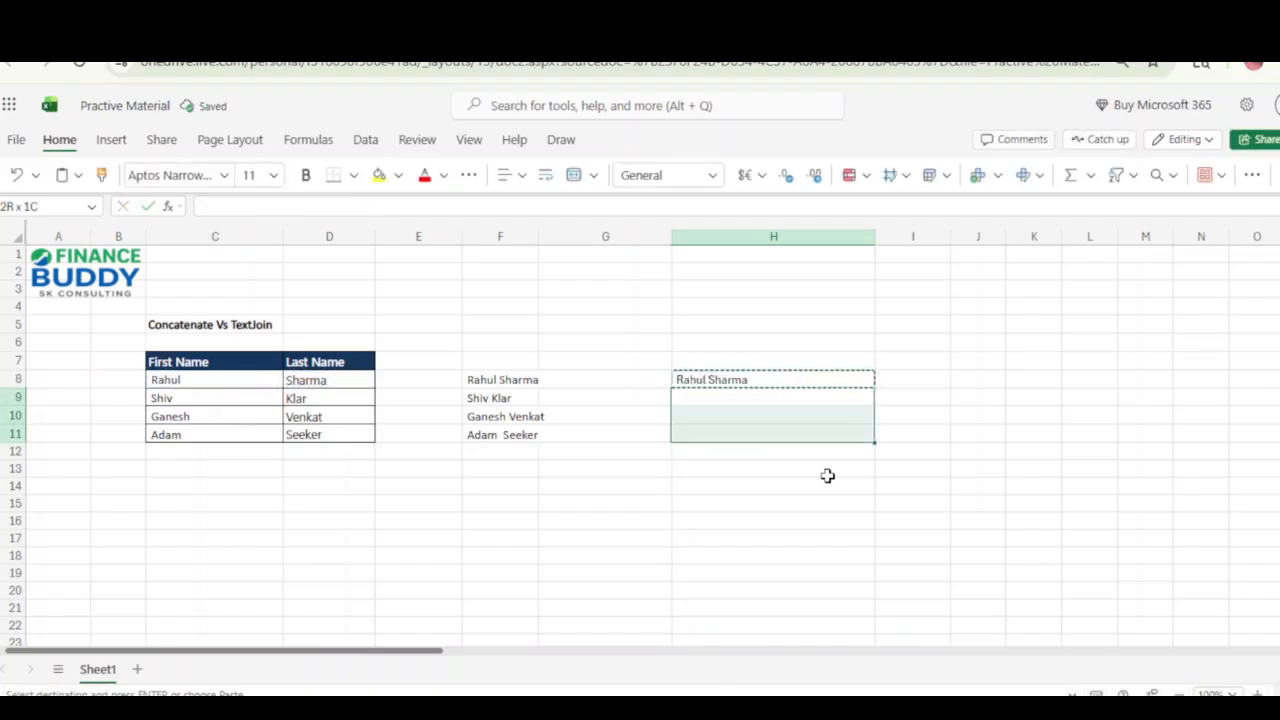
pyautogui.hotkey('ctrl', 'v')
pyautogui.press('Up')
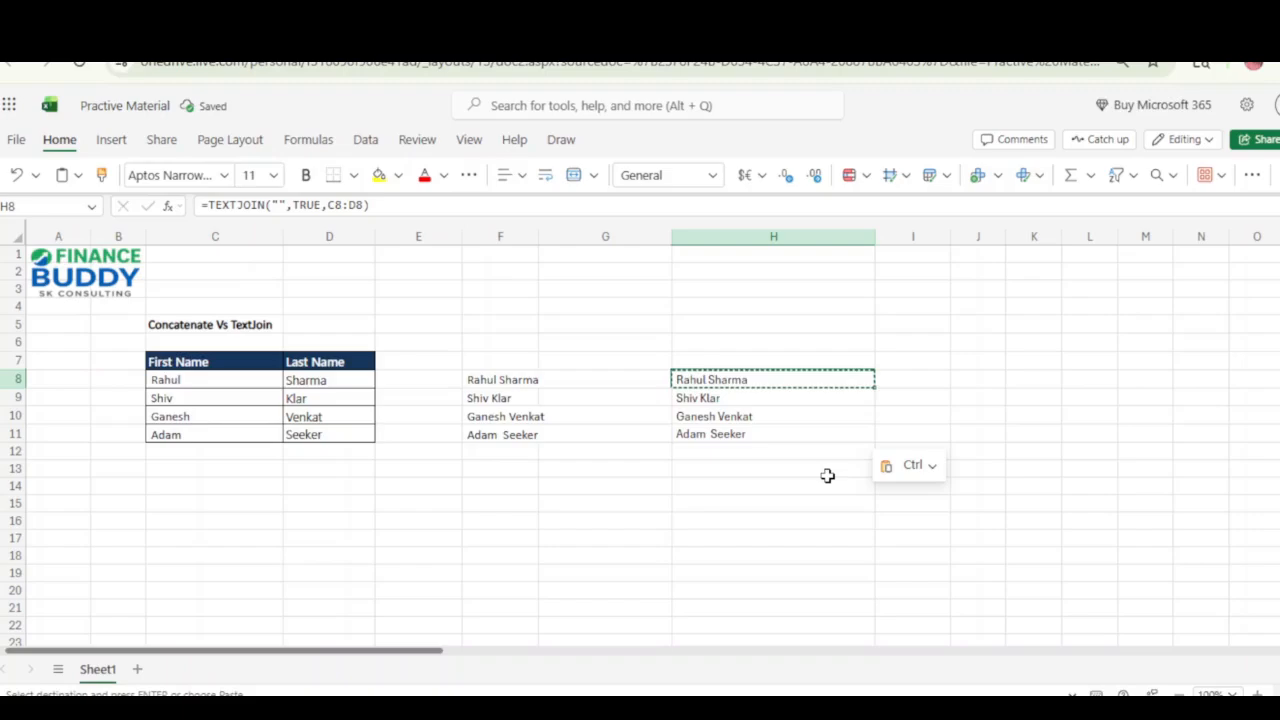
pyautogui.press('Escape')
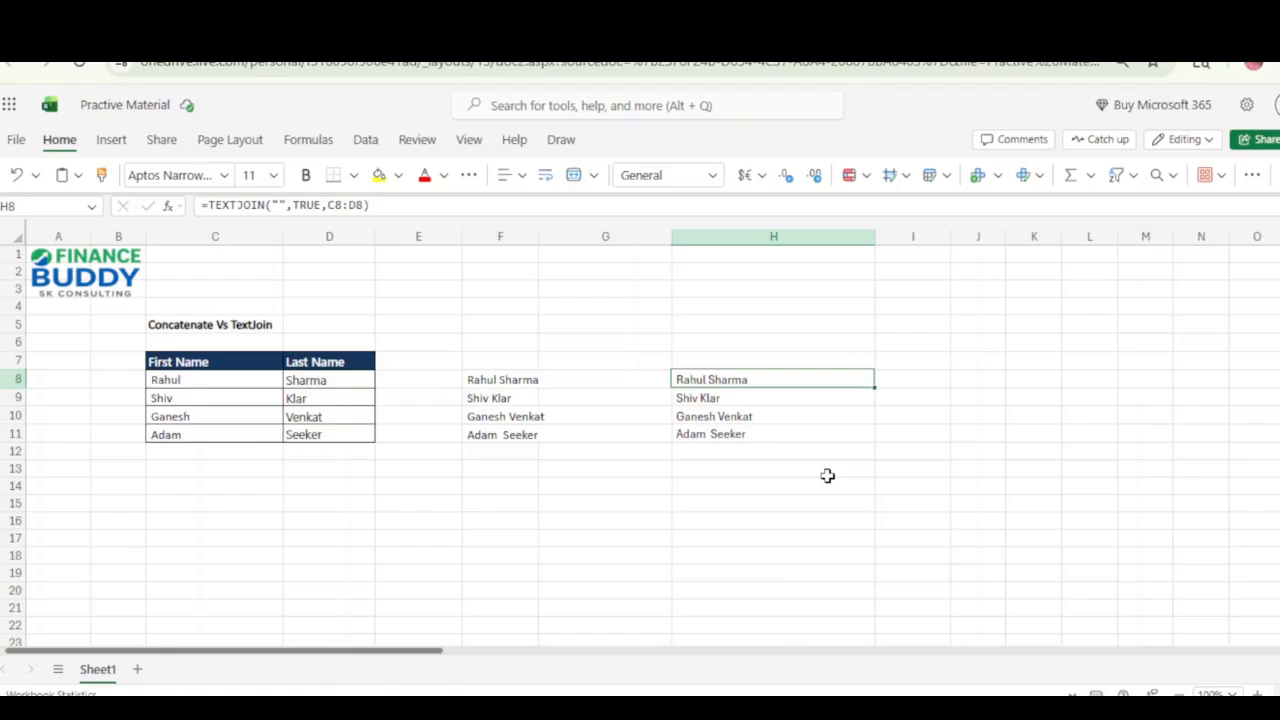
# Insert a column between First Name and Last Name and check the TEXTJOIN formula in I8.
pyautogui.click(345, 236)
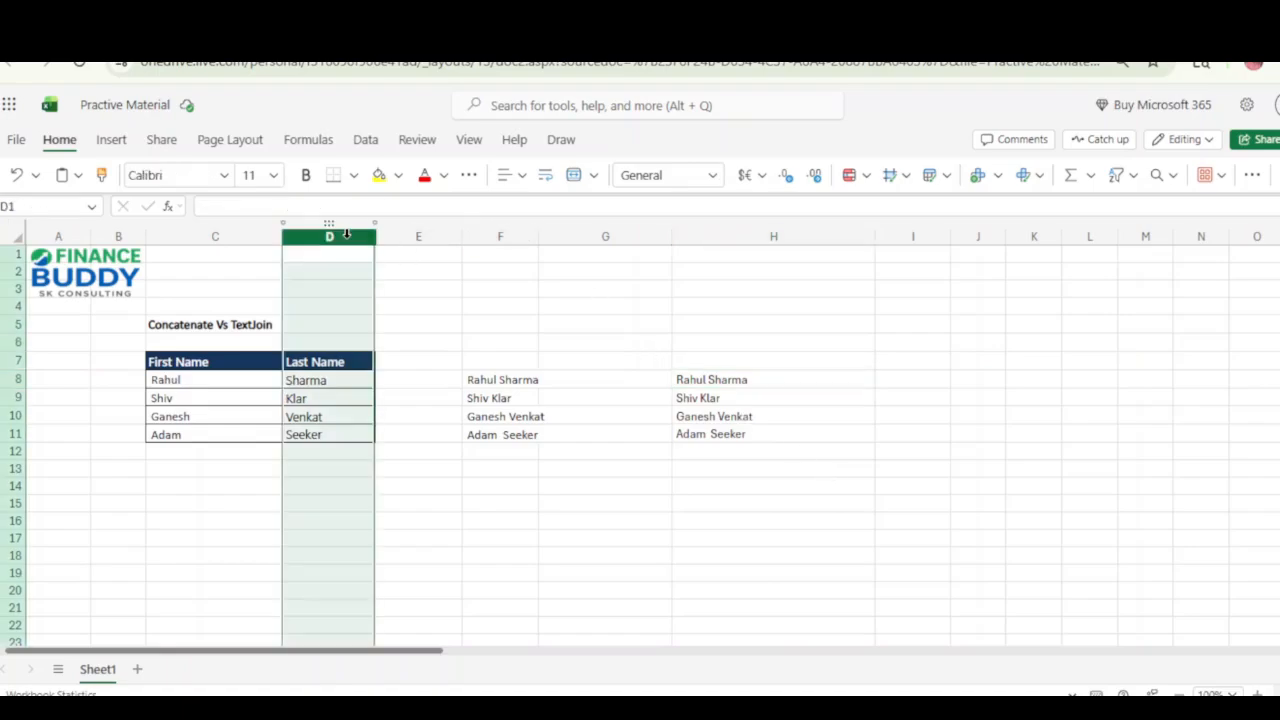
pyautogui.rightClick(347, 237)
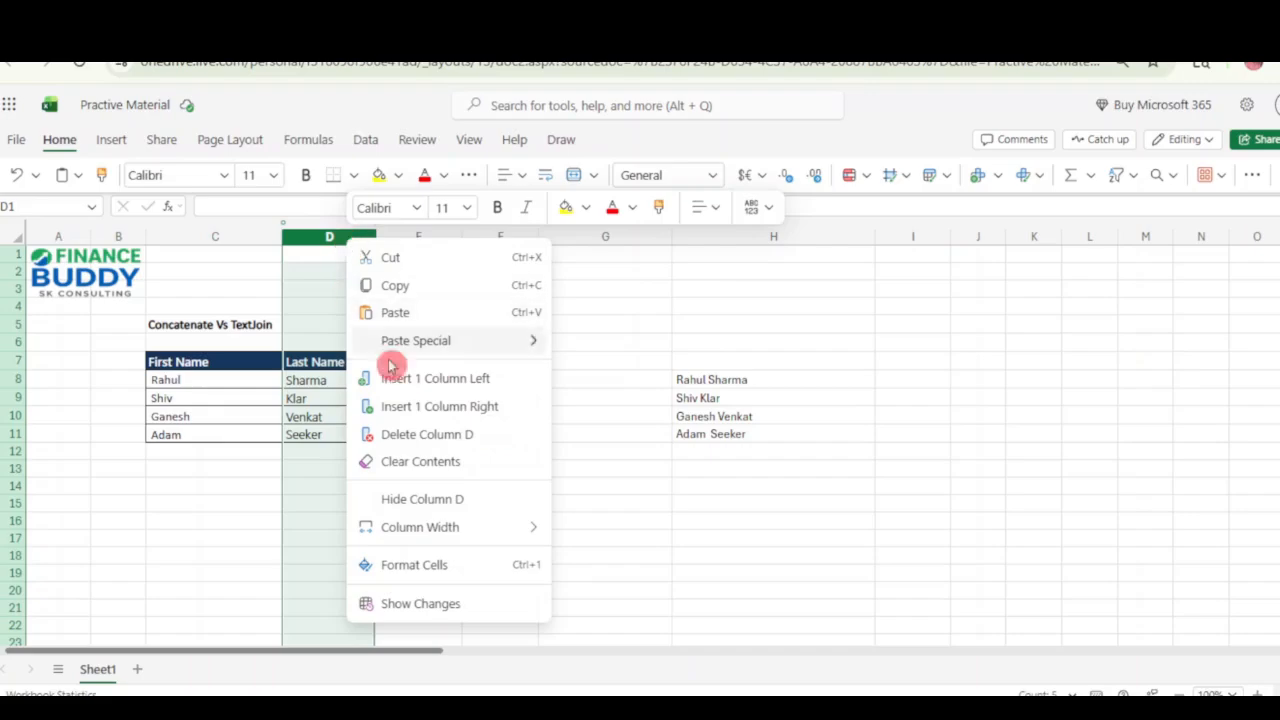
pyautogui.click(466, 386)
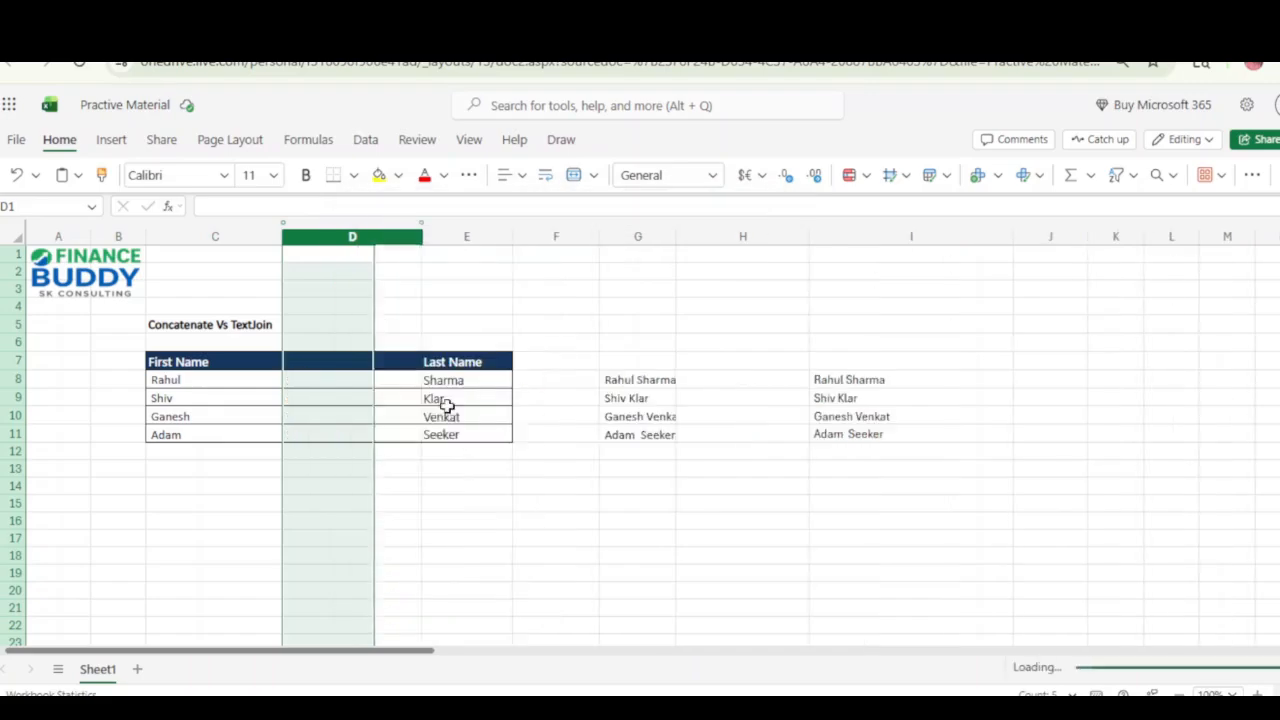
pyautogui.click(858, 378)
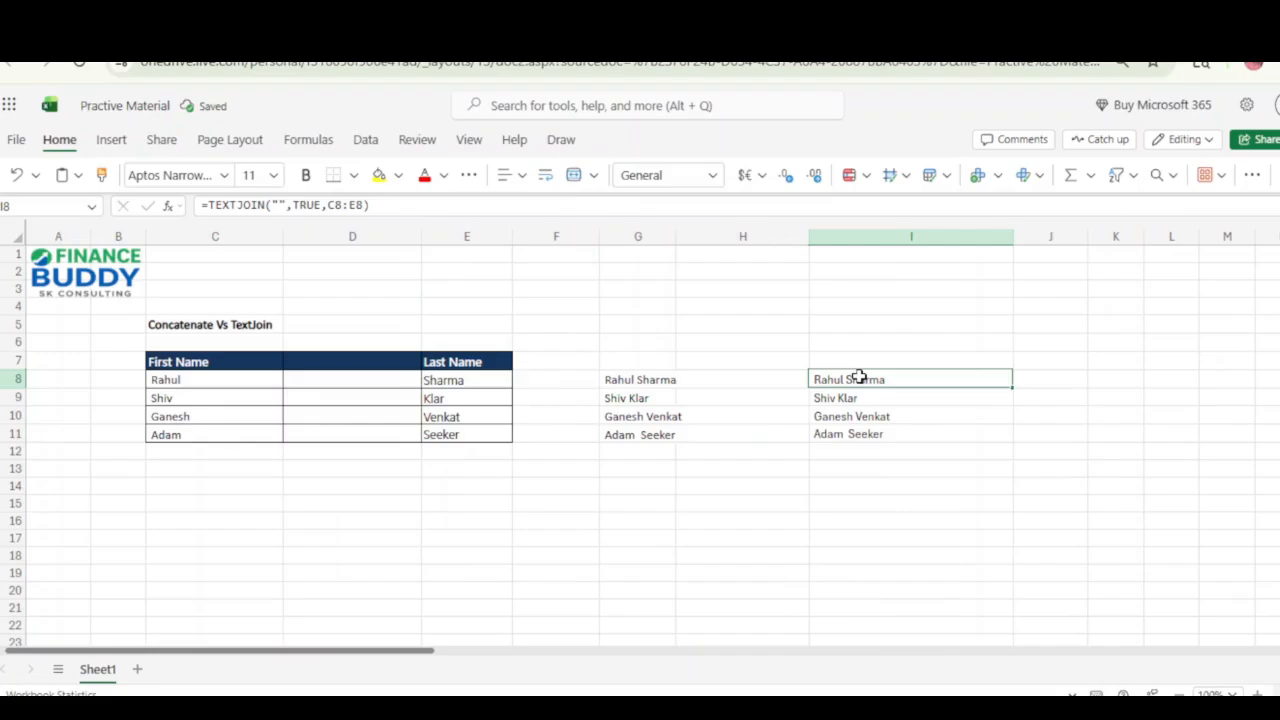
pyautogui.doubleClick(858, 378)
pyautogui.write('2')
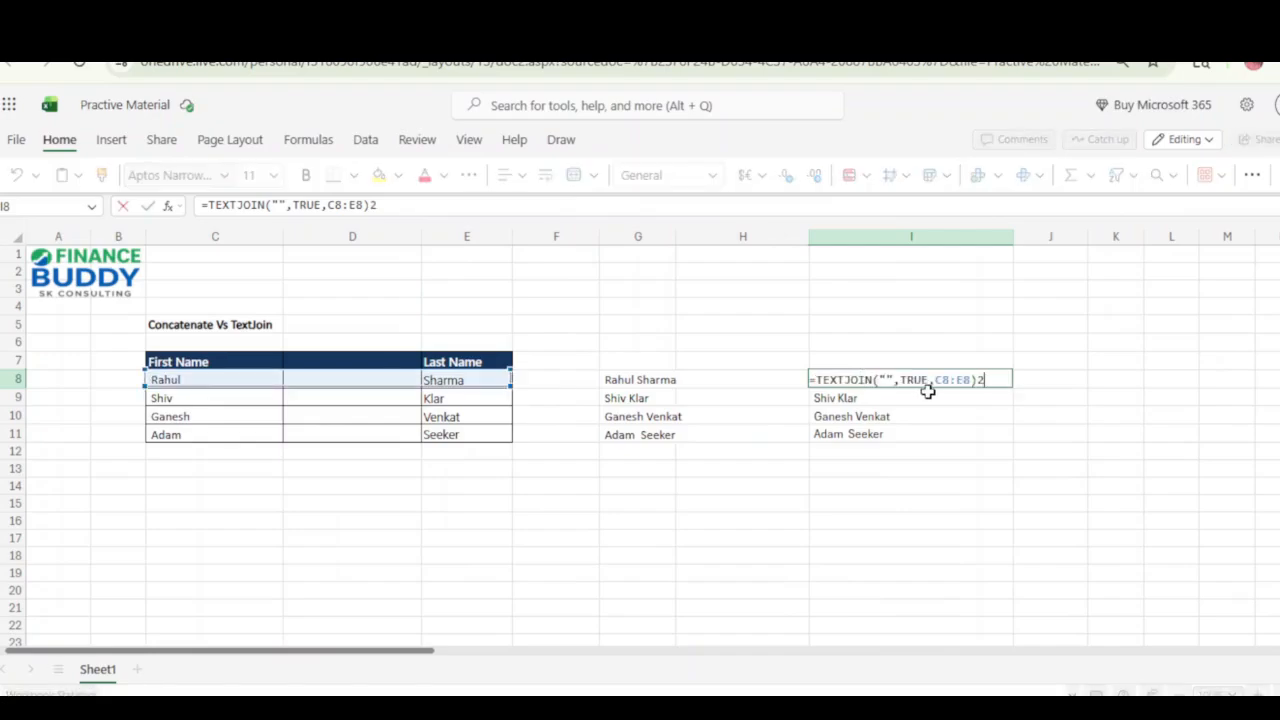
pyautogui.click(930, 383)
pyautogui.press('BackSpace')
pyautogui.press('BackSpace')
pyautogui.press('BackSpace')
pyautogui.press('BackSpace')
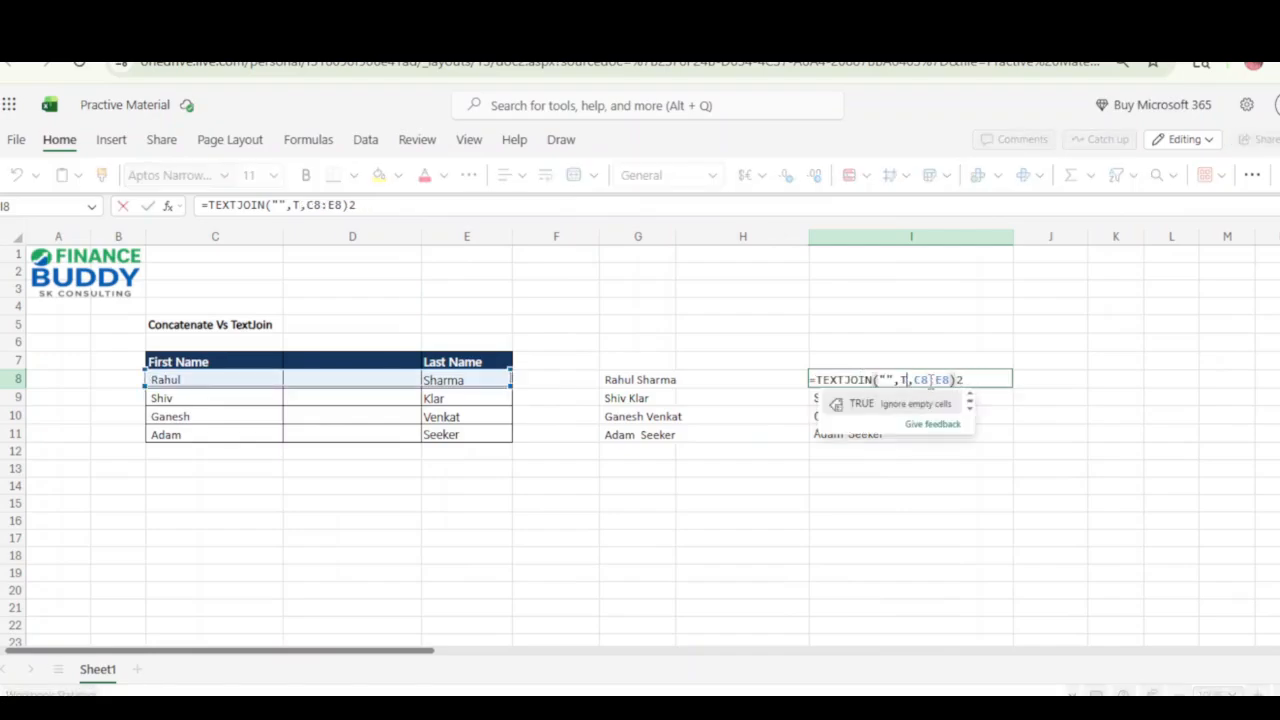
pyautogui.press('Delete')
pyautogui.press('Tab')
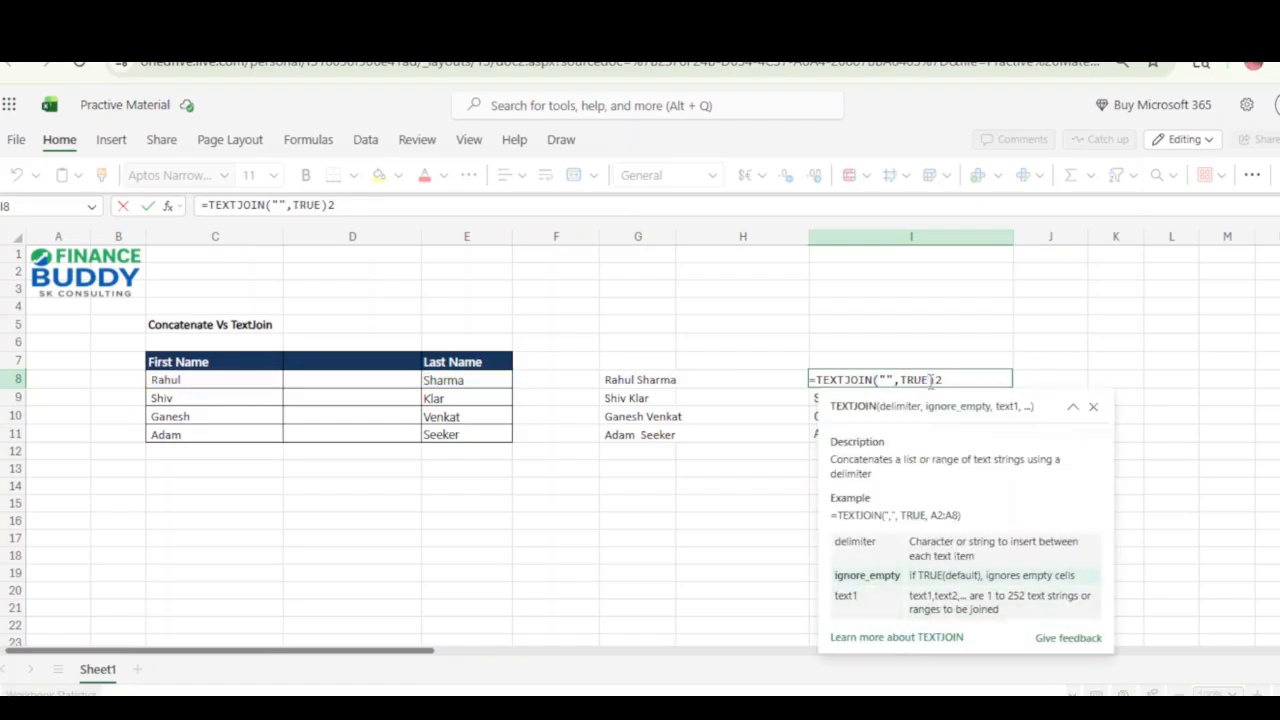
pyautogui.press('Escape')
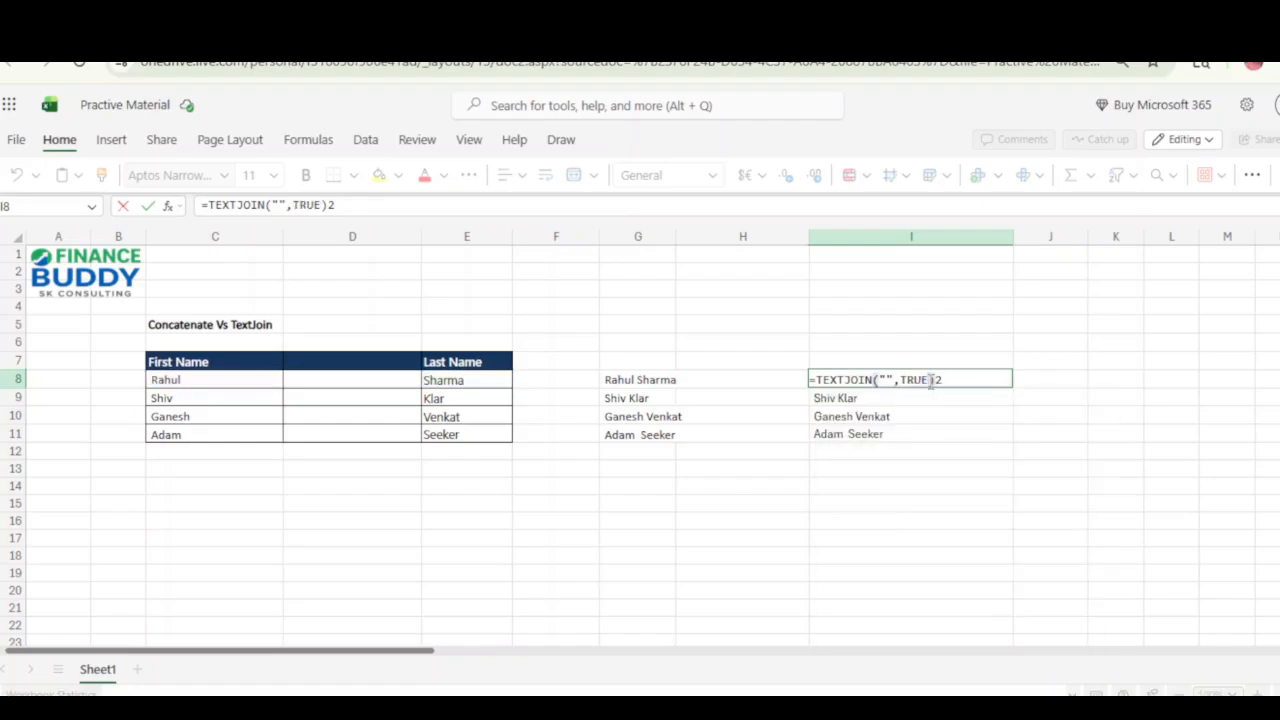
pyautogui.press('Escape')
# Change the ignore-empty argument of the TEXTJOIN formula in I8 to FALSE.
pyautogui.doubleClick(929, 381)
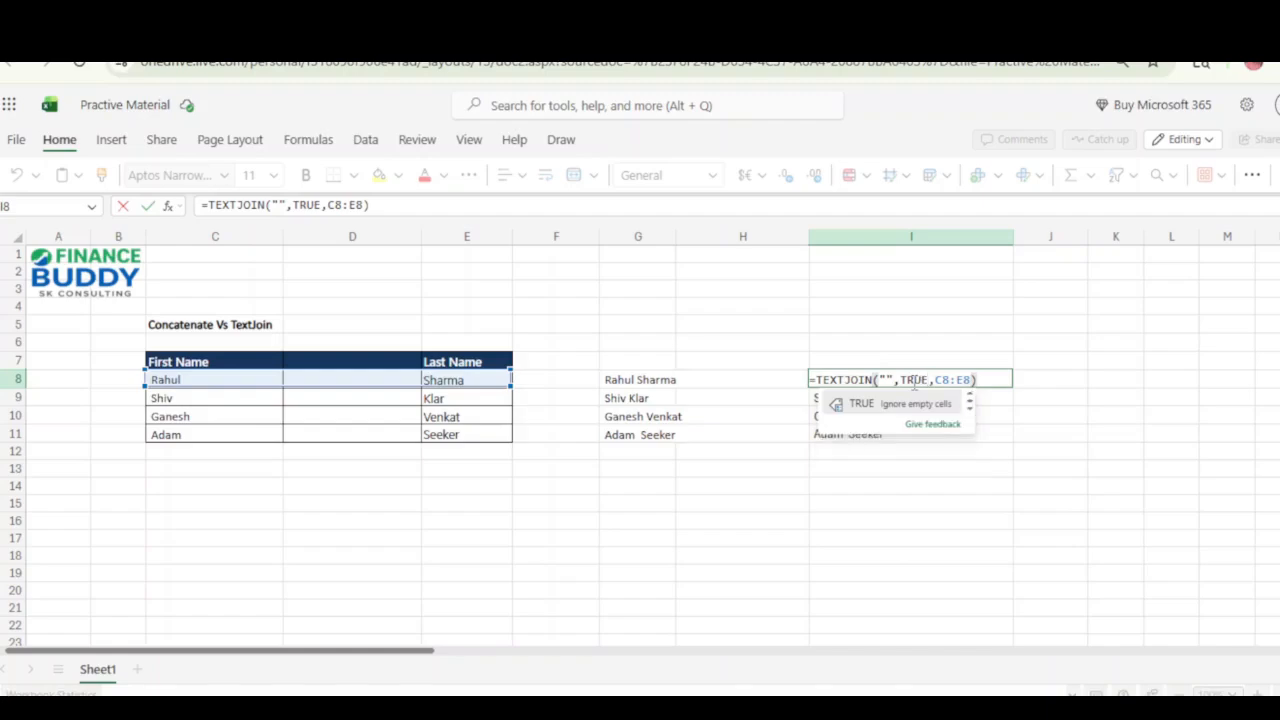
pyautogui.press('BackSpace')
pyautogui.press('BackSpace')
pyautogui.press('BackSpace')
pyautogui.press('BackSpace')
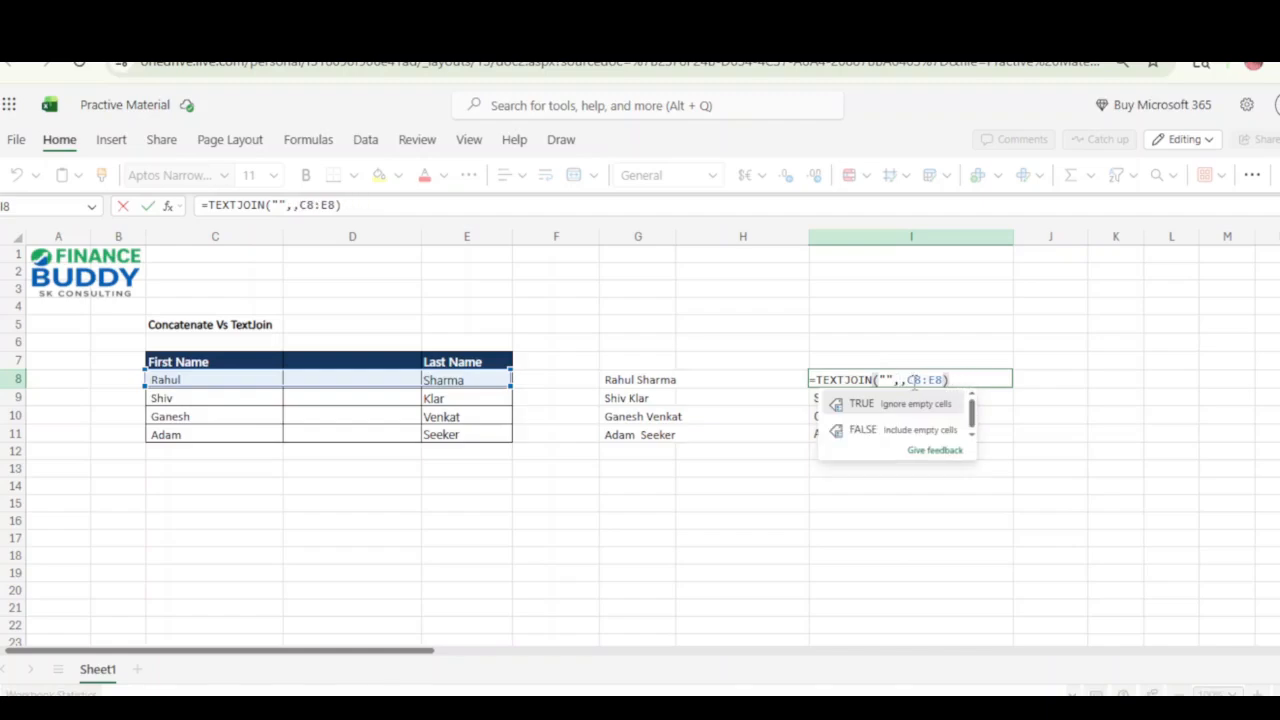
pyautogui.press('Down')
pyautogui.press('Tab')
pyautogui.press('Return')
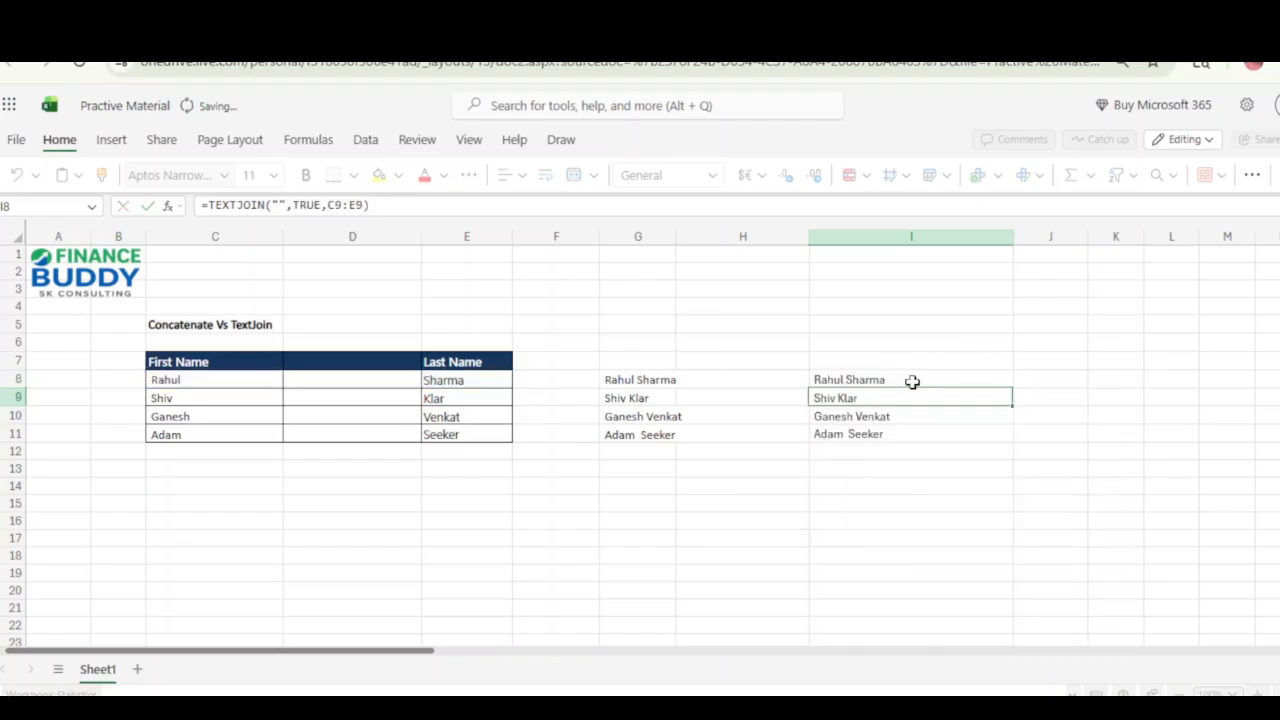
# Enter $ in D8 of the inserted column and check the TEXTJOIN result in I8.
pyautogui.press('F2')
pyautogui.press('Escape')
pyautogui.press('Left')
pyautogui.press('Left')
pyautogui.press('Left')
pyautogui.press('Left')
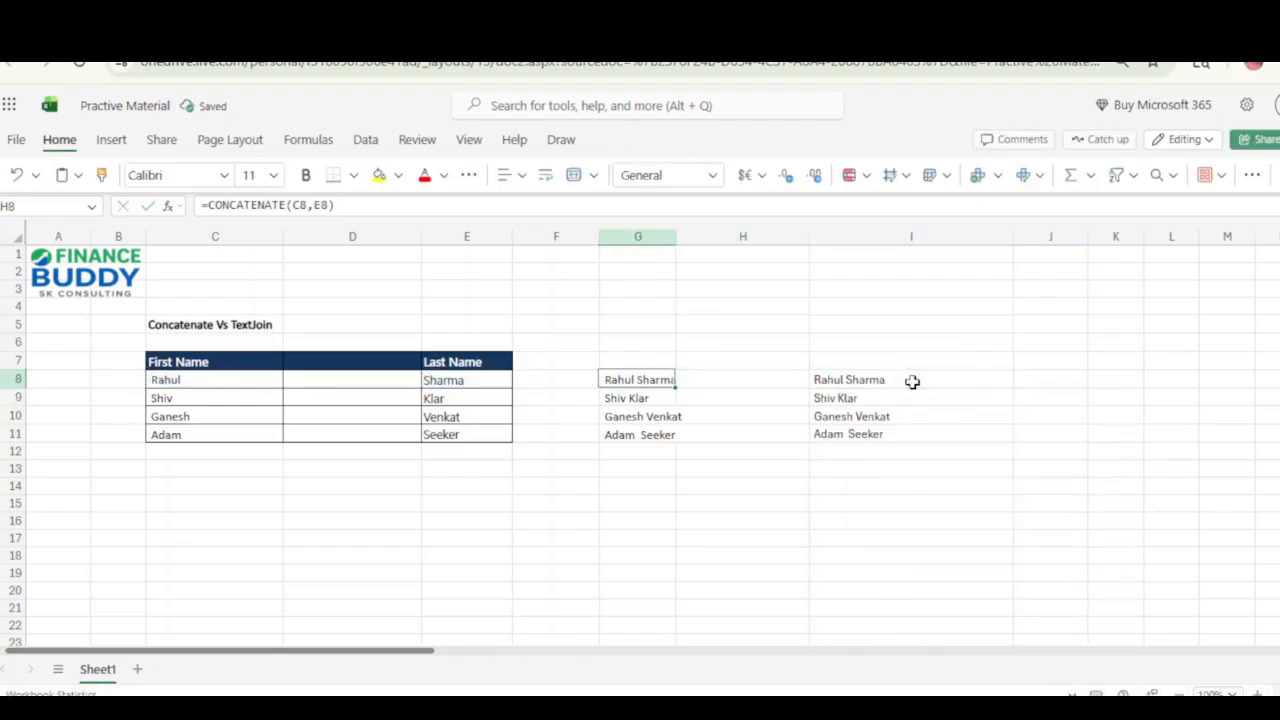
pyautogui.press('Left')
pyautogui.write('$')
pyautogui.press('Tab')
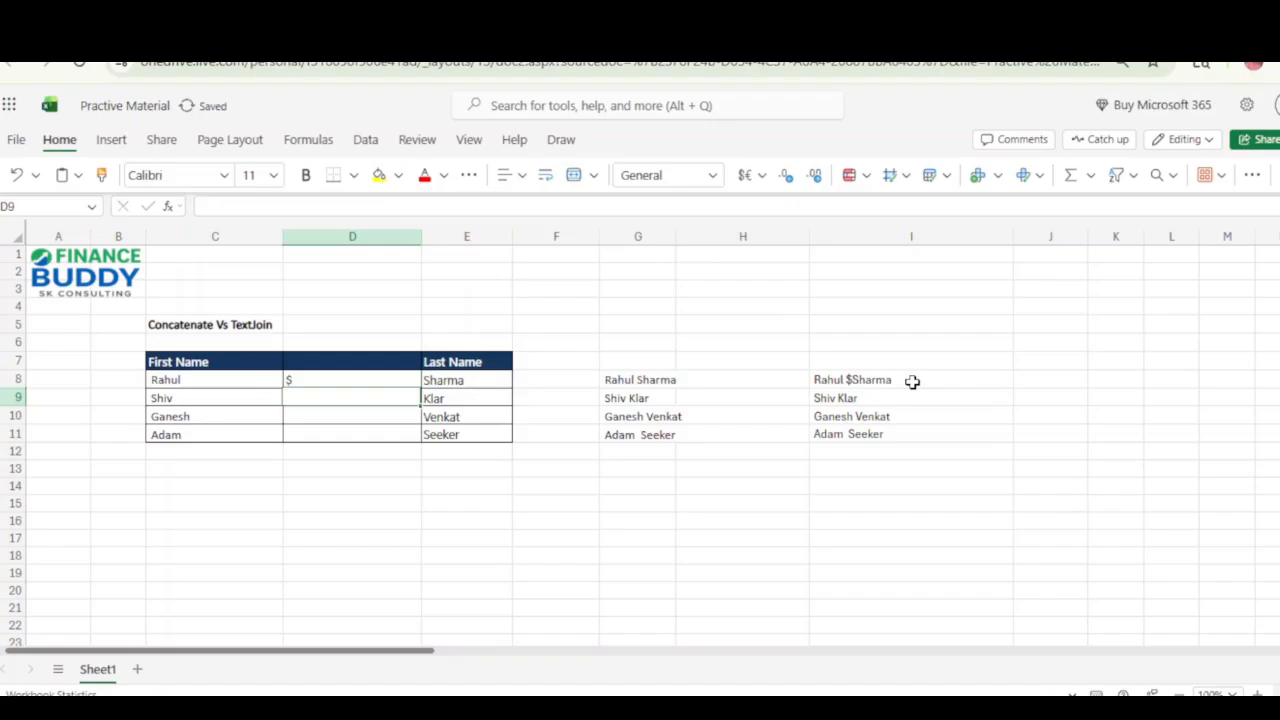
pyautogui.press('Right')
pyautogui.press('Right')
pyautogui.press('Right')
pyautogui.press('Right')
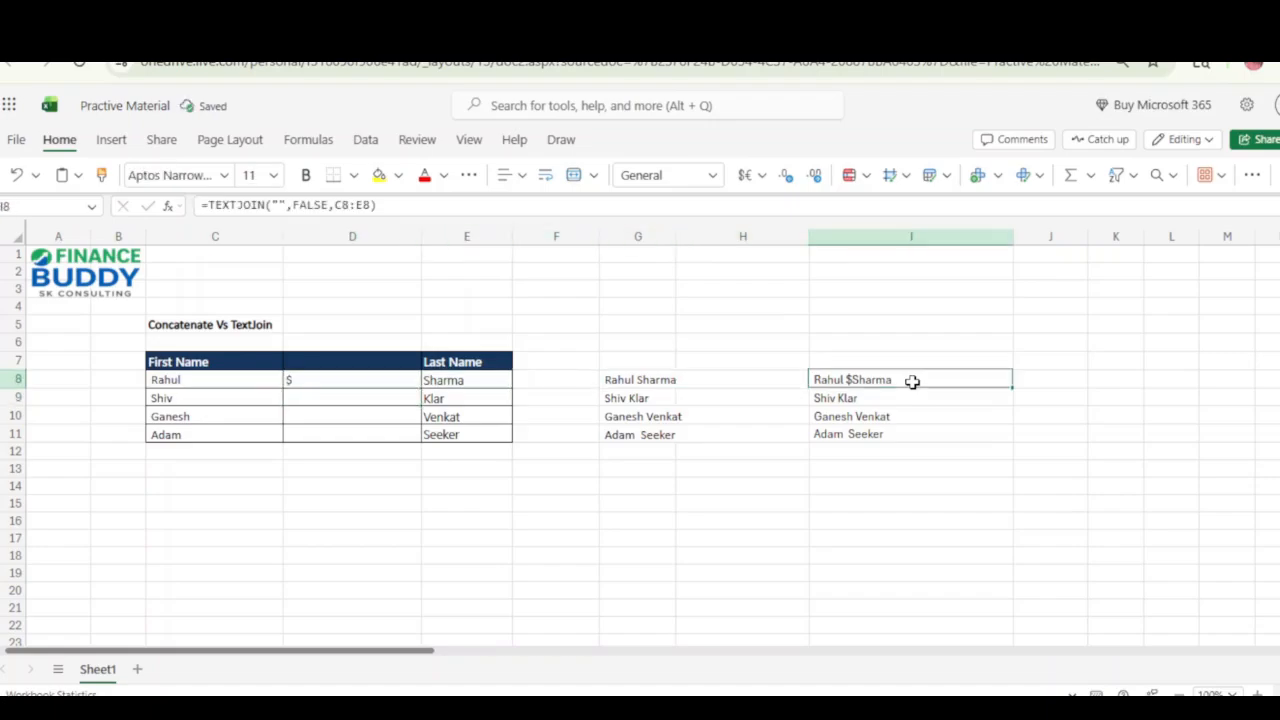
# Clear the $ from D8 and check the CONCATENATE formula in G8.
pyautogui.press('Left')
pyautogui.press('Left')
pyautogui.press('Left')
pyautogui.press('Left')
pyautogui.press('Left')
pyautogui.press('Delete')
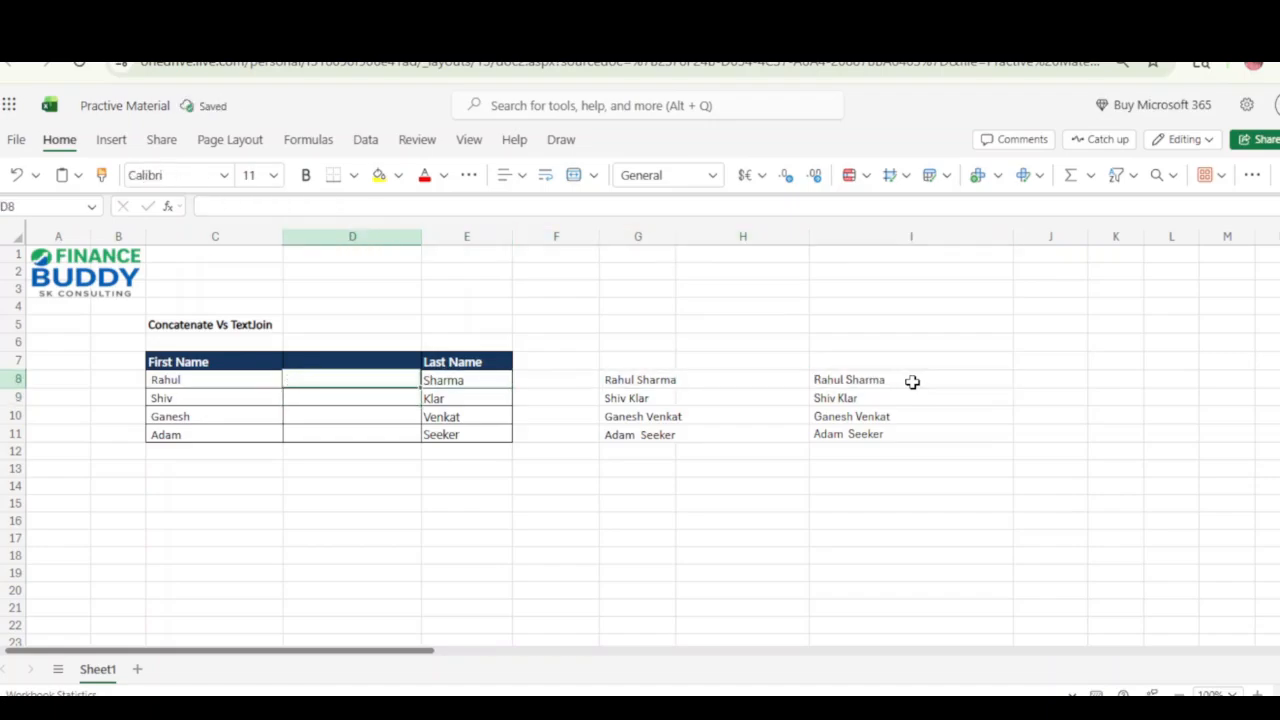
pyautogui.press('Right')
pyautogui.press('Down')
pyautogui.press('Right')
pyautogui.press('Up')
pyautogui.press('Right')
pyautogui.press('Right')
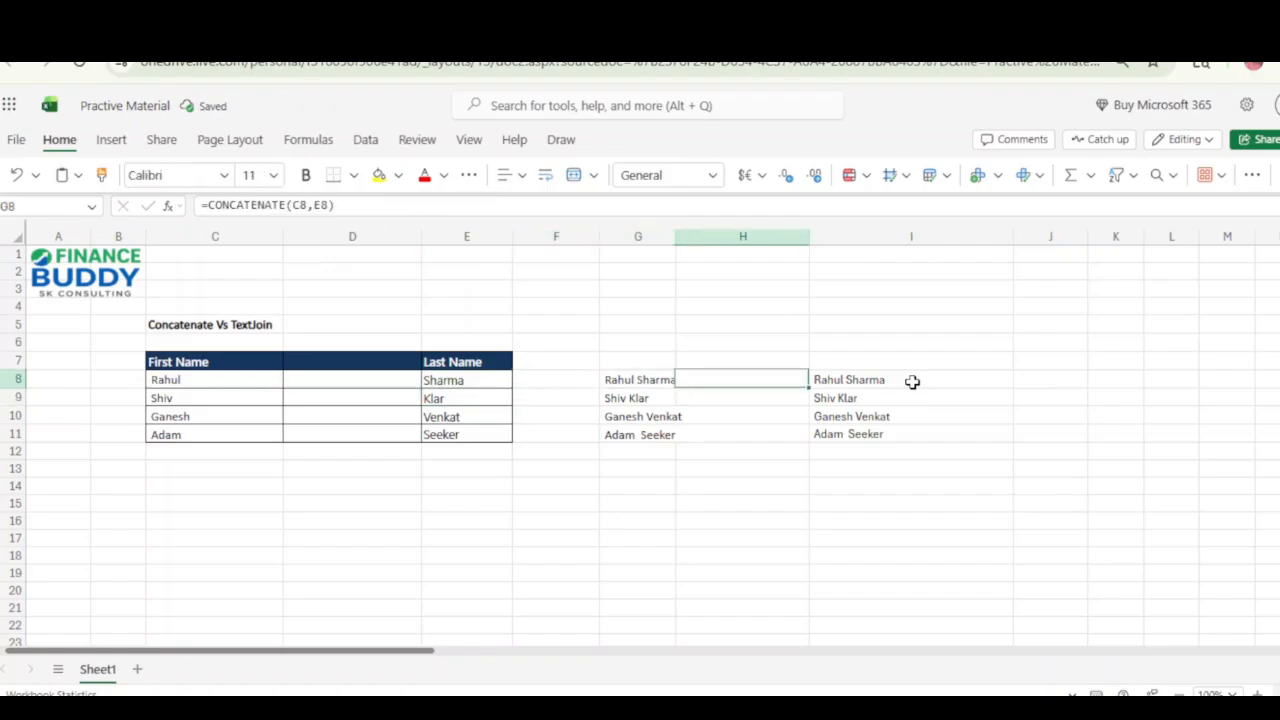
# Enter the header Middle Name in D7 for the inserted column.
pyautogui.press('Left')
pyautogui.press('Left')
pyautogui.press('Left')
pyautogui.press('Up')
pyautogui.press('Left')
pyautogui.write('M')
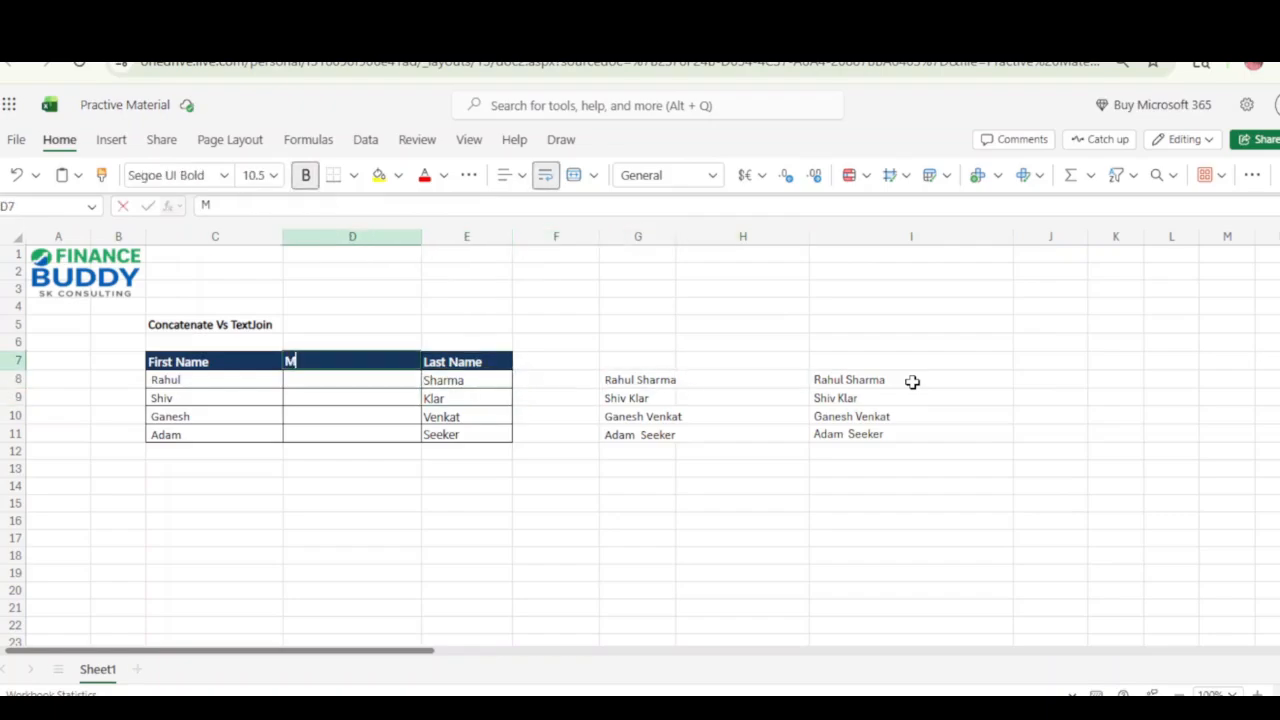
pyautogui.write('iddle Nm')
pyautogui.press('BackSpace')
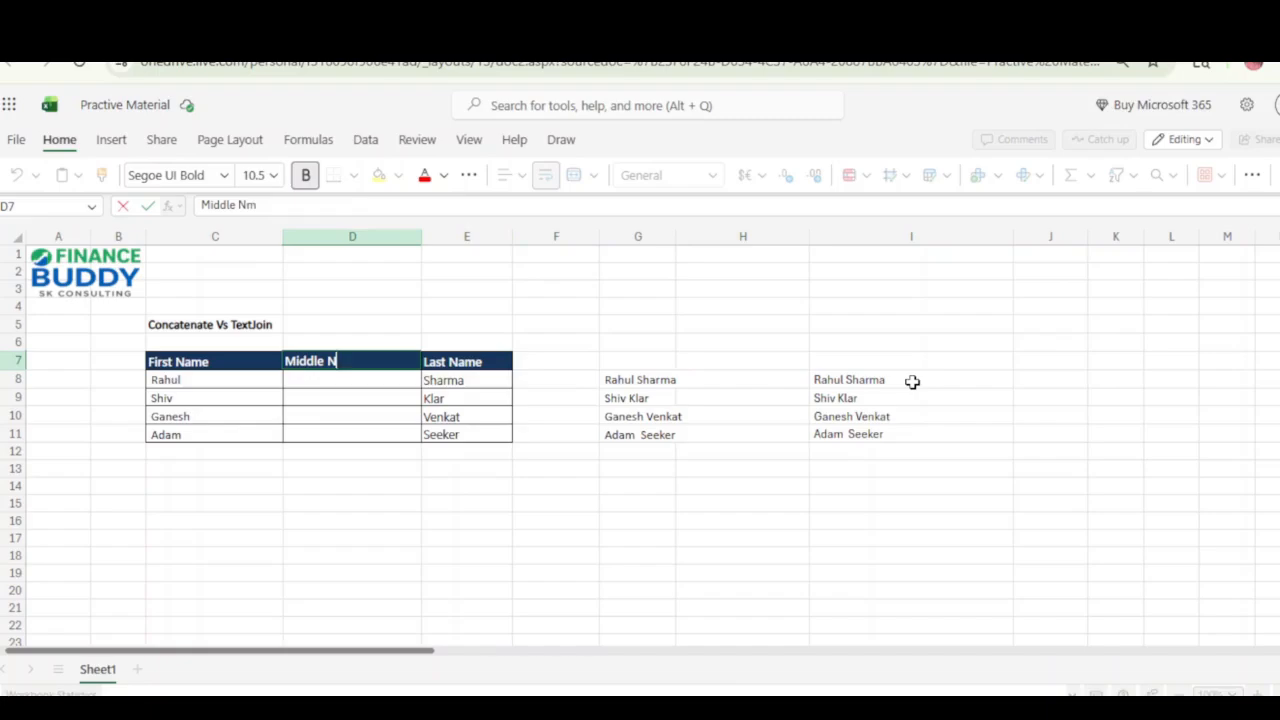
pyautogui.write('ame')
pyautogui.press('Return')
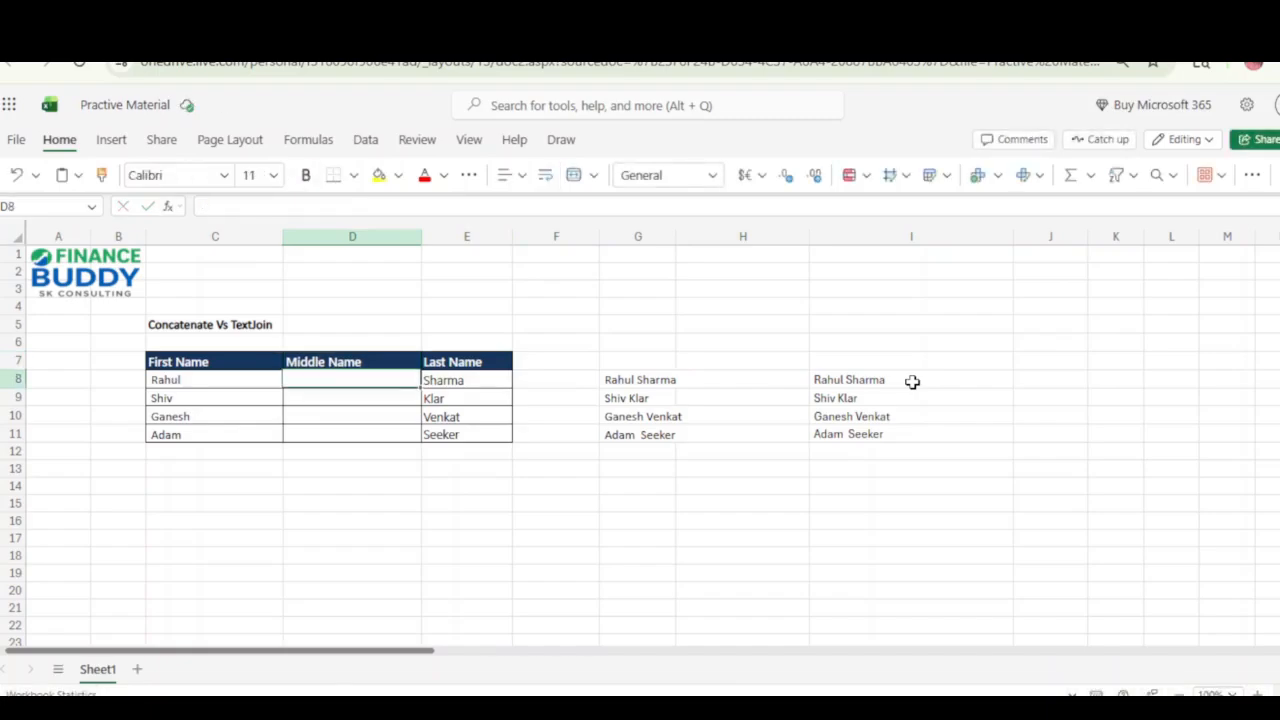
# Fill in a middle name for each of the four people in D8:D11.
pyautogui.write('Mahesh')
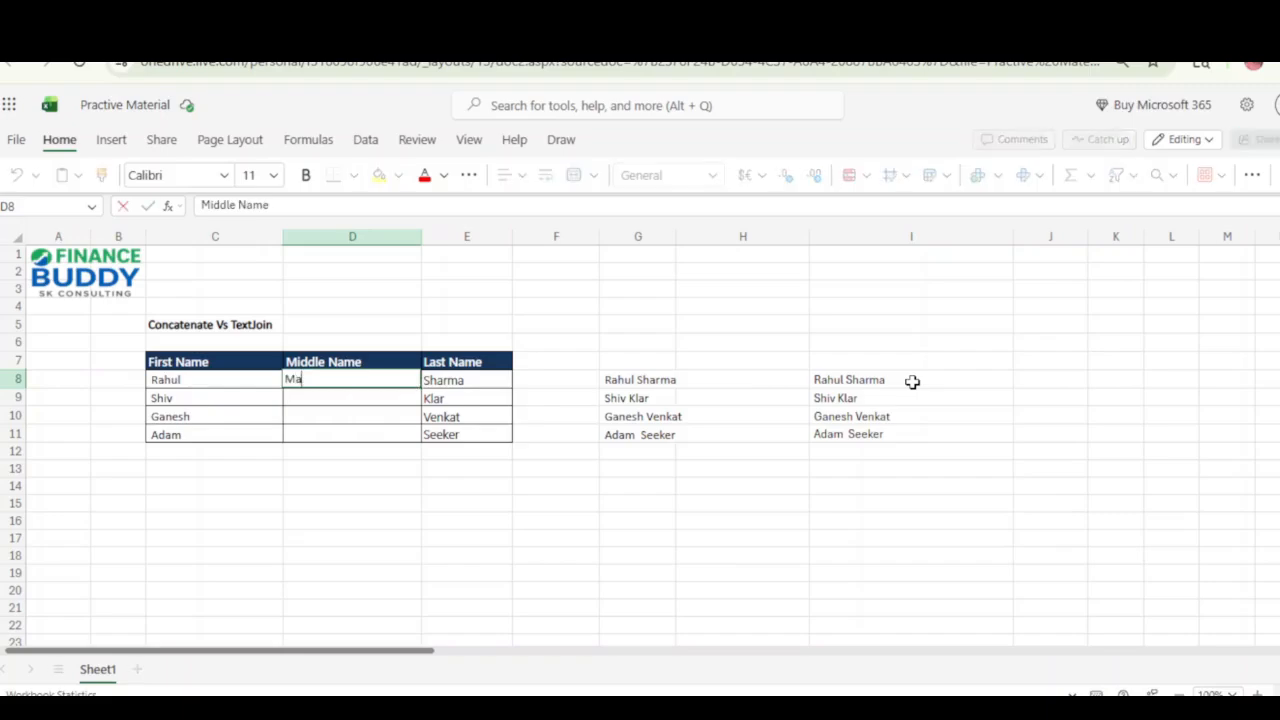
pyautogui.press('Return')
pyautogui.write('Bhaskar')
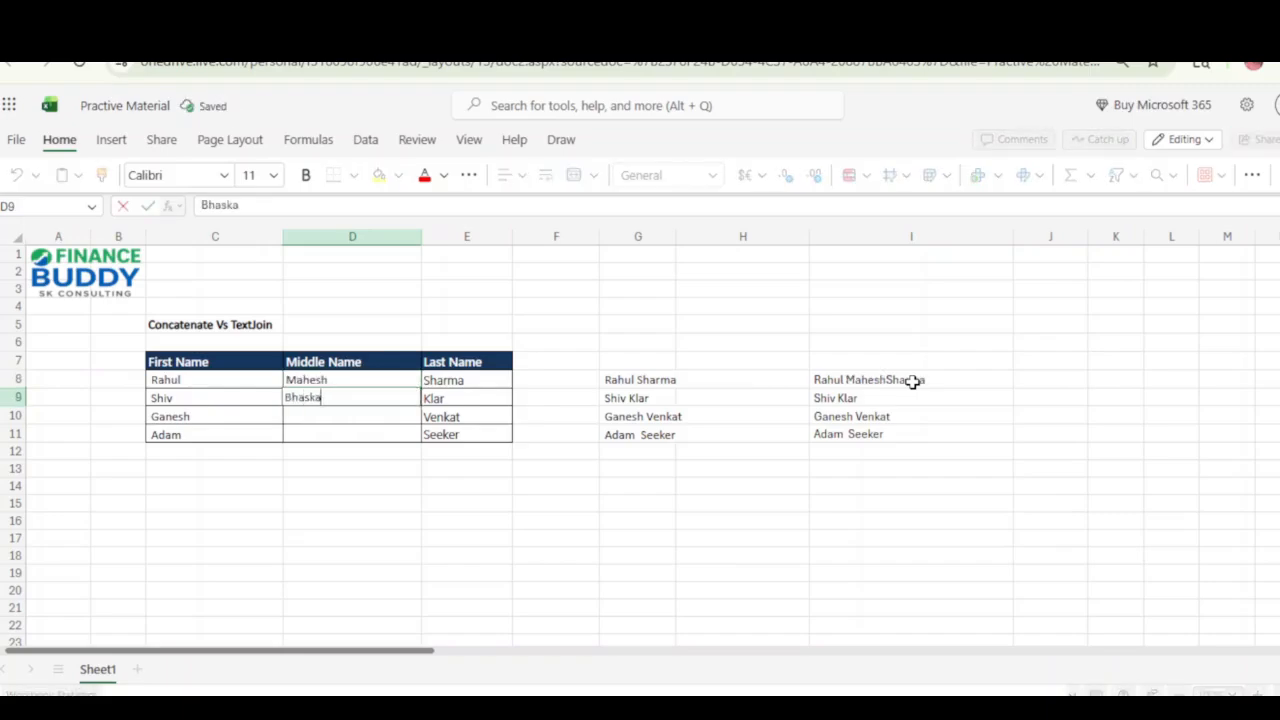
pyautogui.press('Return')
pyautogui.write('Venu')
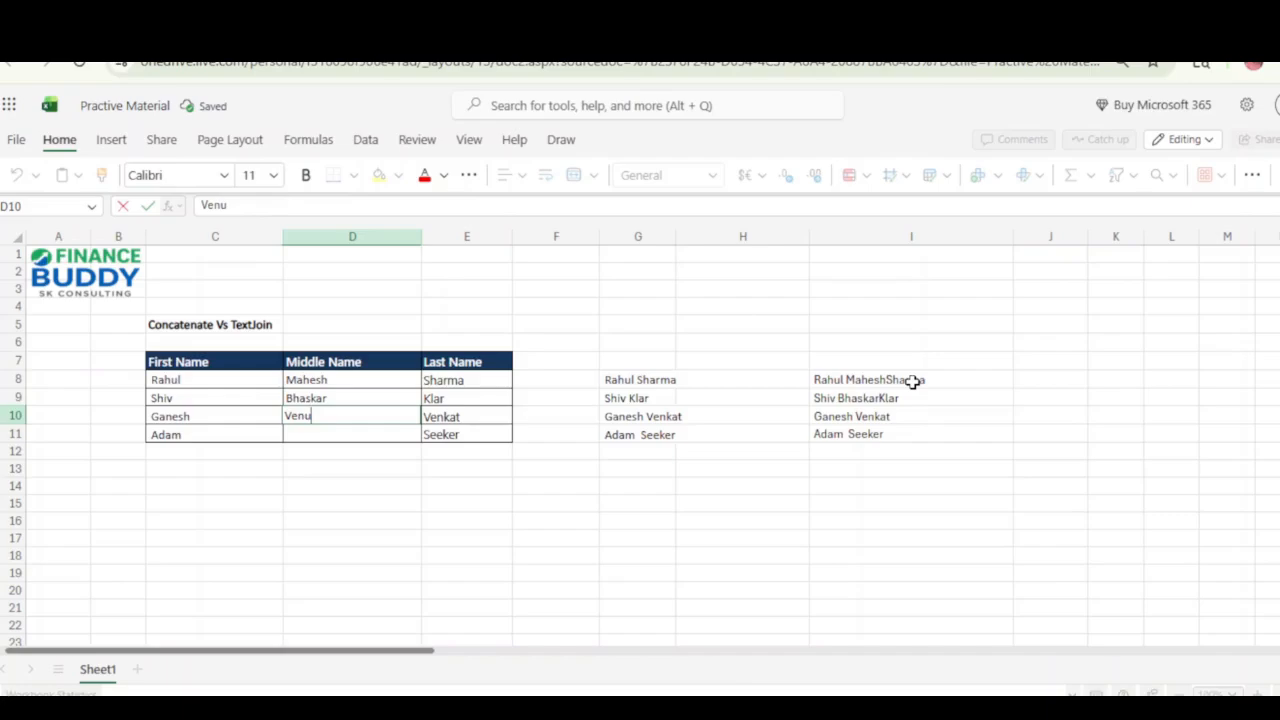
pyautogui.press('Return')
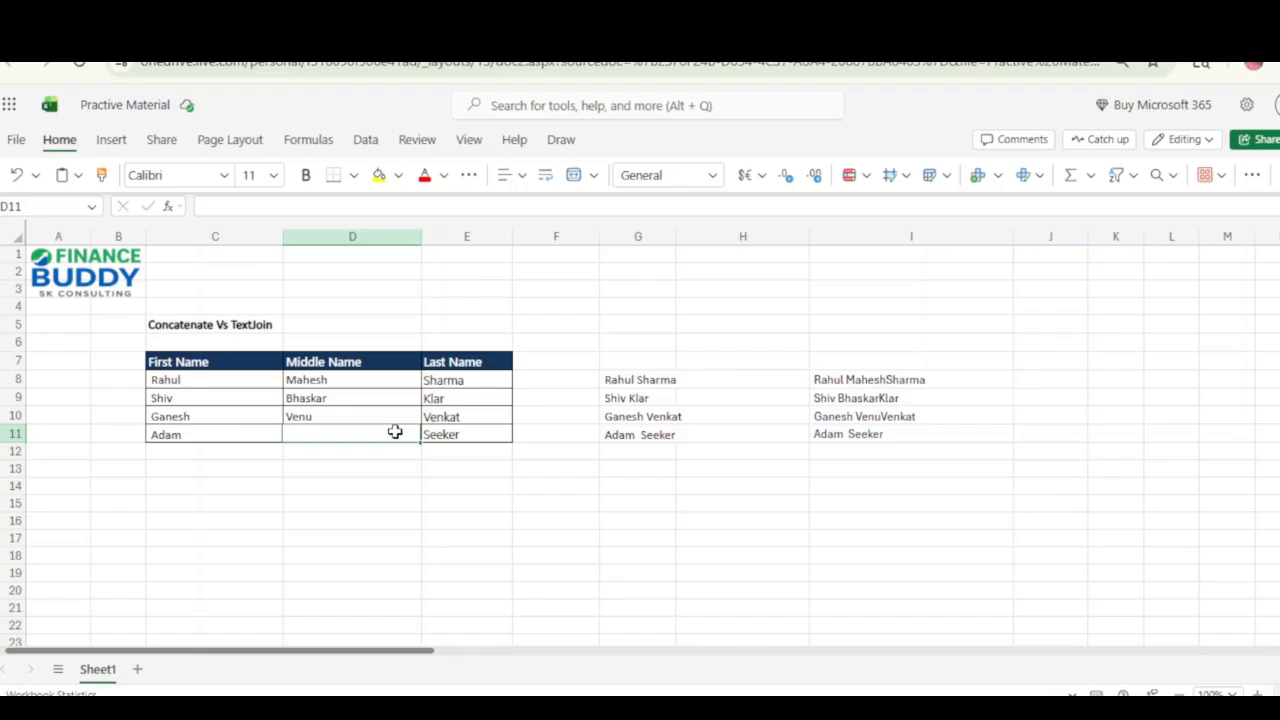
pyautogui.write('Bob')
# Check the TEXTJOIN formulas and their joined names in I8:I11.
pyautogui.press('Right')
pyautogui.press('Right')
pyautogui.press('Right')
pyautogui.press('Right')
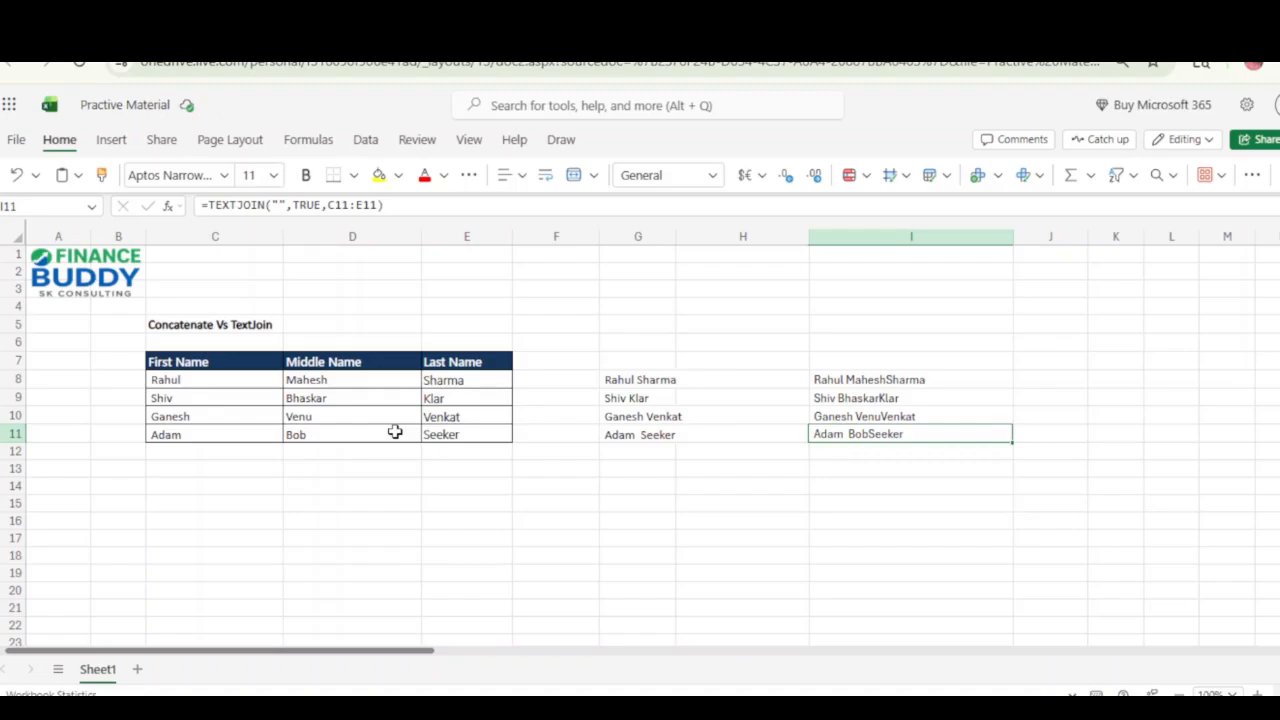
pyautogui.press('Up')
pyautogui.press('Up')
pyautogui.press('Up')
pyautogui.press('Down')
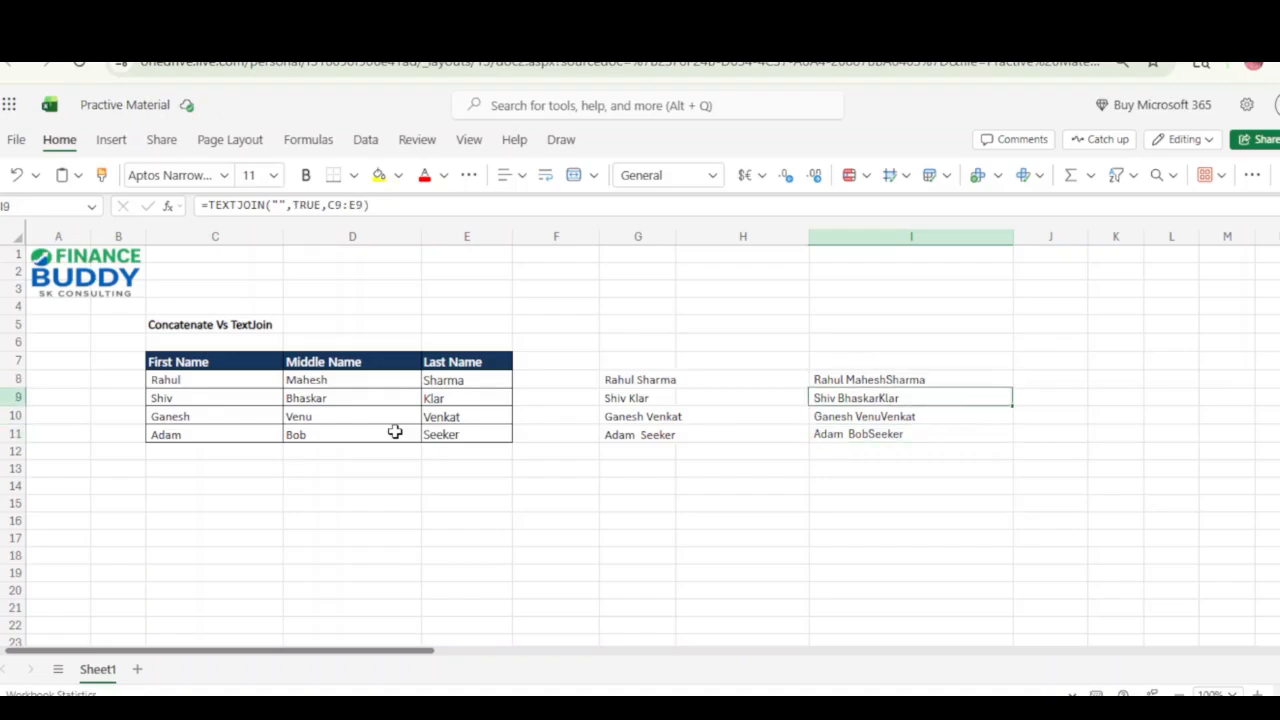
pyautogui.press('Down')
pyautogui.press('Down')
pyautogui.press('Up')
pyautogui.press('Up')
pyautogui.press('Up')
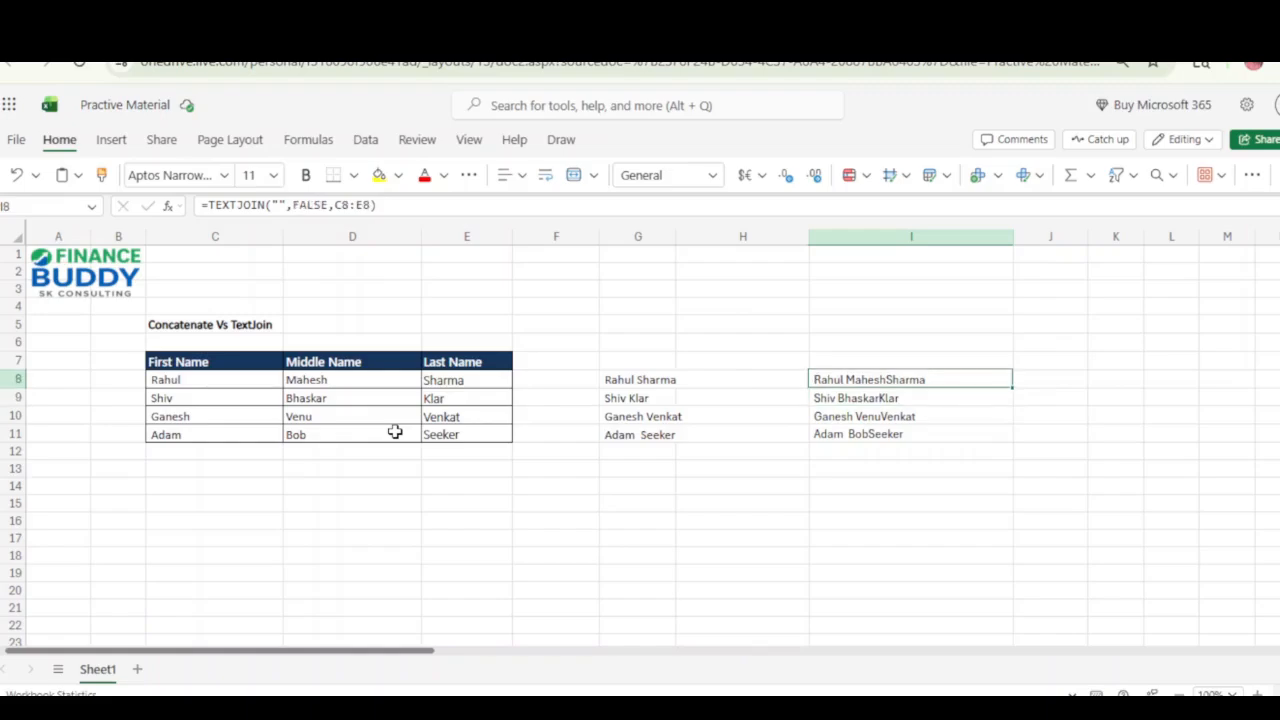
pyautogui.press('F2')
pyautogui.press('Left')
pyautogui.press('Left')
pyautogui.press('Left')
pyautogui.press('Left')
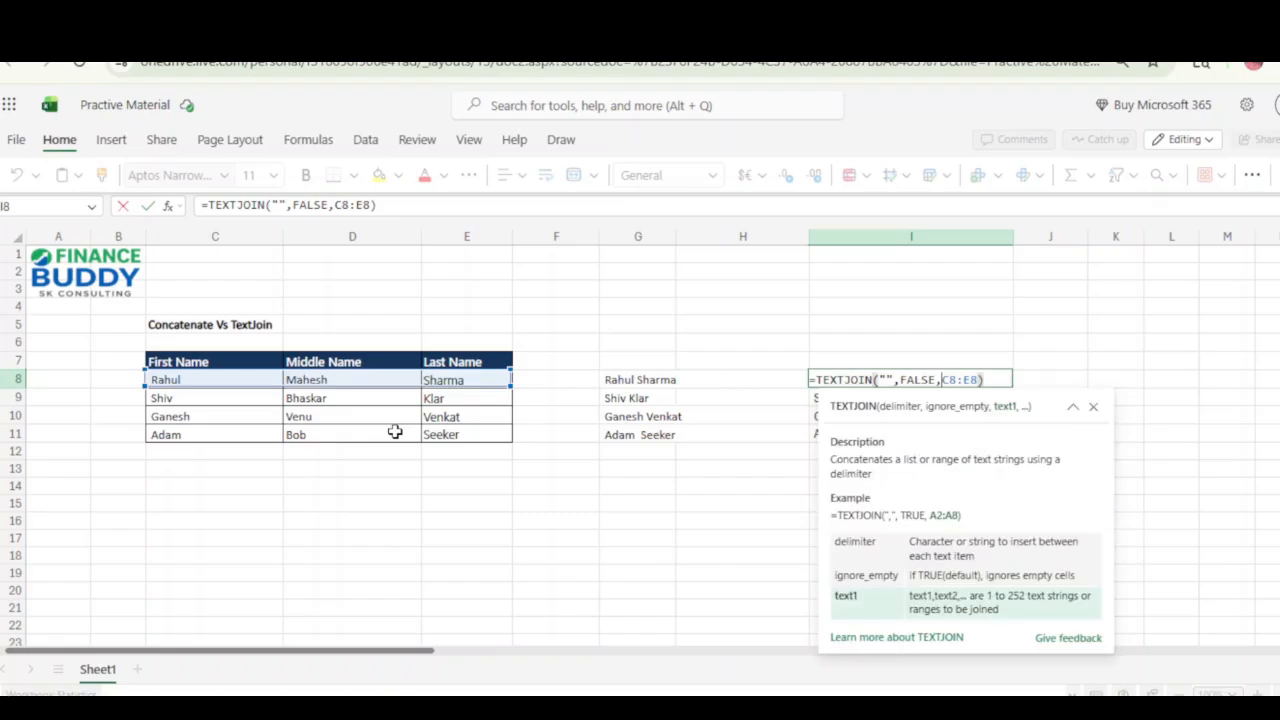
pyautogui.press('Left')
pyautogui.press('Left')
pyautogui.press('Left')
pyautogui.press('Escape')
pyautogui.press('Escape')
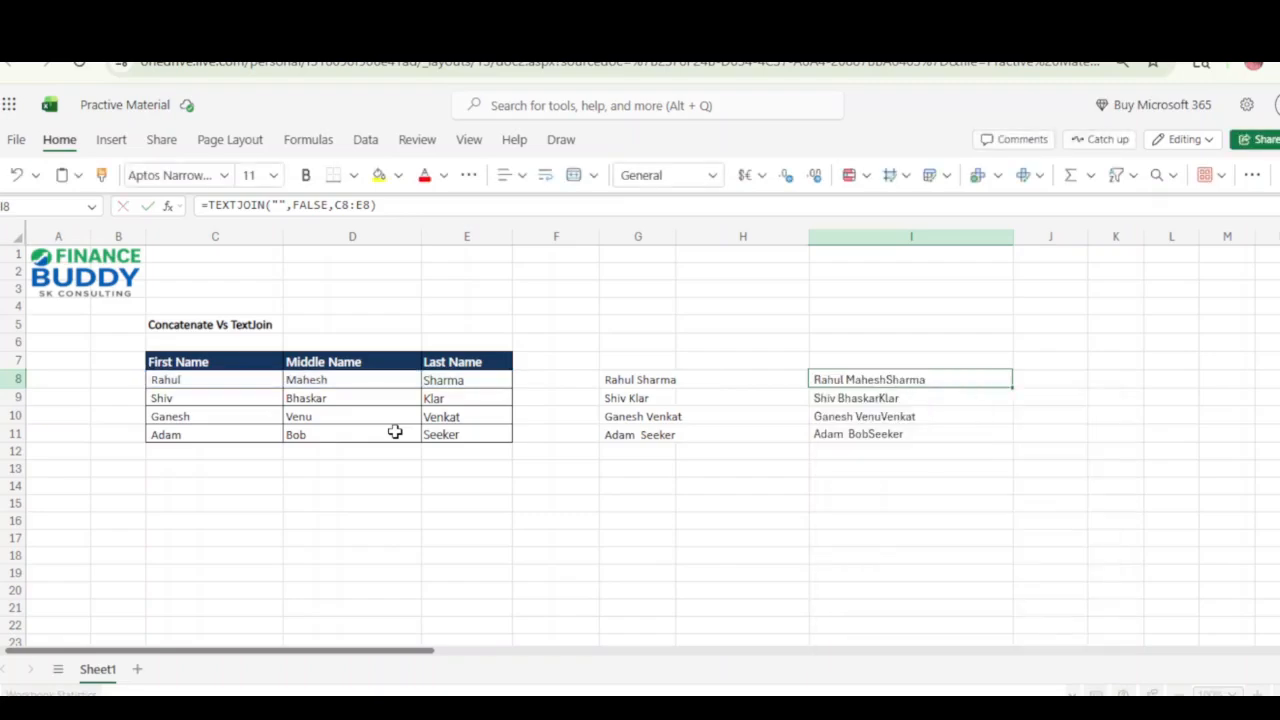
# Change the TEXTJOIN formula in I8 to use a space as delimiter and TRUE for ignoring empty cells.
pyautogui.press('F2')
pyautogui.press('Left')
pyautogui.press('Left')
pyautogui.press('Left')
pyautogui.press('Left')
pyautogui.press('Left')
pyautogui.press('Left')
pyautogui.press('Left')
pyautogui.press('Left')
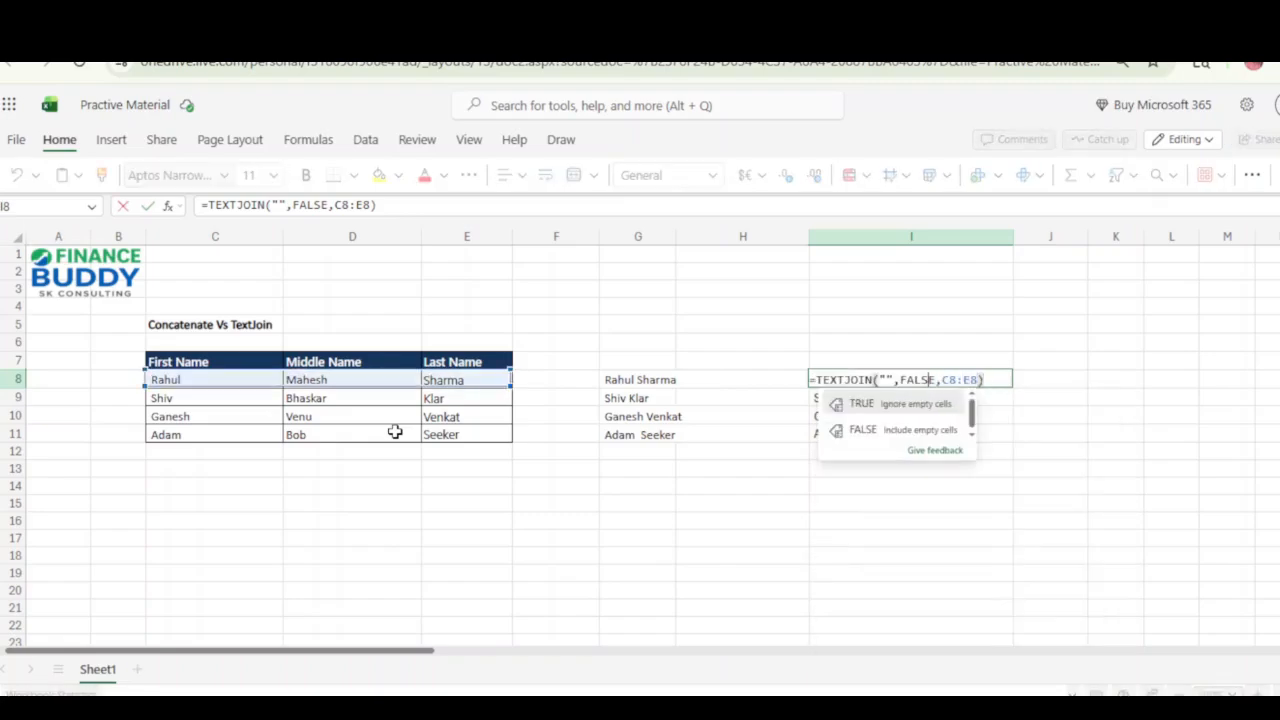
pyautogui.press('Left')
pyautogui.press('Left')
pyautogui.press('Left')
pyautogui.press('Right')
pyautogui.press('Right')
pyautogui.press('Right')
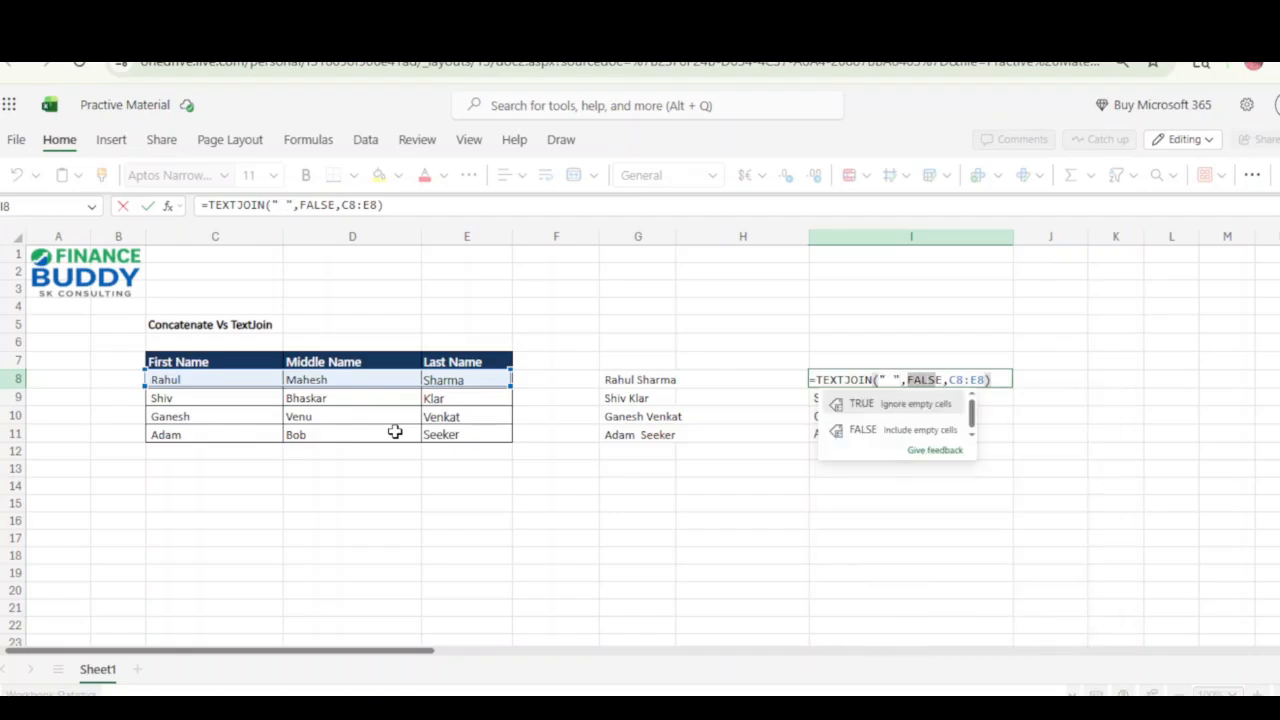
pyautogui.write('T')
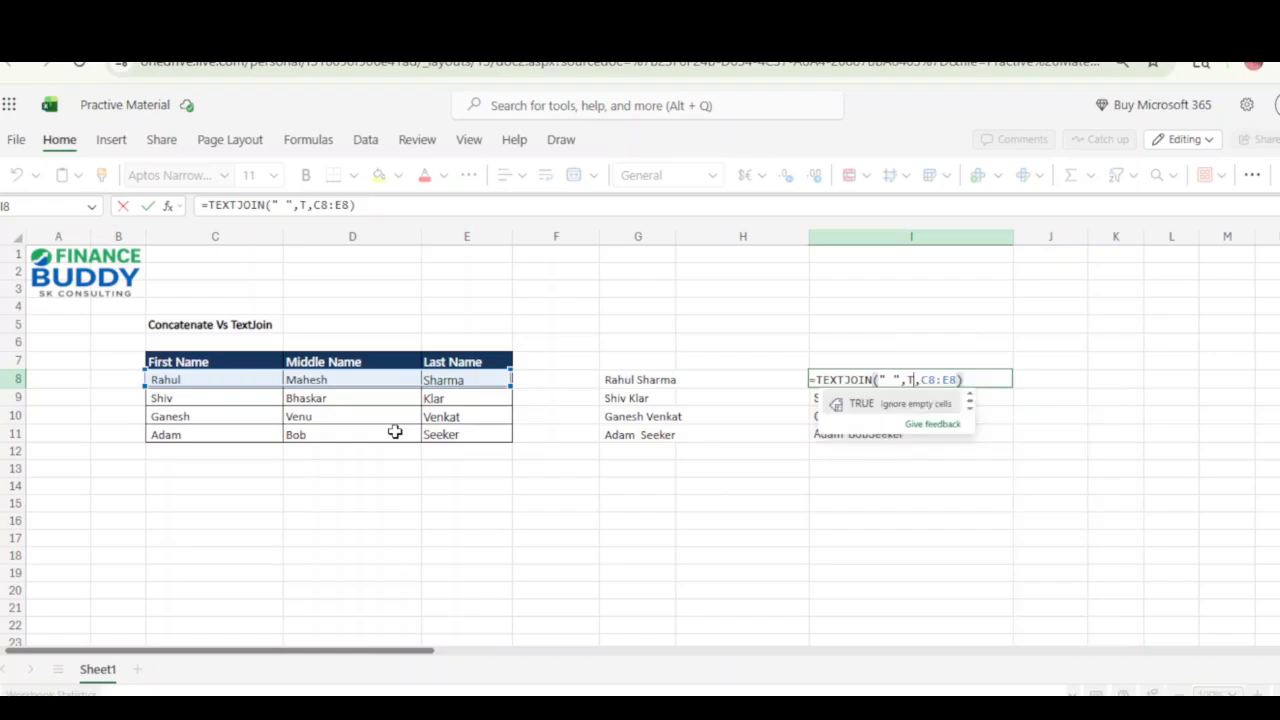
pyautogui.press('Tab')
pyautogui.press('Return')
# Copy the updated TEXTJOIN formula from I8 into I9:I11.
pyautogui.press('Up')
pyautogui.hotkey('ctrl', 'c')
pyautogui.press('Down')
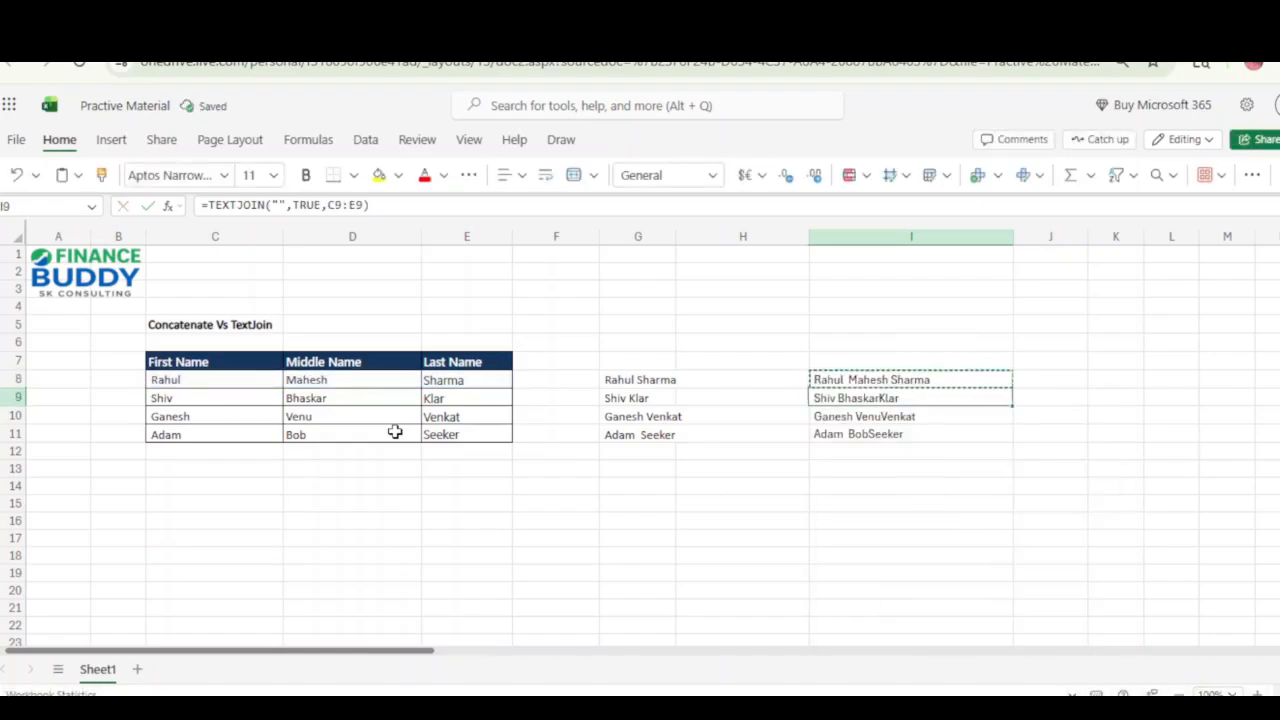
pyautogui.hotkey('shift', 'Down')
pyautogui.hotkey('shift', 'Down')
pyautogui.hotkey('ctrl', 'v')
pyautogui.press('Up')
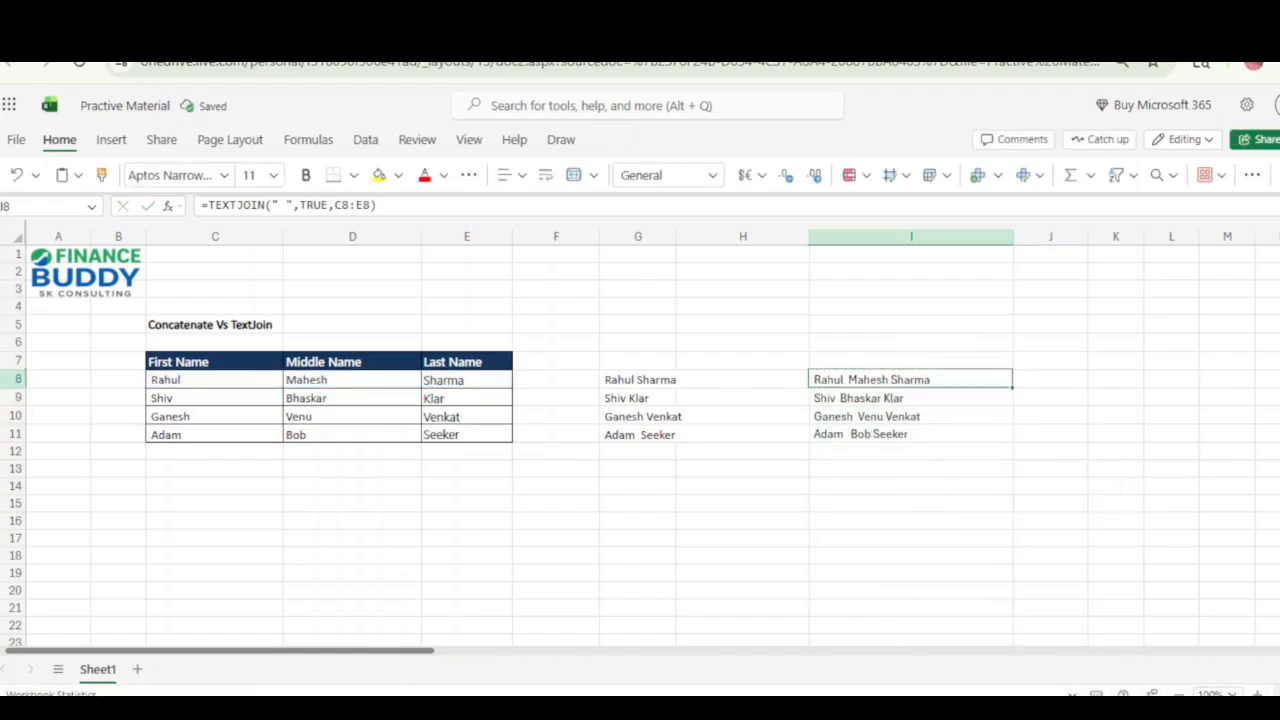
# Review the delimiter argument of the TEXTJOIN formula in I8 and the joined names in I8:I11.
pyautogui.click(287, 204)
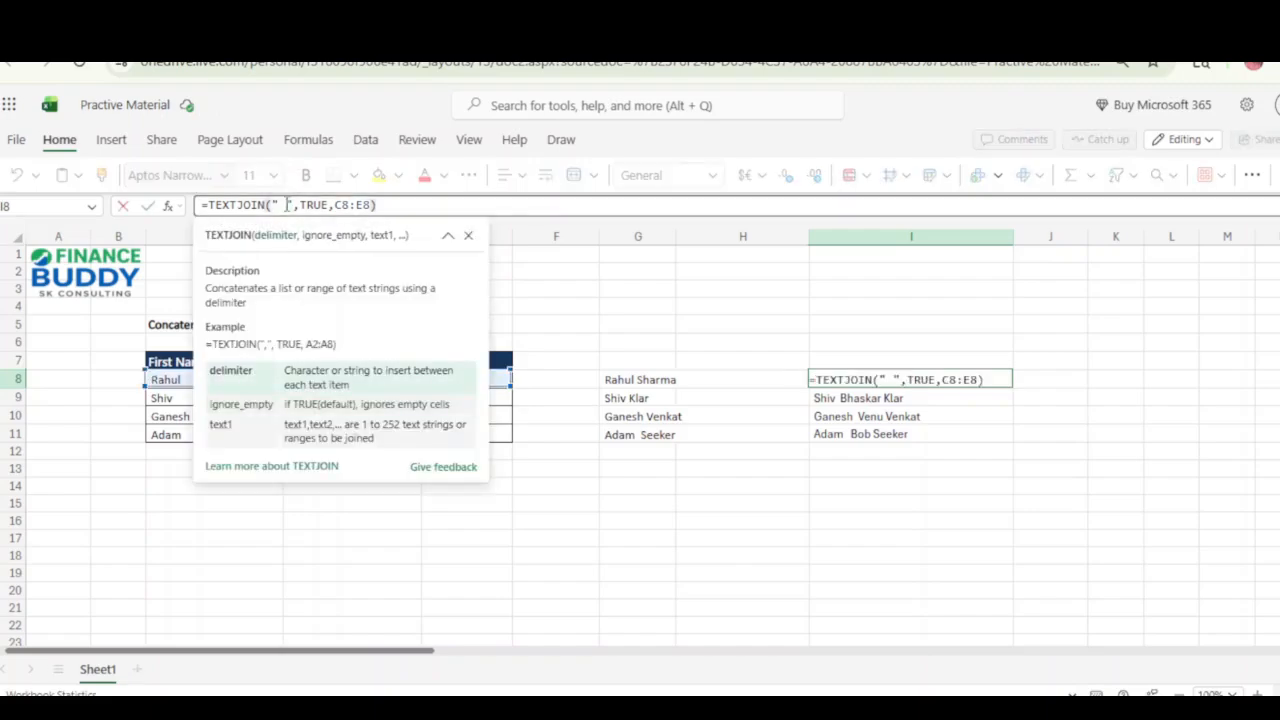
pyautogui.doubleClick(287, 204)
pyautogui.click(287, 205)
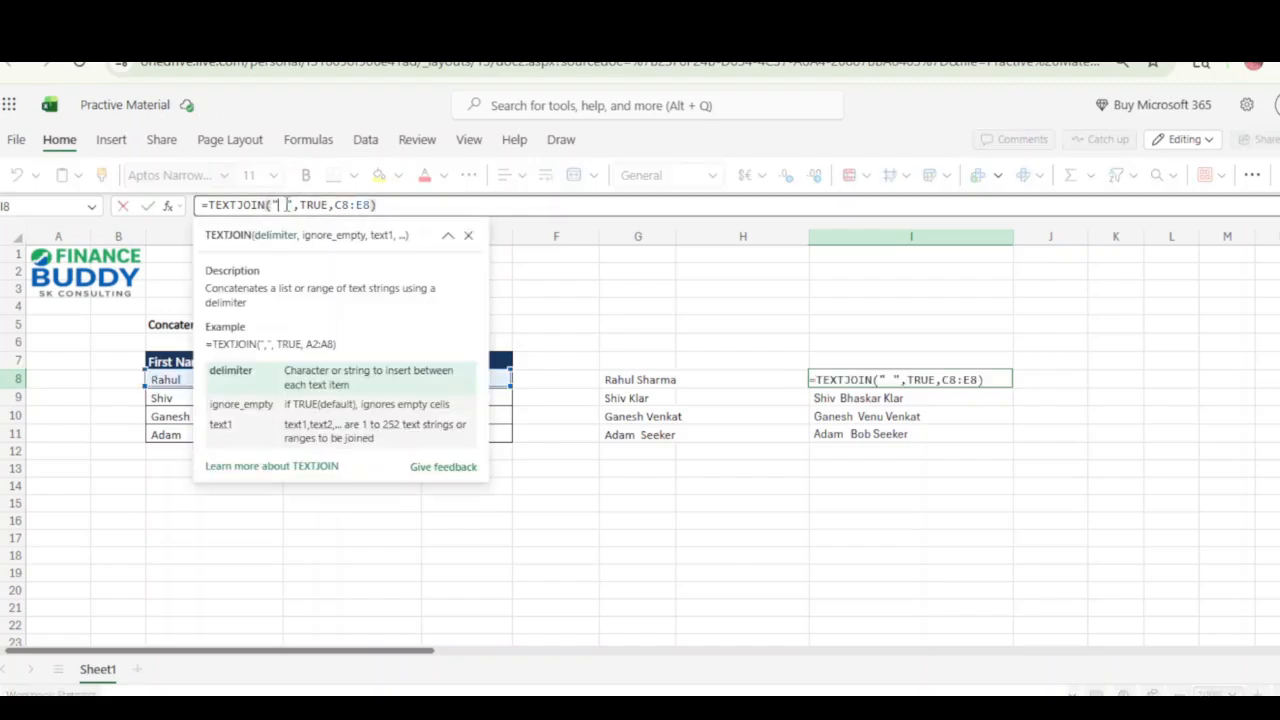
pyautogui.click(886, 380)
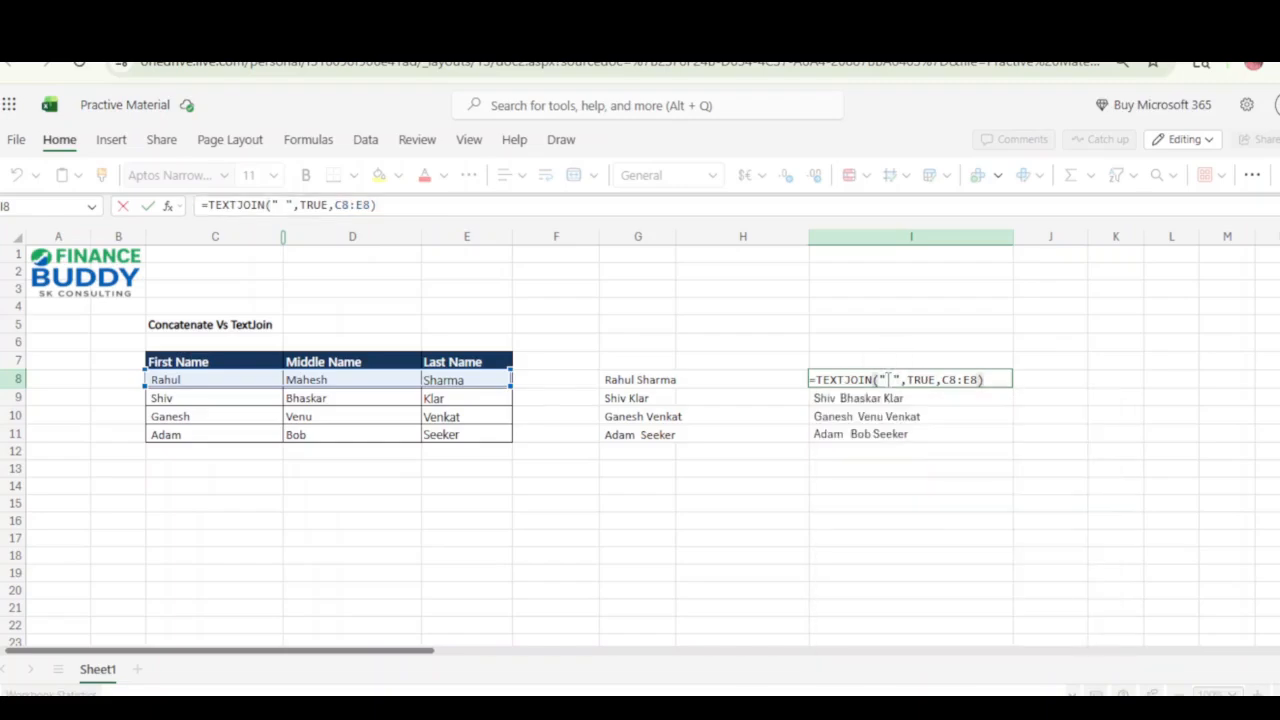
pyautogui.press('Return')
pyautogui.press('Up')
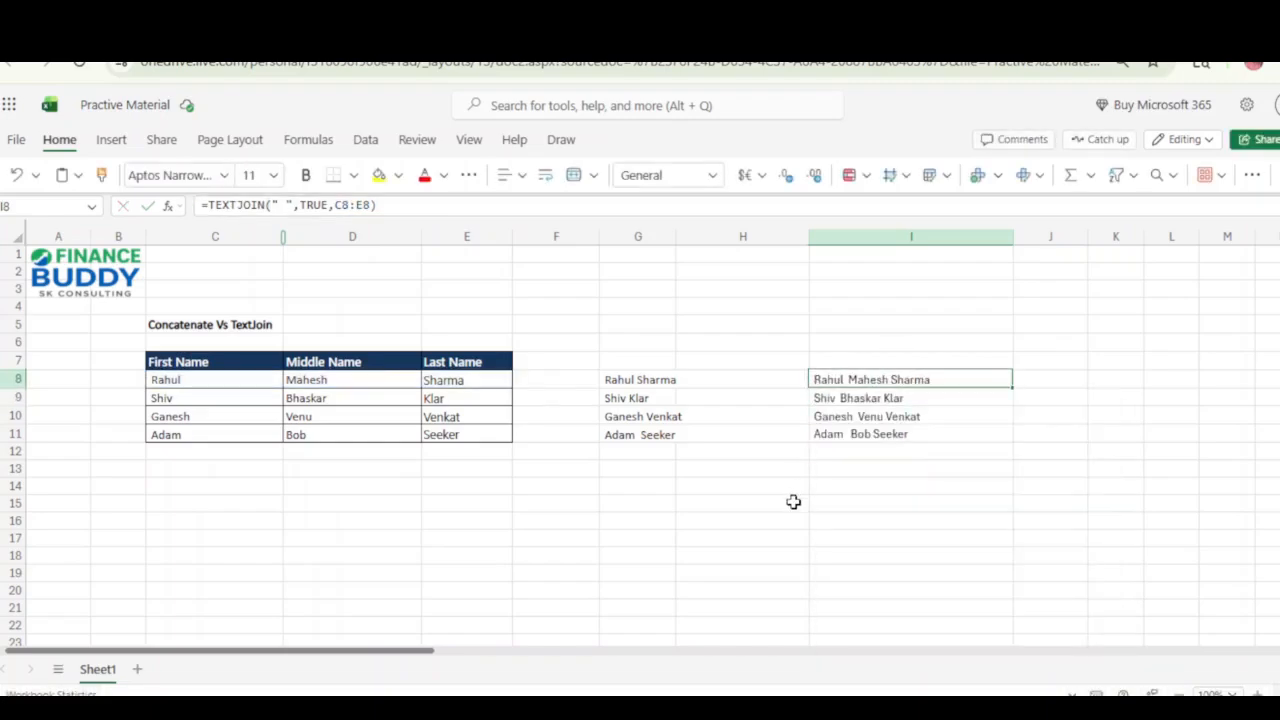
pyautogui.hotkey('shift', 'Down')
pyautogui.hotkey('shift', 'Down')
pyautogui.hotkey('shift', 'Down')
pyautogui.press('Up')
pyautogui.press('Down')
# Set the delimiter of the TEXTJOIN formula in I8 to an empty string.
pyautogui.press('F2')
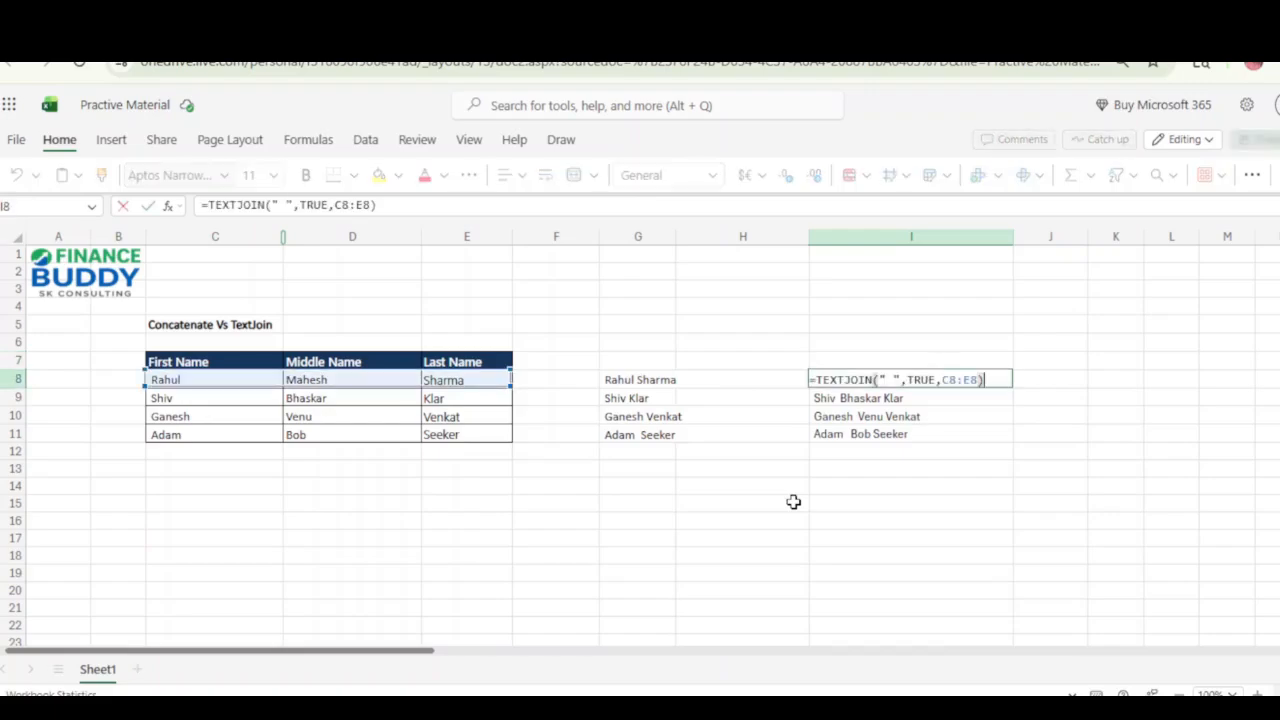
pyautogui.click(894, 380)
pyautogui.press('BackSpace')
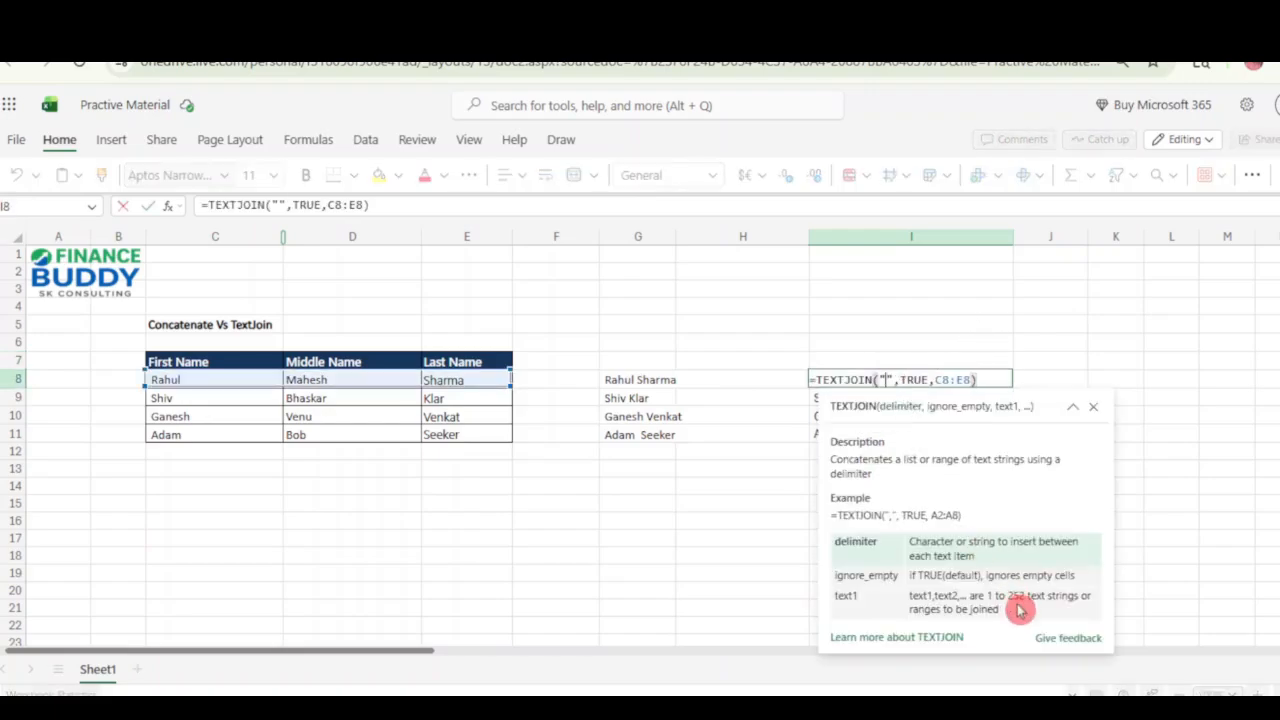
pyautogui.hotkey('ctrl', 'Return')
# Copy the empty-delimiter TEXTJOIN formula from I8 into I9:I11.
pyautogui.hotkey('ctrl', 'c')
pyautogui.press('Down')
pyautogui.hotkey('shift', 'Down')
pyautogui.hotkey('shift', 'Down')
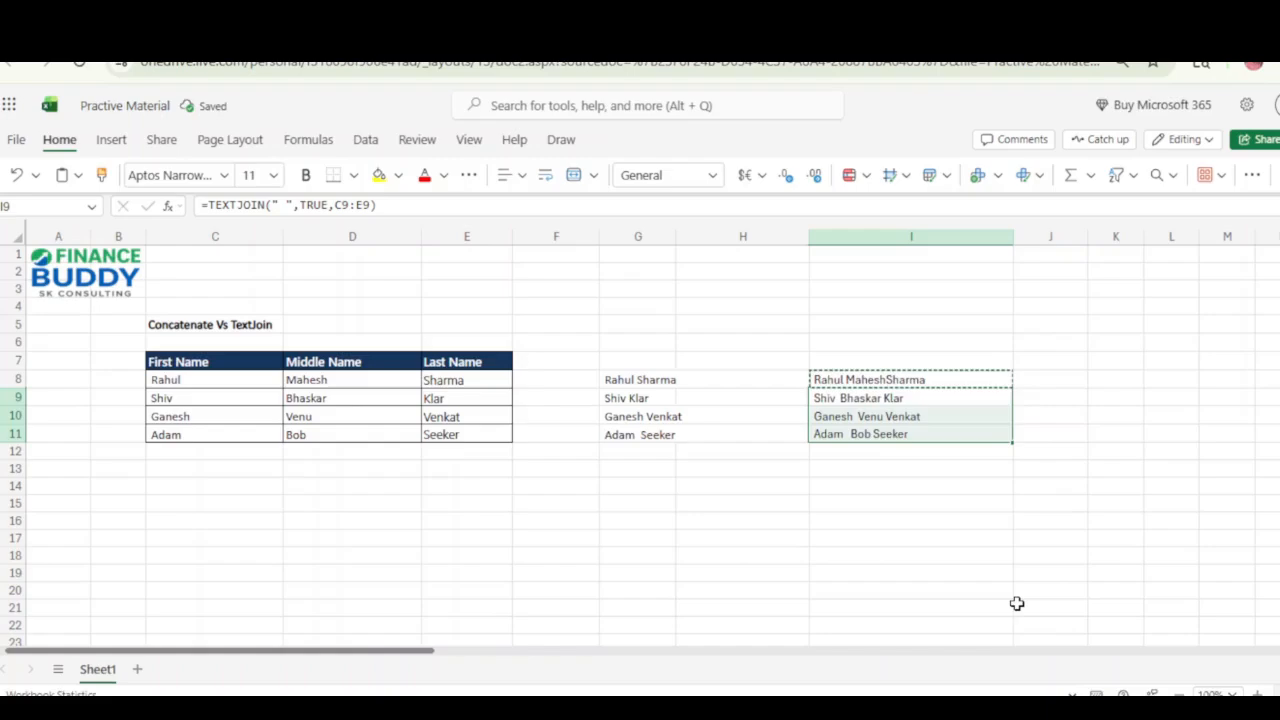
pyautogui.hotkey('ctrl', 'v')
pyautogui.press('Up')
pyautogui.press('Down')
pyautogui.press('Escape')
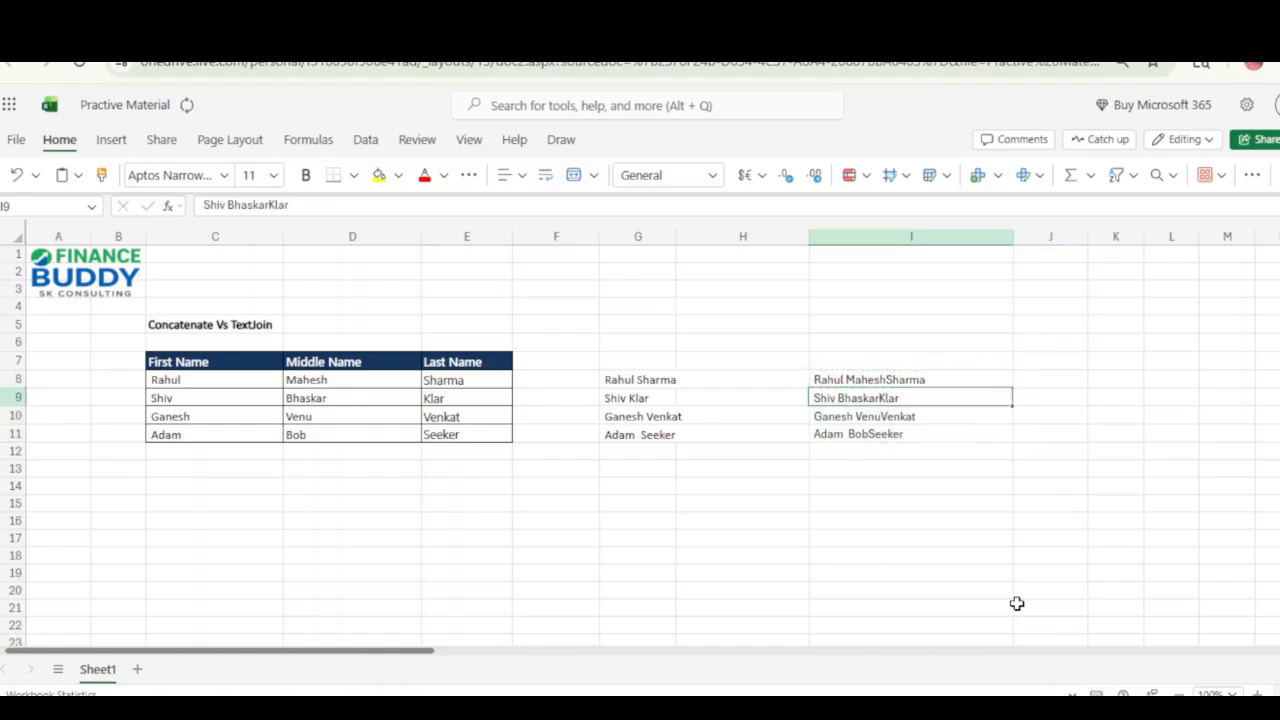
# Set the delimiter of the TEXTJOIN formula in I8 to a space.
pyautogui.press('Up')
pyautogui.press('F2')
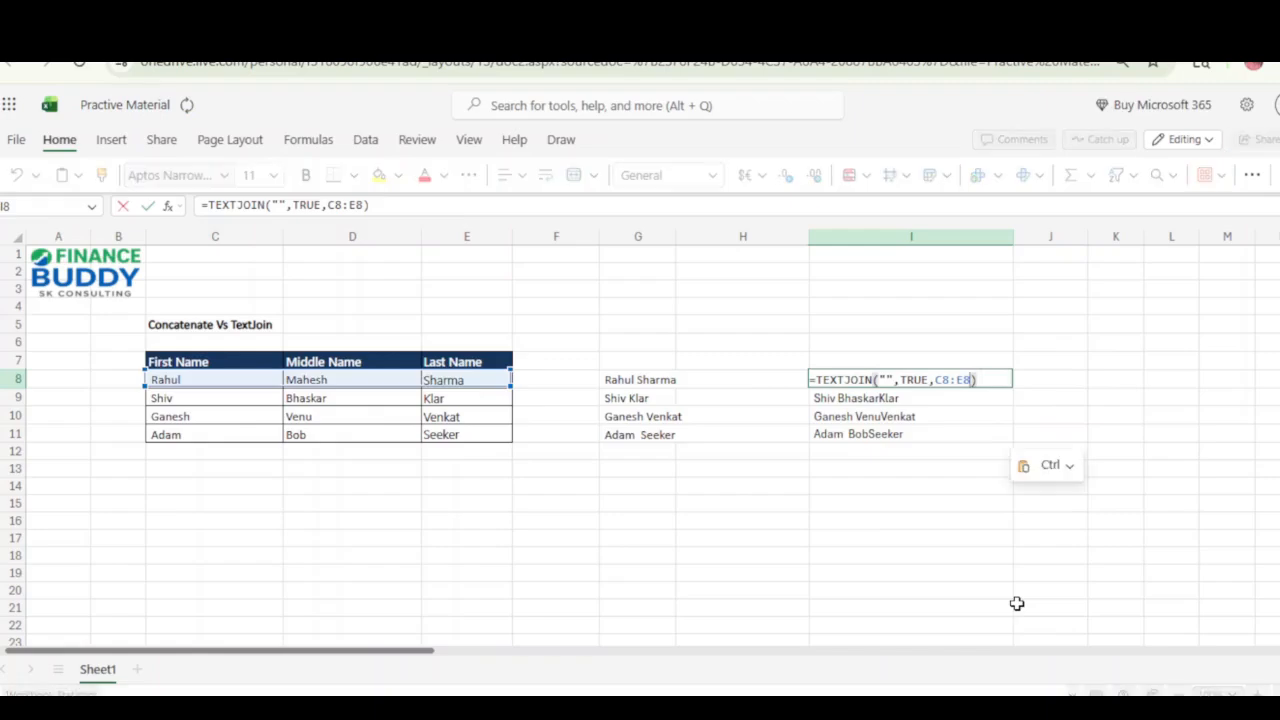
pyautogui.press('Left')
pyautogui.press('Left')
pyautogui.press('Left')
pyautogui.press('Left')
pyautogui.press('Left')
pyautogui.press('Left')
pyautogui.press('Left')
pyautogui.press('Left')
pyautogui.press('Left')
pyautogui.press('Left')
pyautogui.press('Left')
pyautogui.press('Left')
pyautogui.press('Left')
pyautogui.press('Return')
# Copy the space-delimited TEXTJOIN formula from I8 into I9:I11.
pyautogui.press('Up')
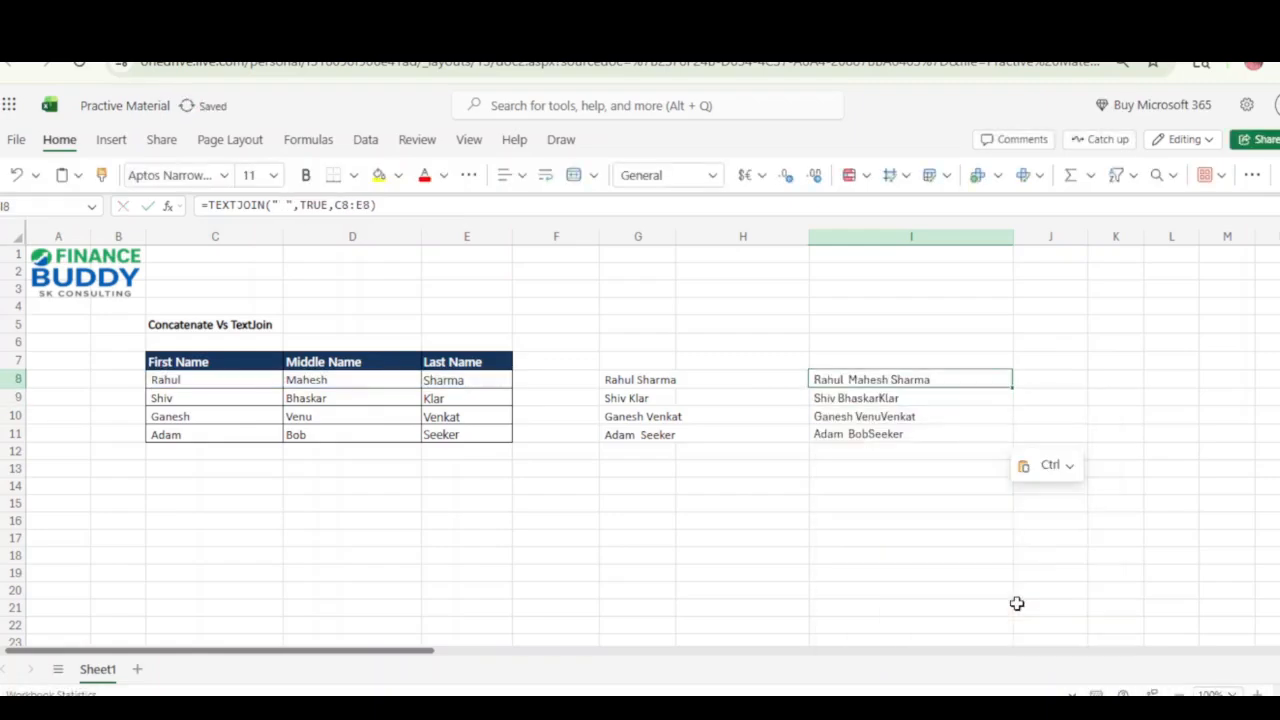
pyautogui.hotkey('ctrl', 'c')
pyautogui.press('Down')
pyautogui.hotkey('shift', 'Down')
pyautogui.hotkey('shift', 'Down')
pyautogui.hotkey('ctrl', 'v')
pyautogui.press('Escape')
pyautogui.press('Up')
pyautogui.press('Down')
pyautogui.press('Down')
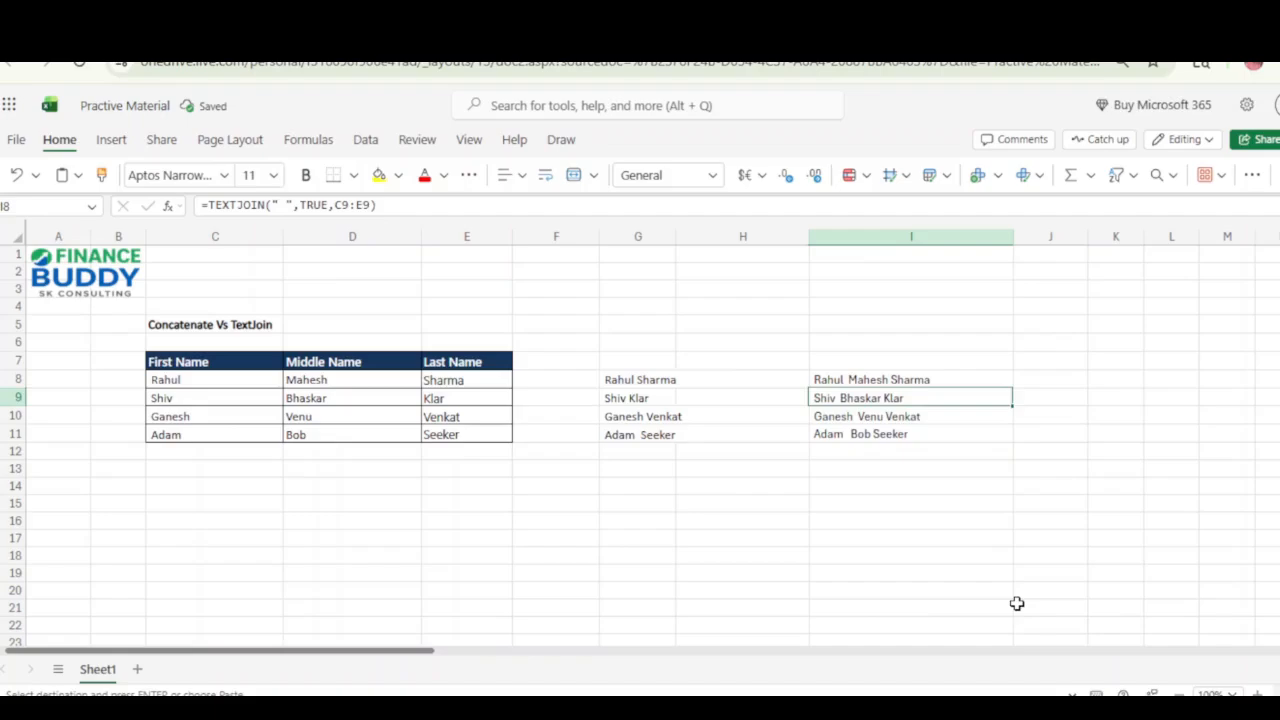
# Inspect the cell references used by the CONCATENATE formula in G8.
pyautogui.press('Left')
pyautogui.press('Up')
pyautogui.press('Up')
pyautogui.press('Left')
pyautogui.press('F2')
pyautogui.press('Escape')
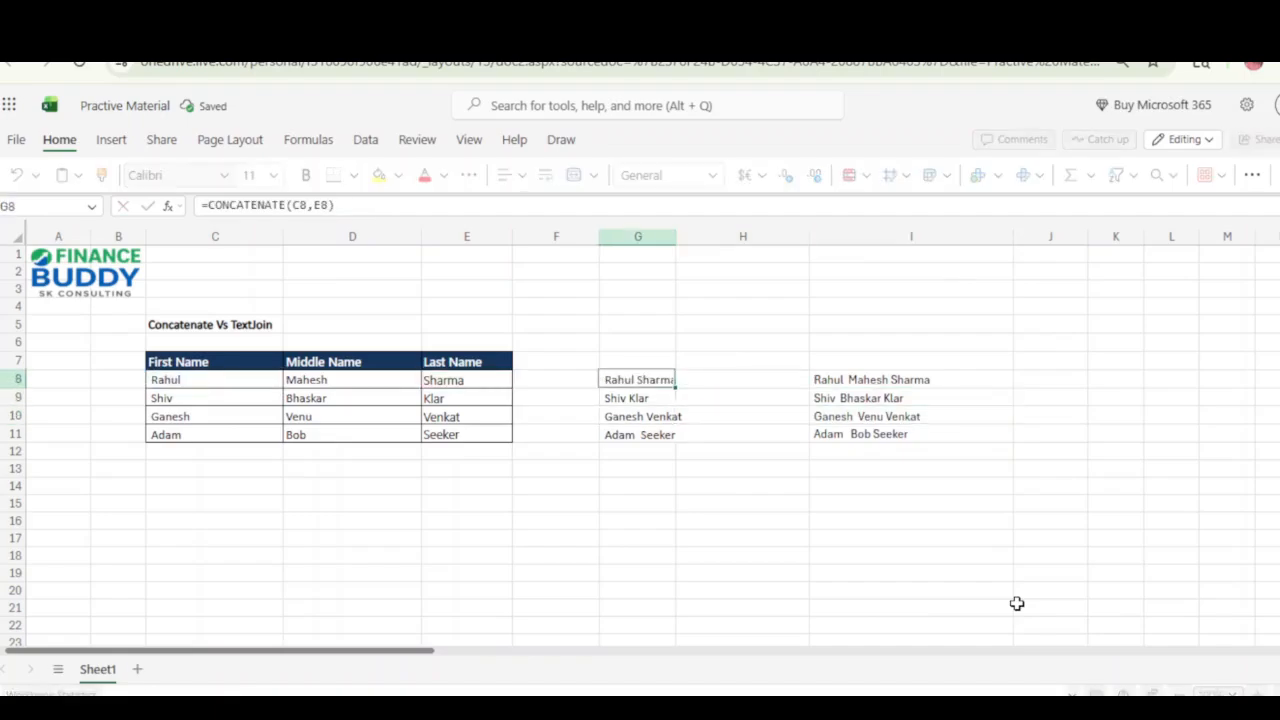
pyautogui.press('F2')
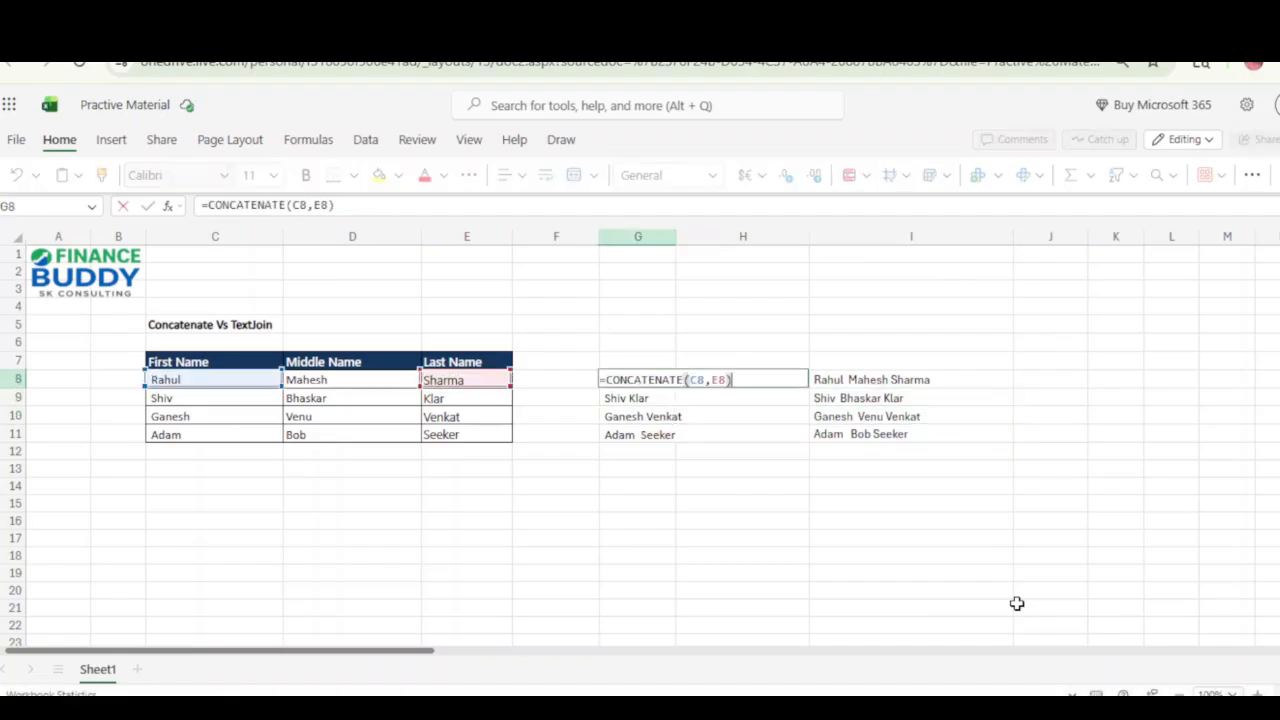
pyautogui.press('Escape')
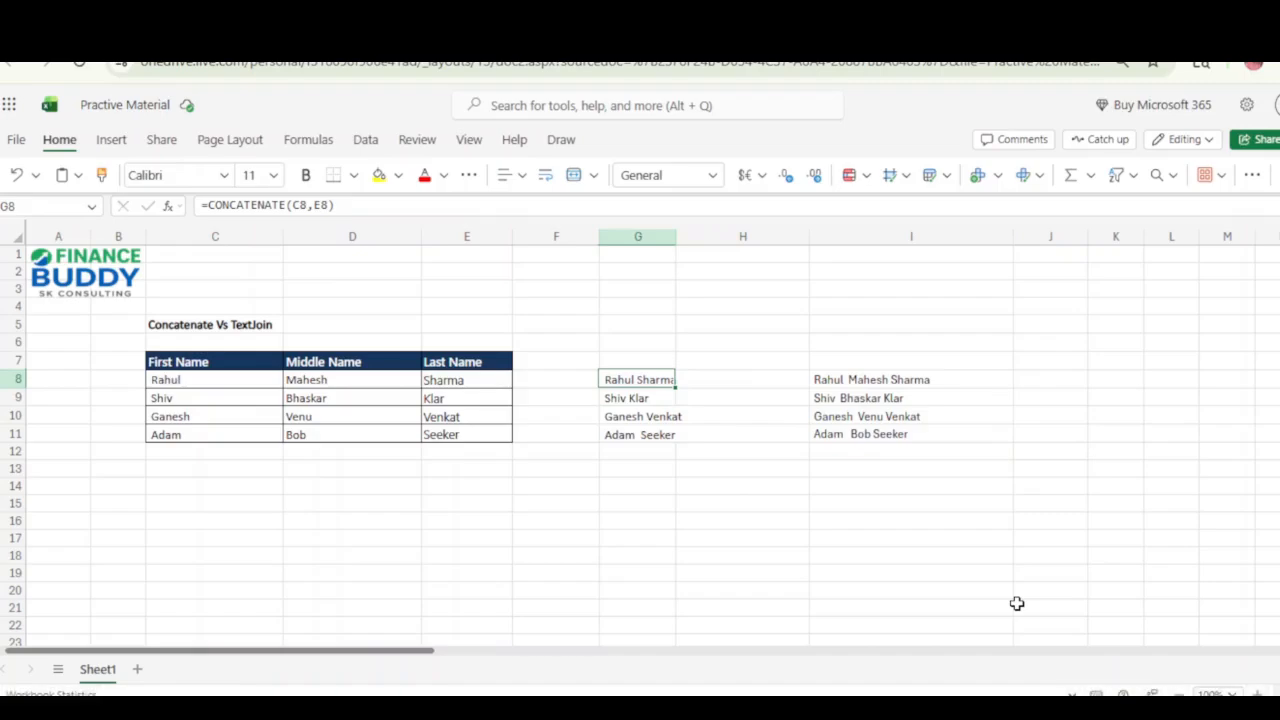
# Add the middle name to the formula in G8 so it reads =CONCATENATE(C8,D8,E8).
pyautogui.press('F2')
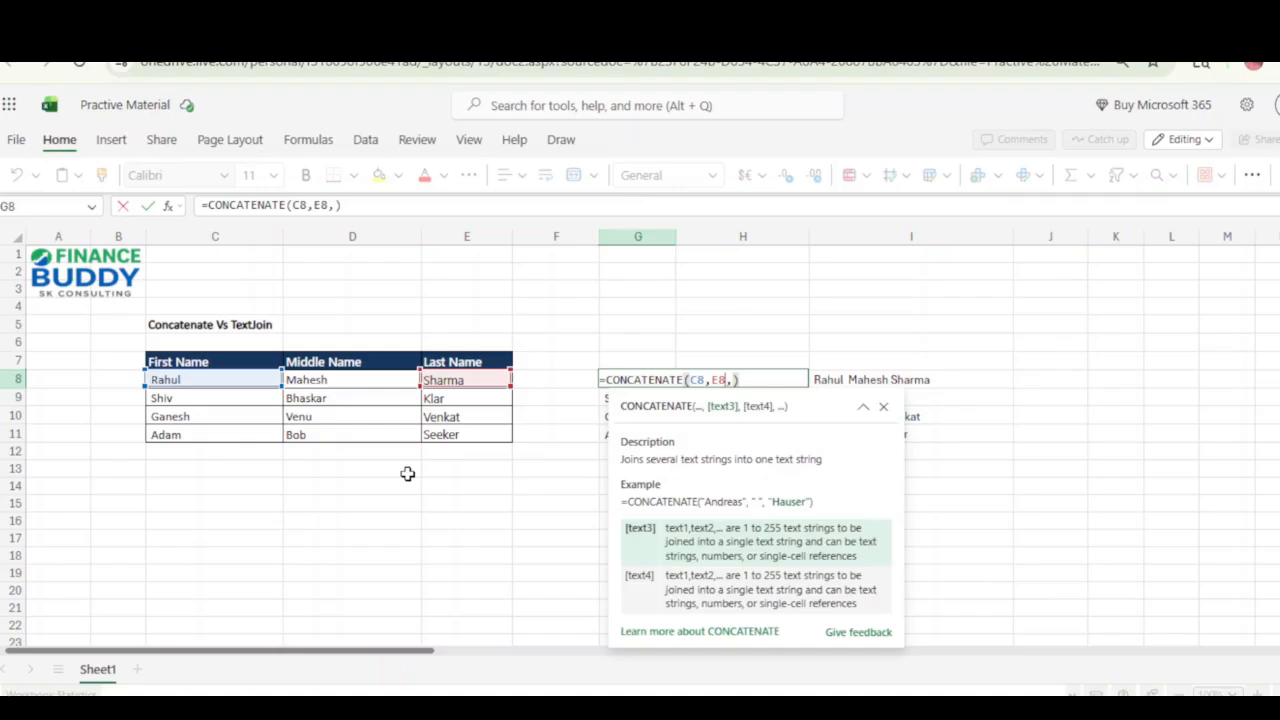
pyautogui.press('Left')
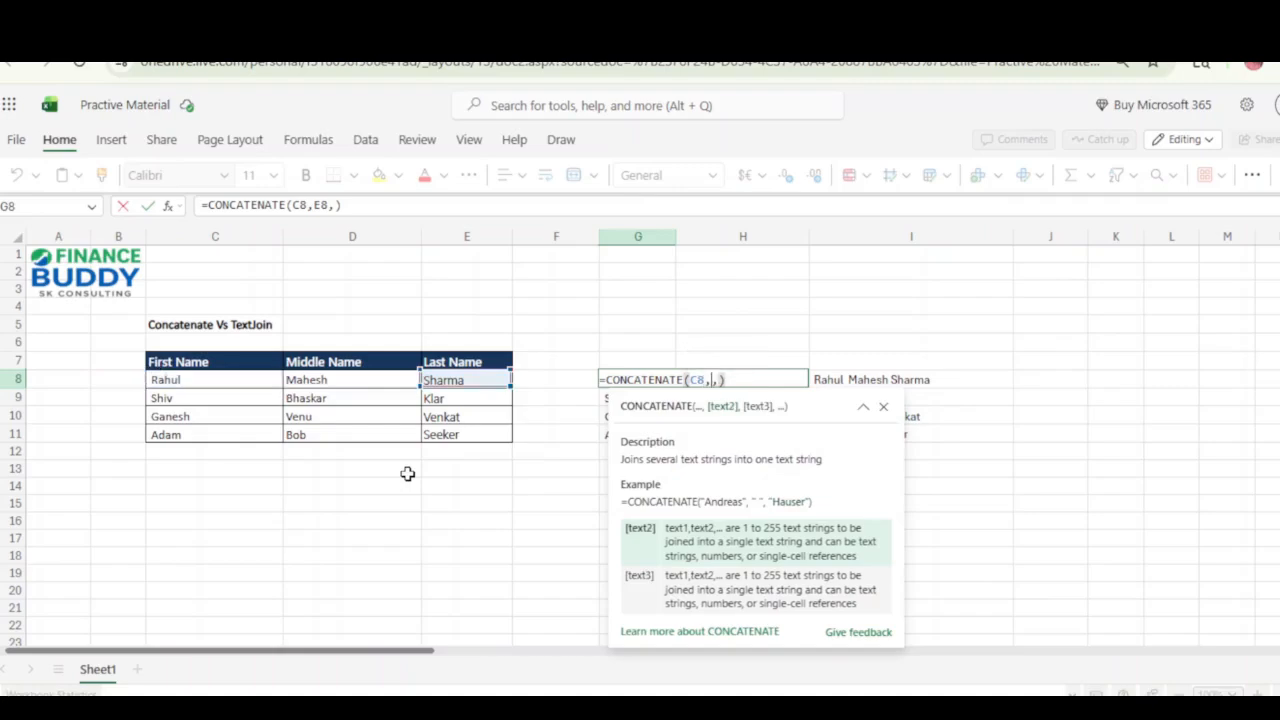
pyautogui.press('BackSpace')
pyautogui.press('BackSpace')
pyautogui.press('Right')
pyautogui.write('E8')
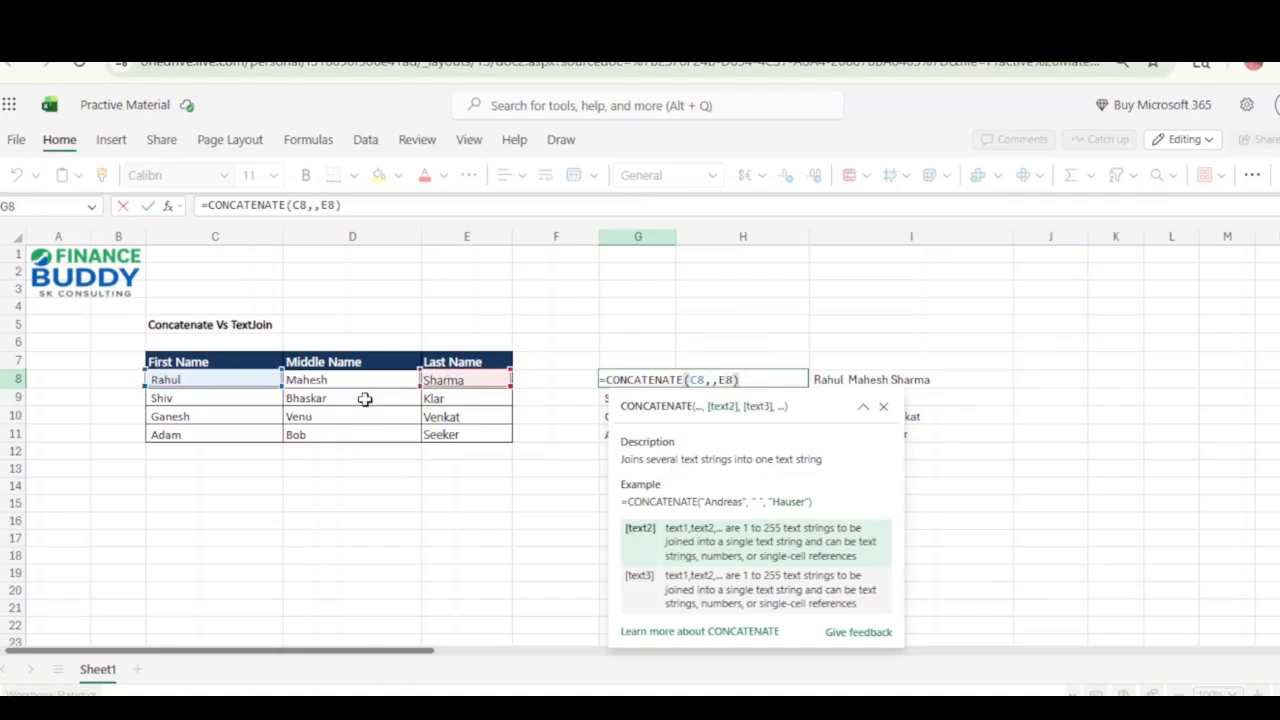
pyautogui.click(336, 383)
pyautogui.press('Return')
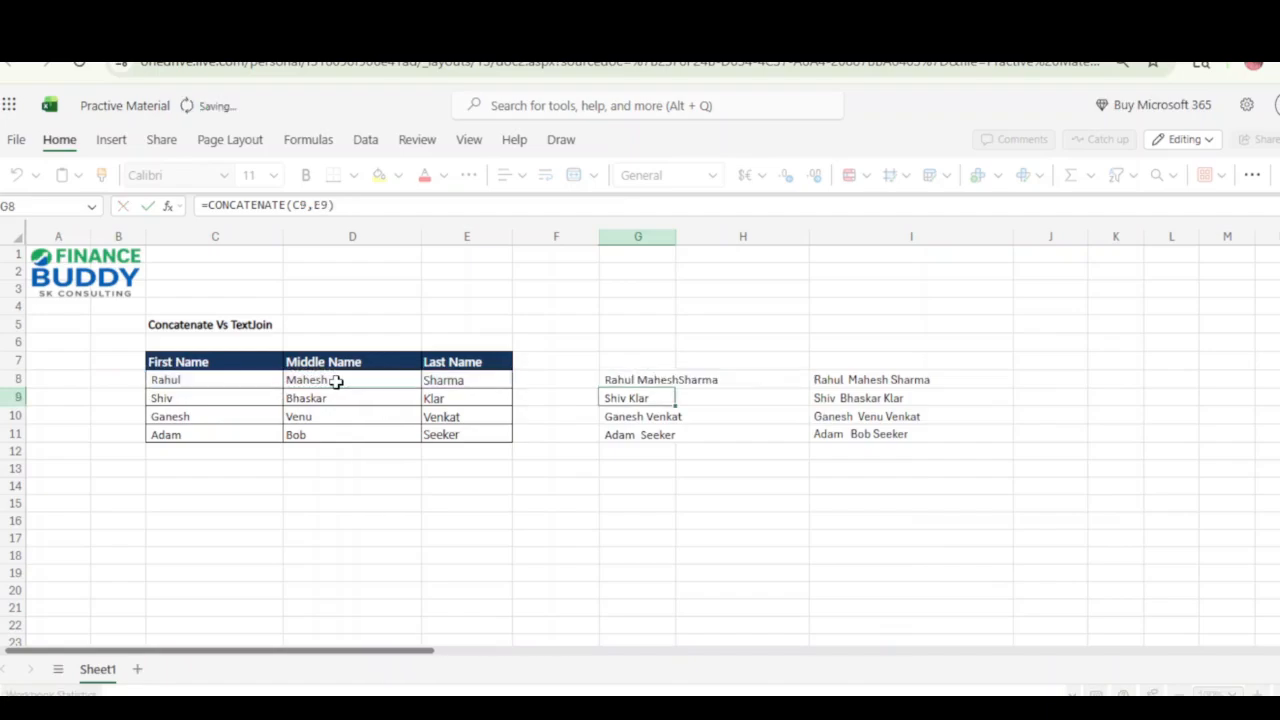
# Copy the three-argument CONCATENATE formula from G8 into G9:G11 and inspect its arguments in G8.
pyautogui.hotkey('ctrl', 'v')
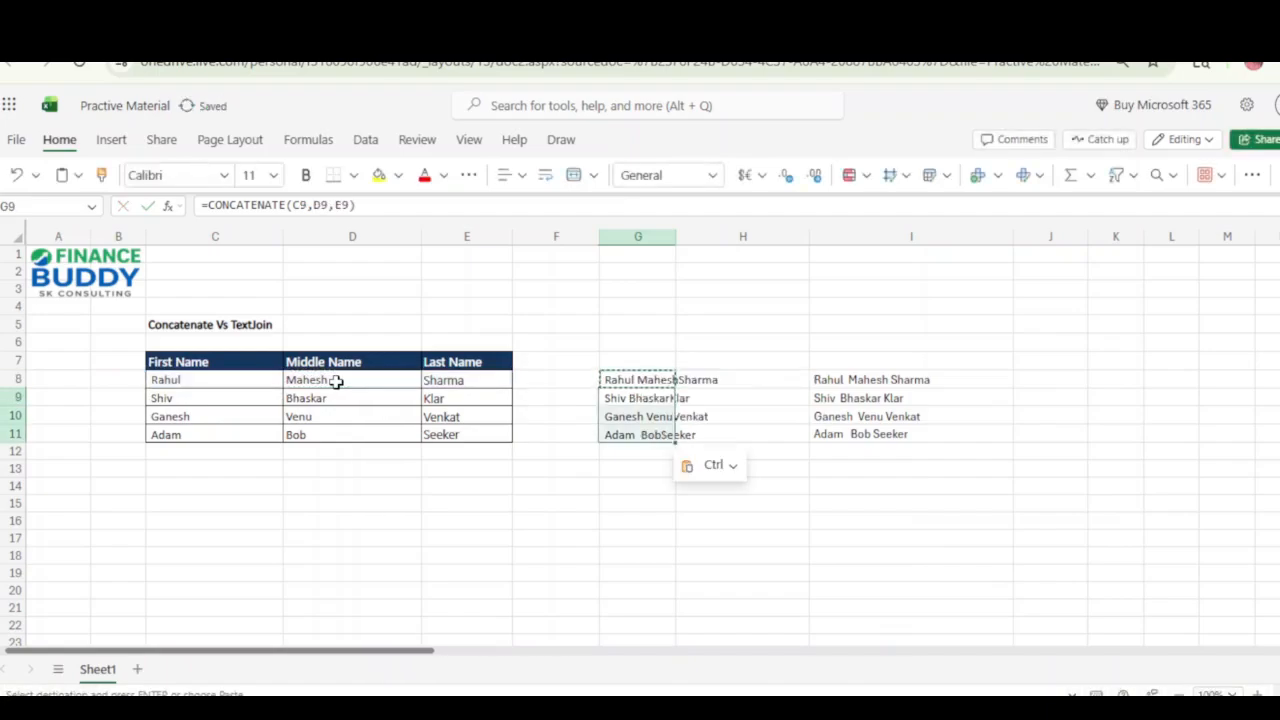
pyautogui.press('Up')
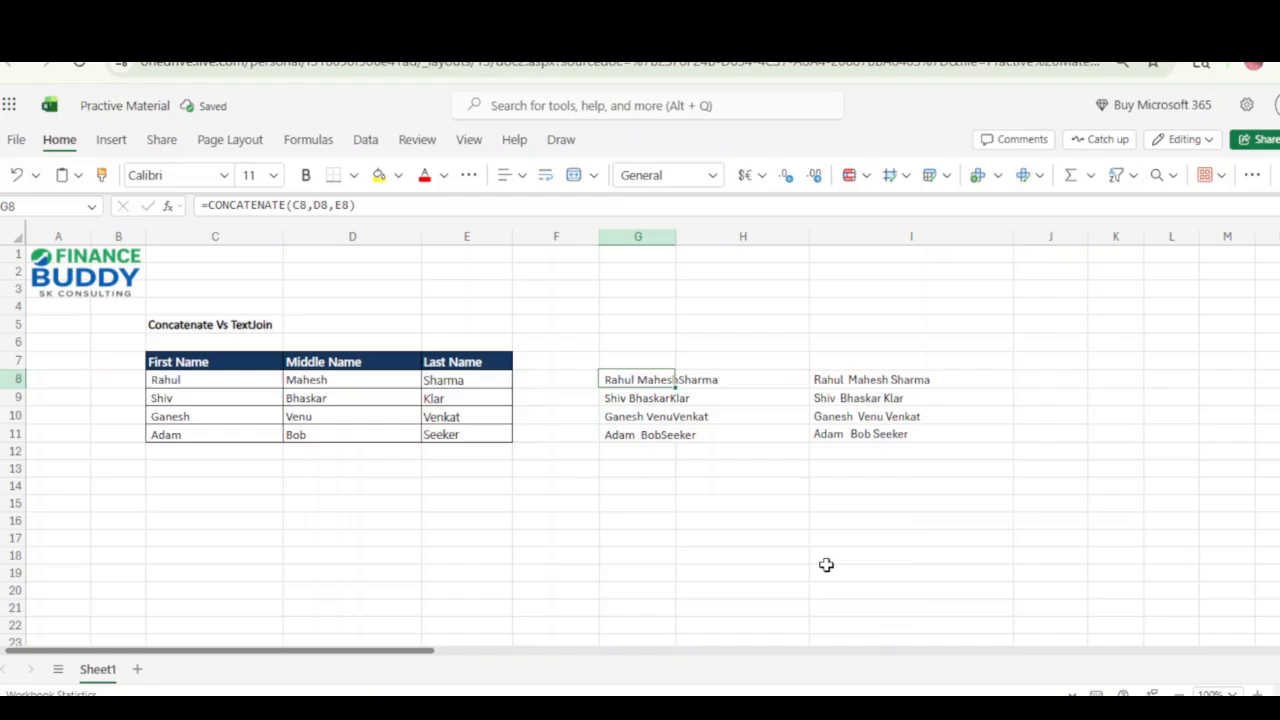
pyautogui.press('F2')
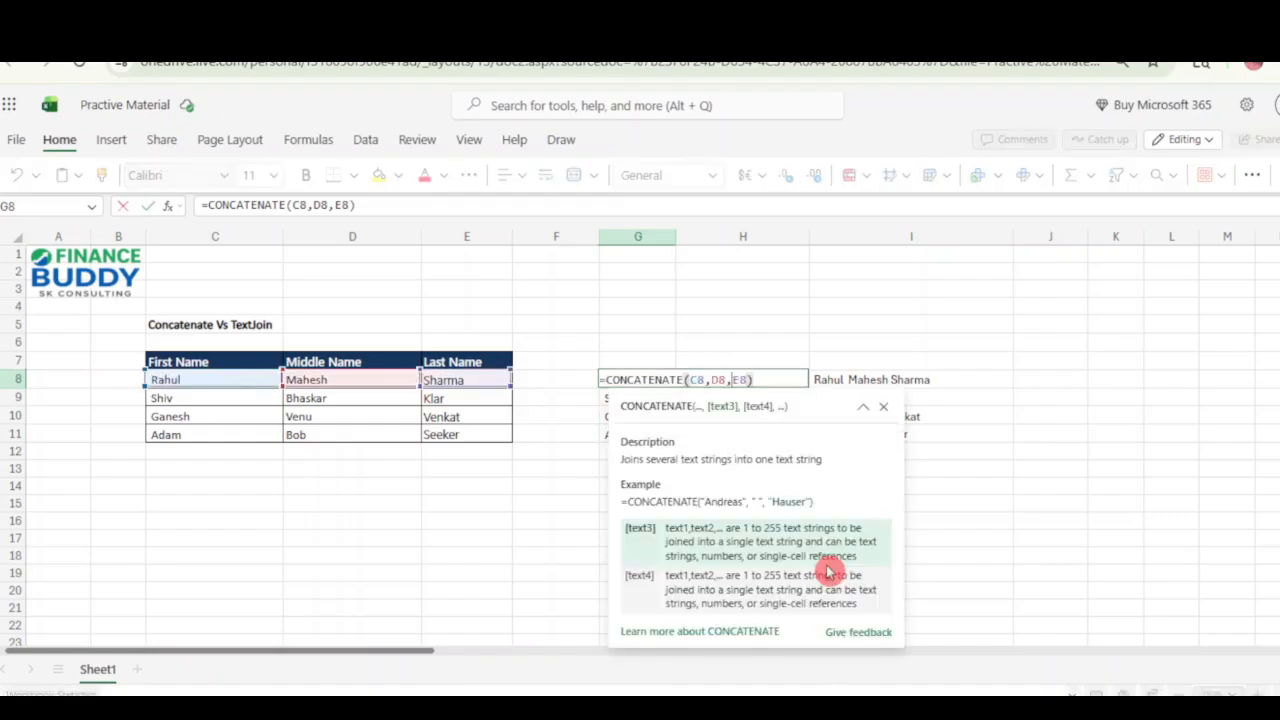
pyautogui.press('Escape')
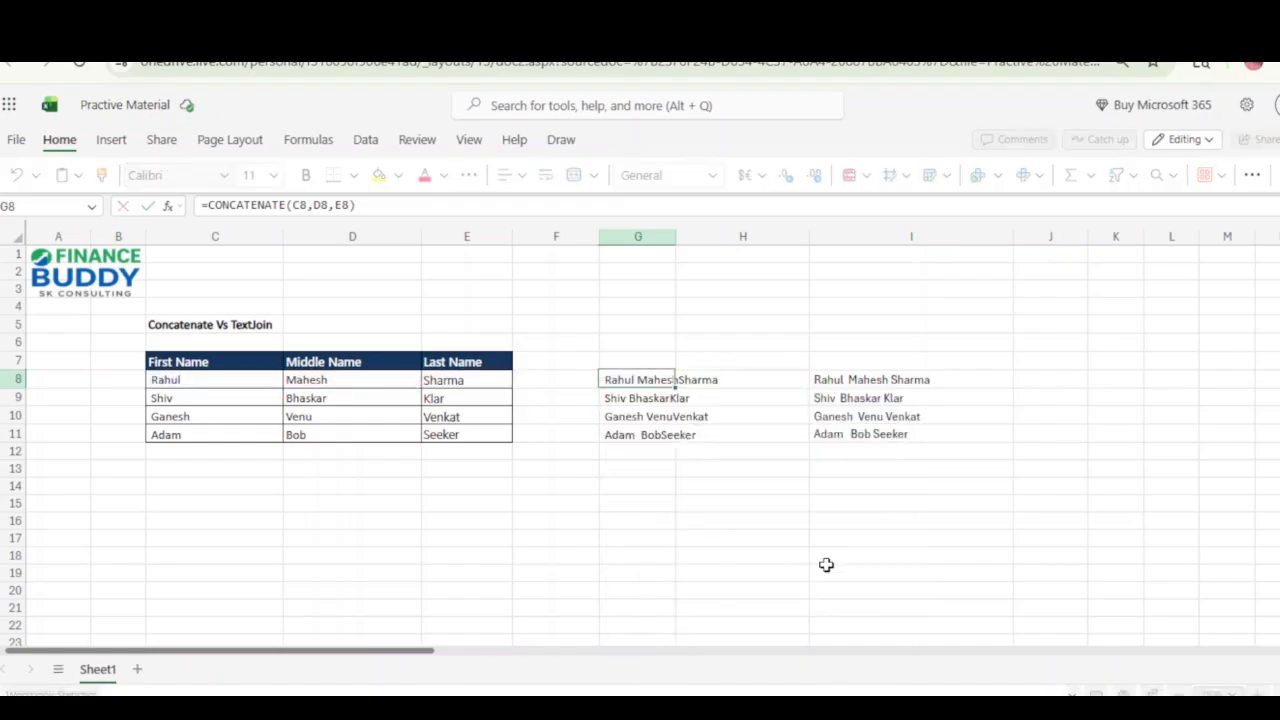
# Duplicate the Last Name column E into column F.
pyautogui.click(470, 236)
pyautogui.hotkey('ctrl', 'c')
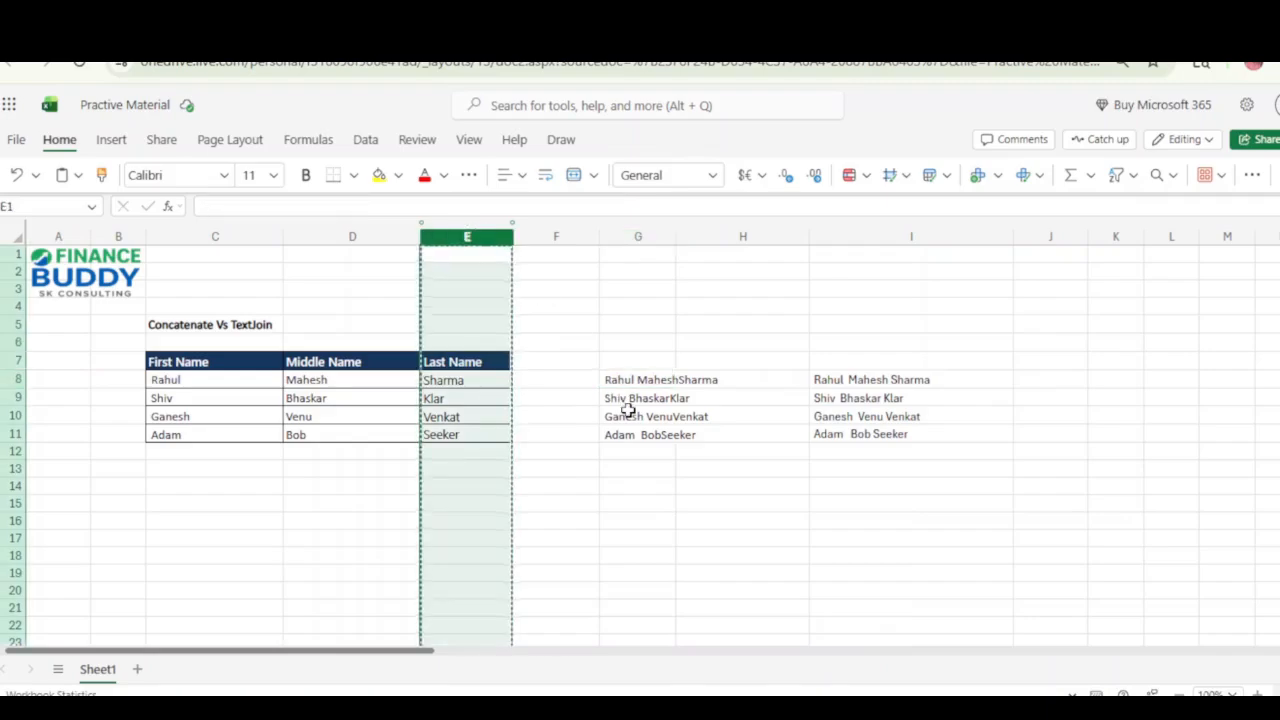
pyautogui.press('Right')
pyautogui.hotkey('ctrl', 'v')
# Rename the header in F7 as City Name.
pyautogui.press('Down')
pyautogui.press('Down')
pyautogui.press('Down')
pyautogui.press('Down')
pyautogui.press('Down')
pyautogui.press('Down')
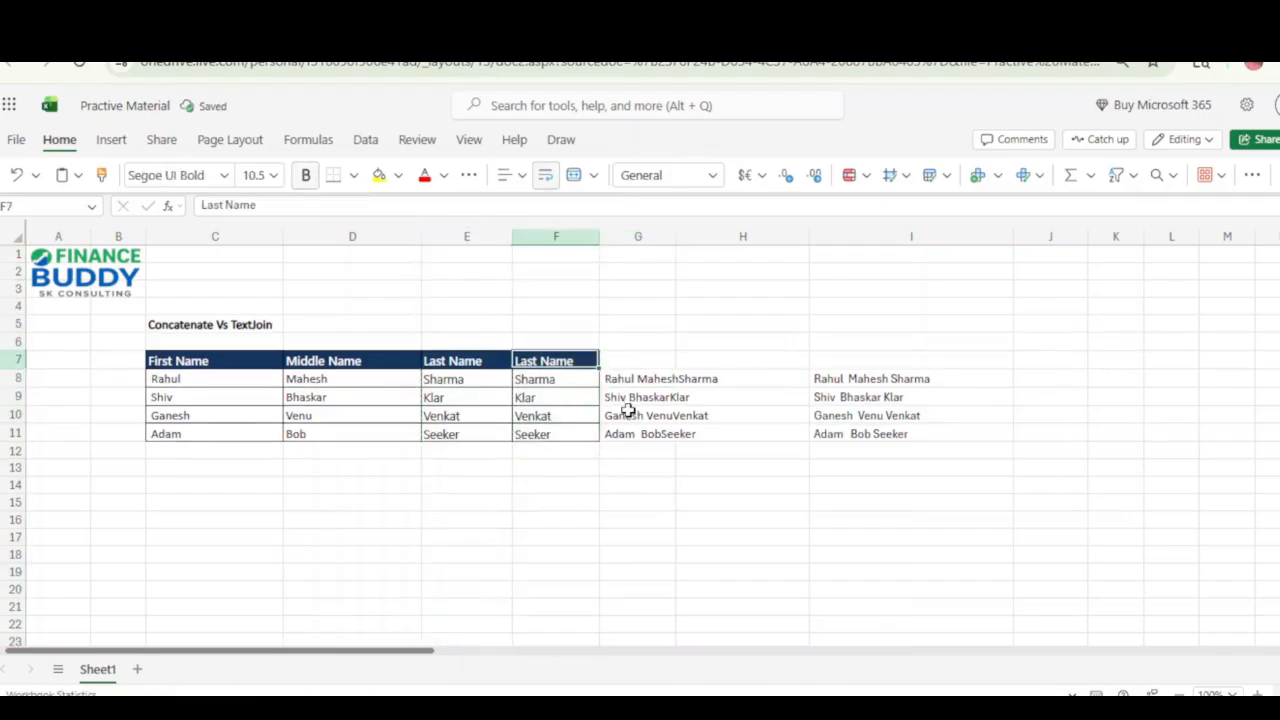
pyautogui.press('F2')
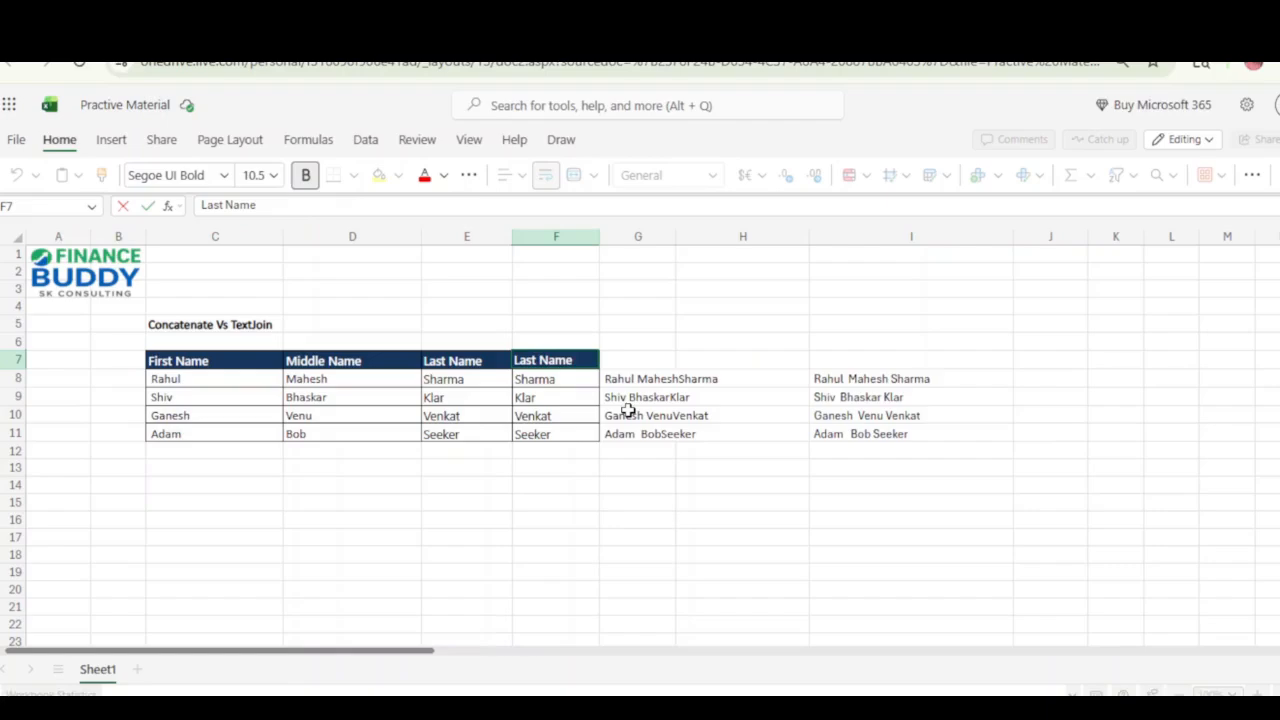
pyautogui.write('Cit')
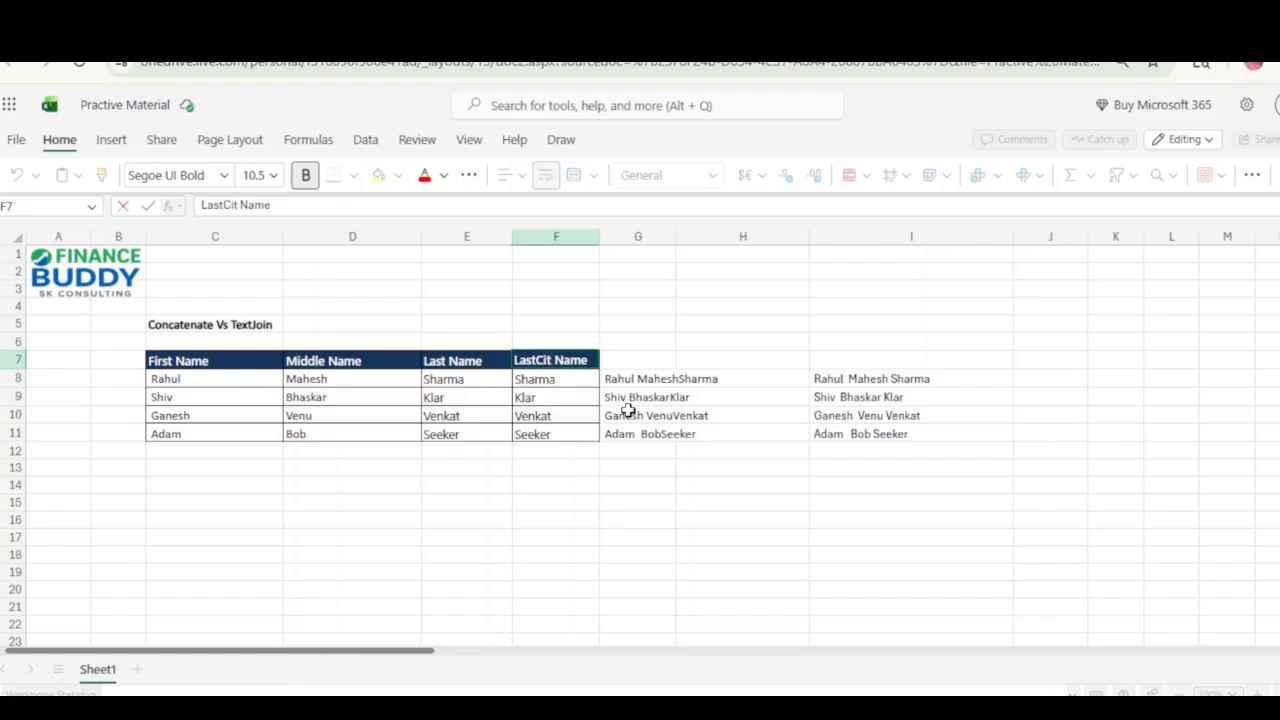
pyautogui.write('y')
pyautogui.press('BackSpace')
pyautogui.press('BackSpace')
pyautogui.press('BackSpace')
pyautogui.press('BackSpace')
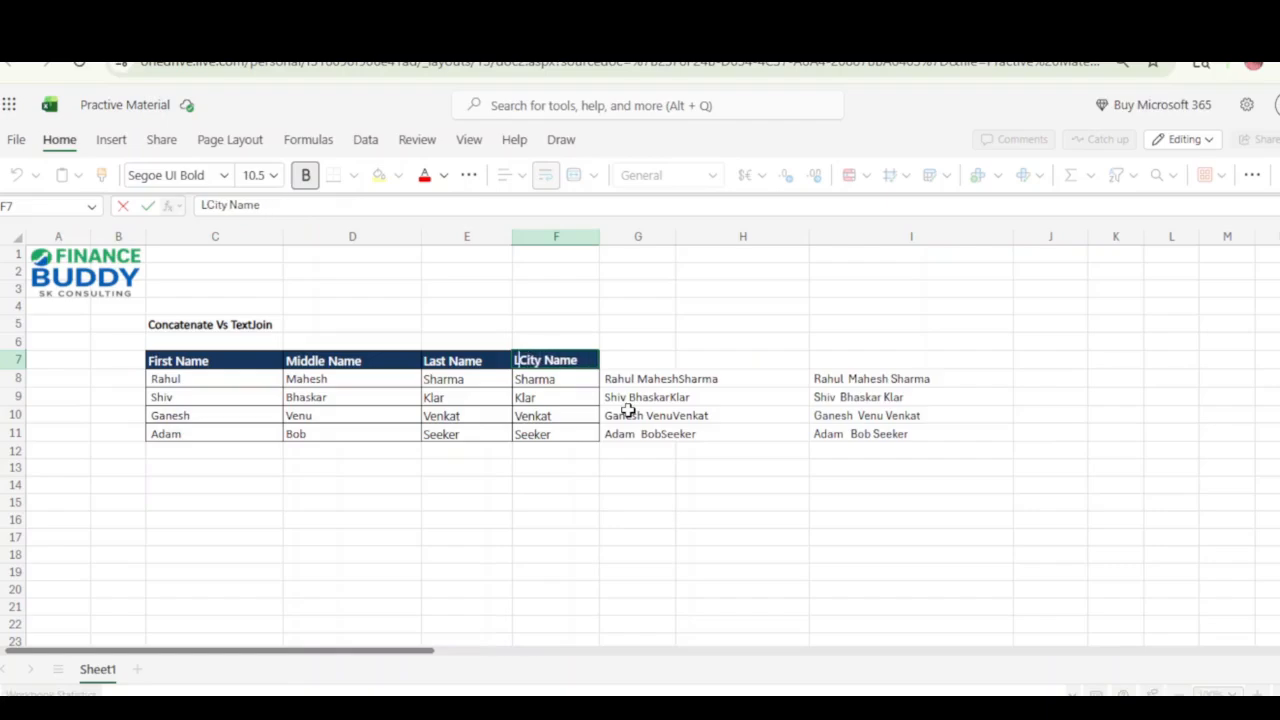
pyautogui.press('Return')
# Fill the City Name cells F8:F11 with Mumbai, Delhi, Bangalore and Kondon.
pyautogui.write('Mumbai')
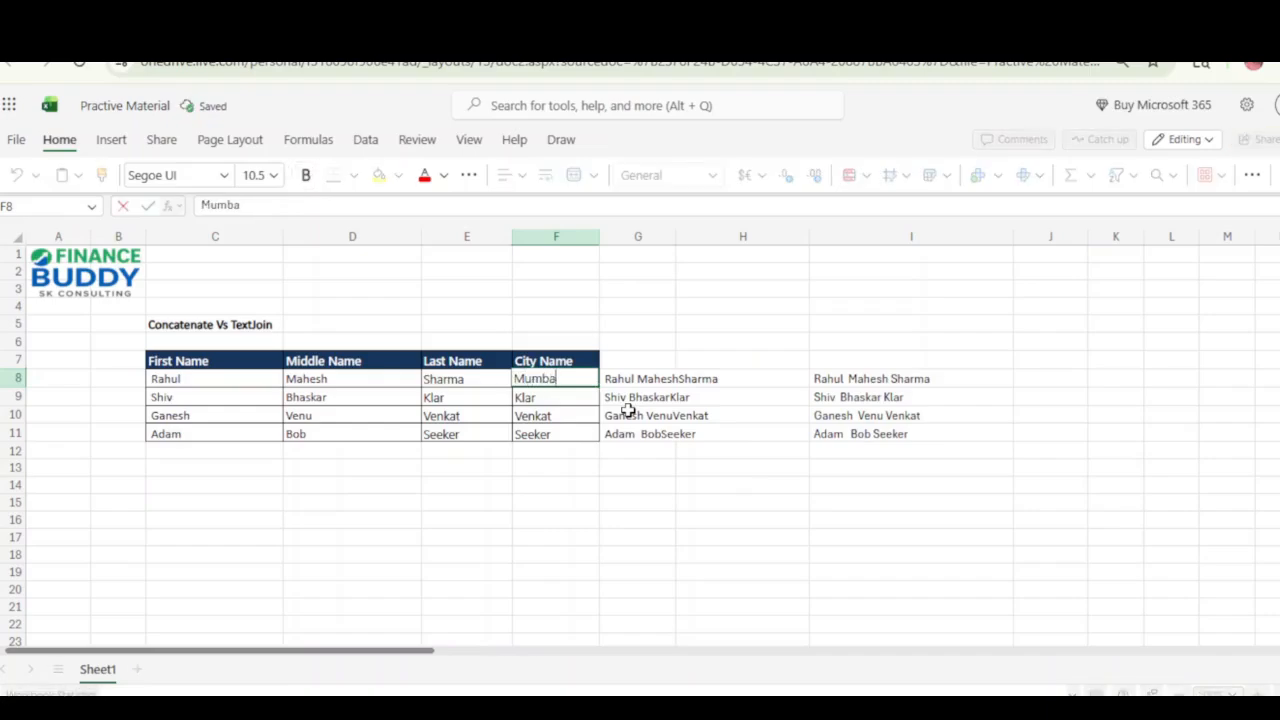
pyautogui.press('Return')
pyautogui.write('Delhi')
pyautogui.press('Return')
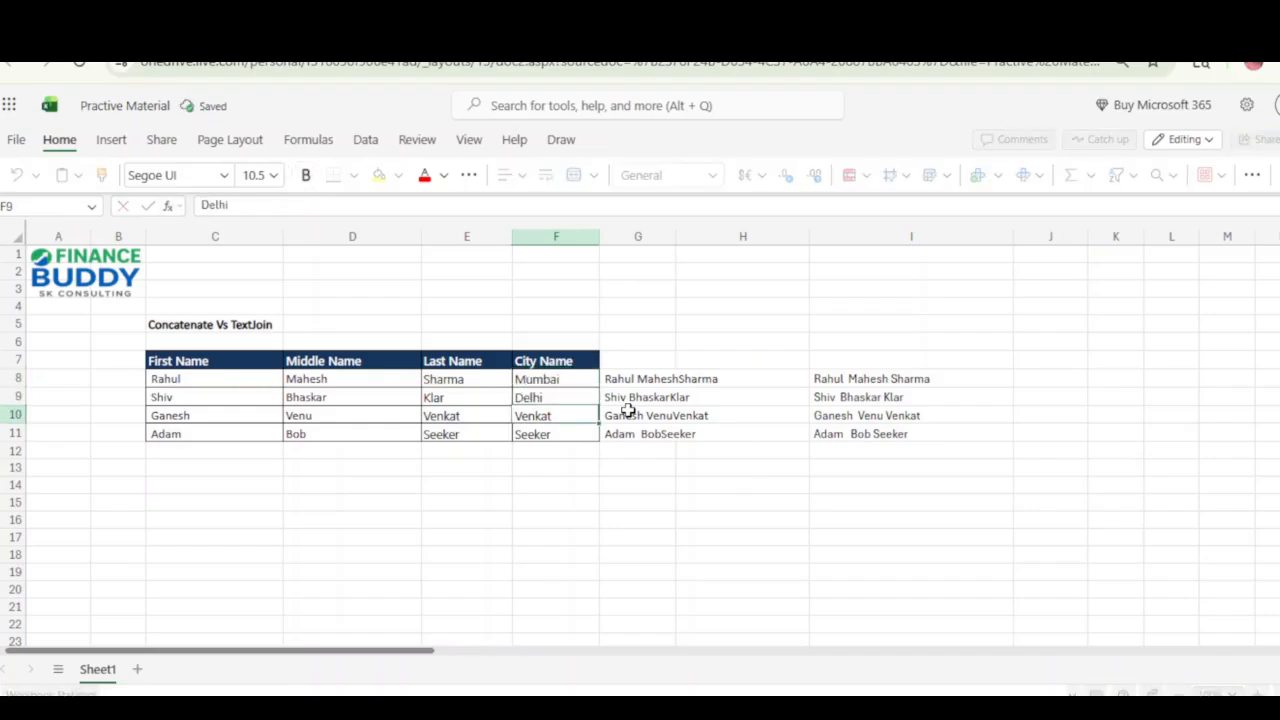
pyautogui.write('Banga')
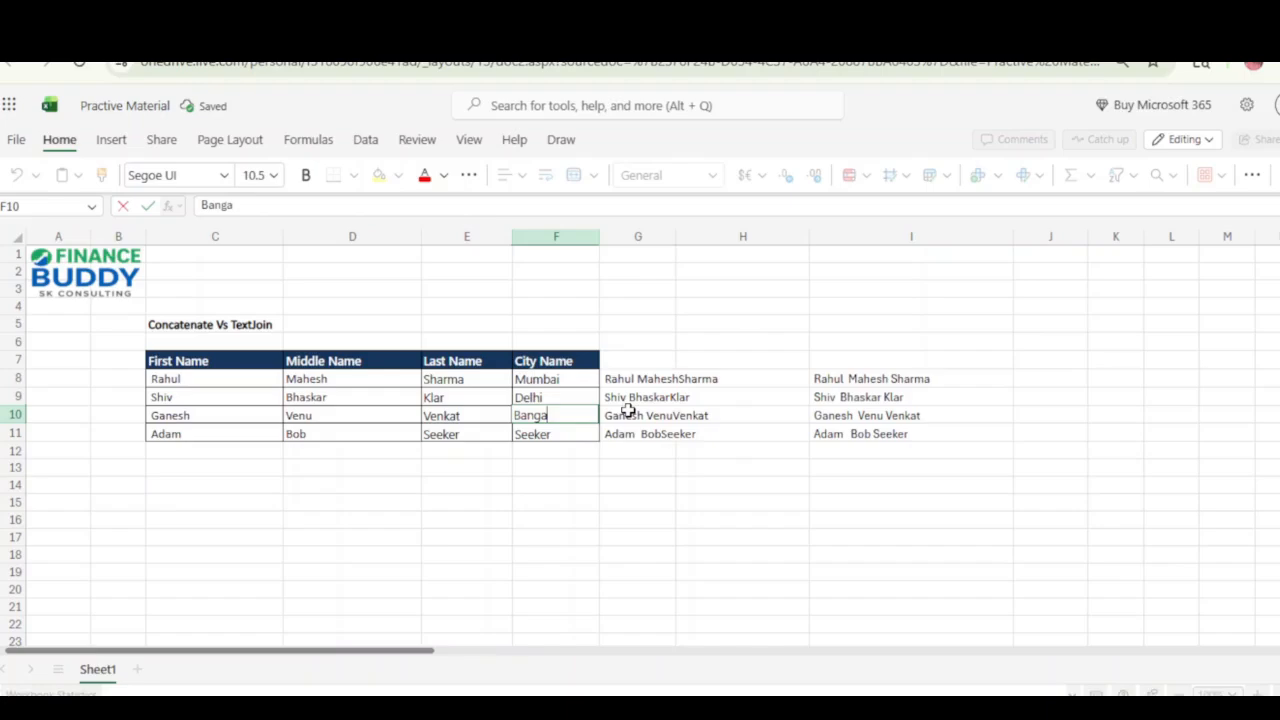
pyautogui.write('lore')
pyautogui.press('Return')
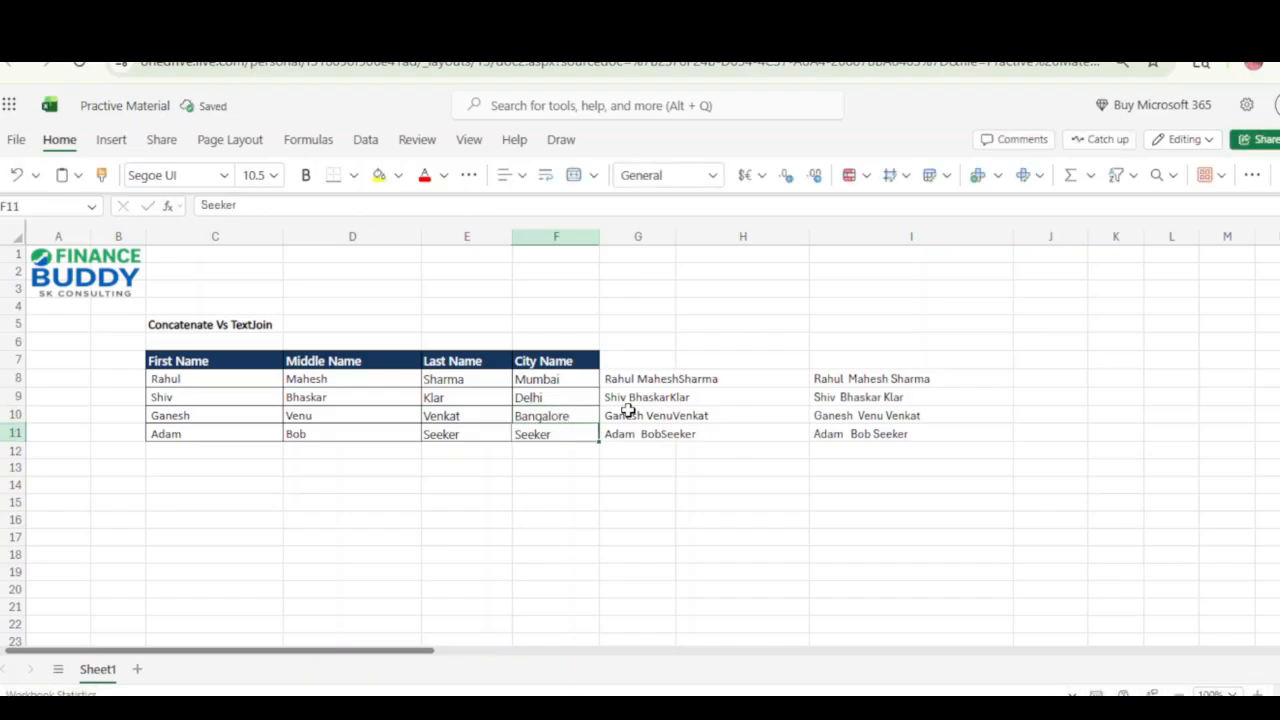
pyautogui.write('Kondon')
pyautogui.press('Right')
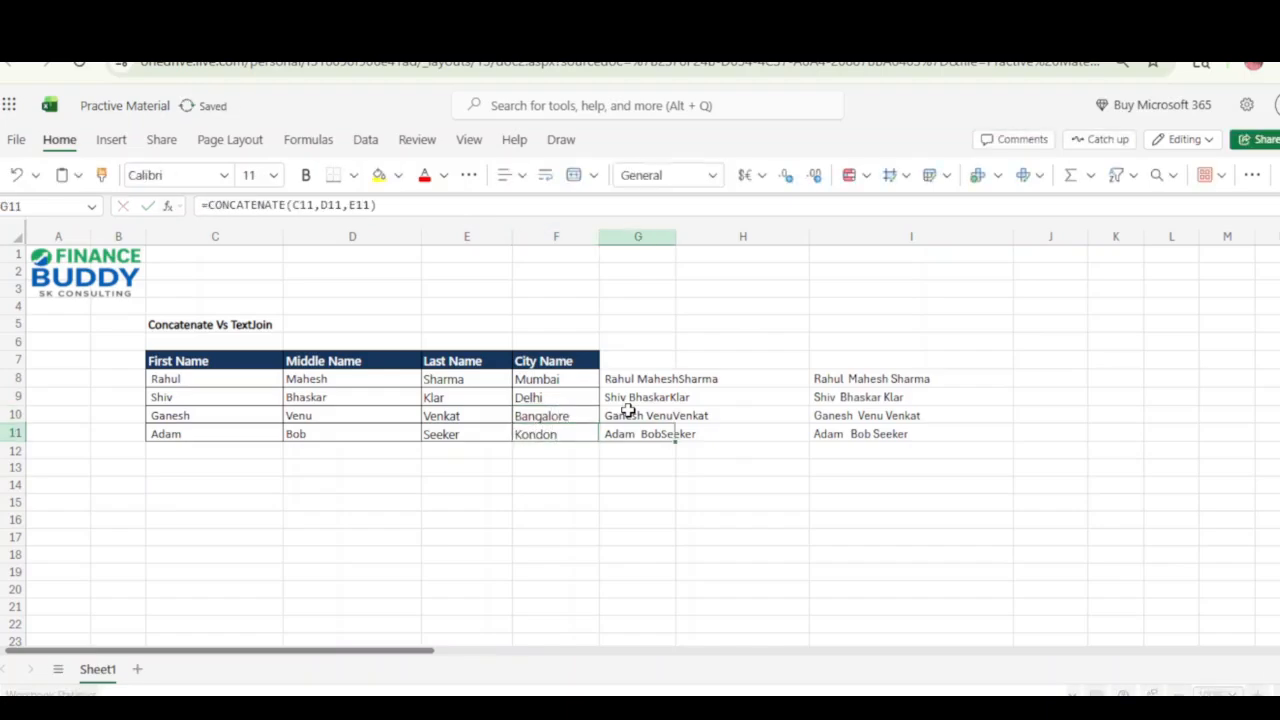
# Correct the spelling of the city in F11 to London.
pyautogui.press('Left')
pyautogui.press('F2')
pyautogui.press('Home')
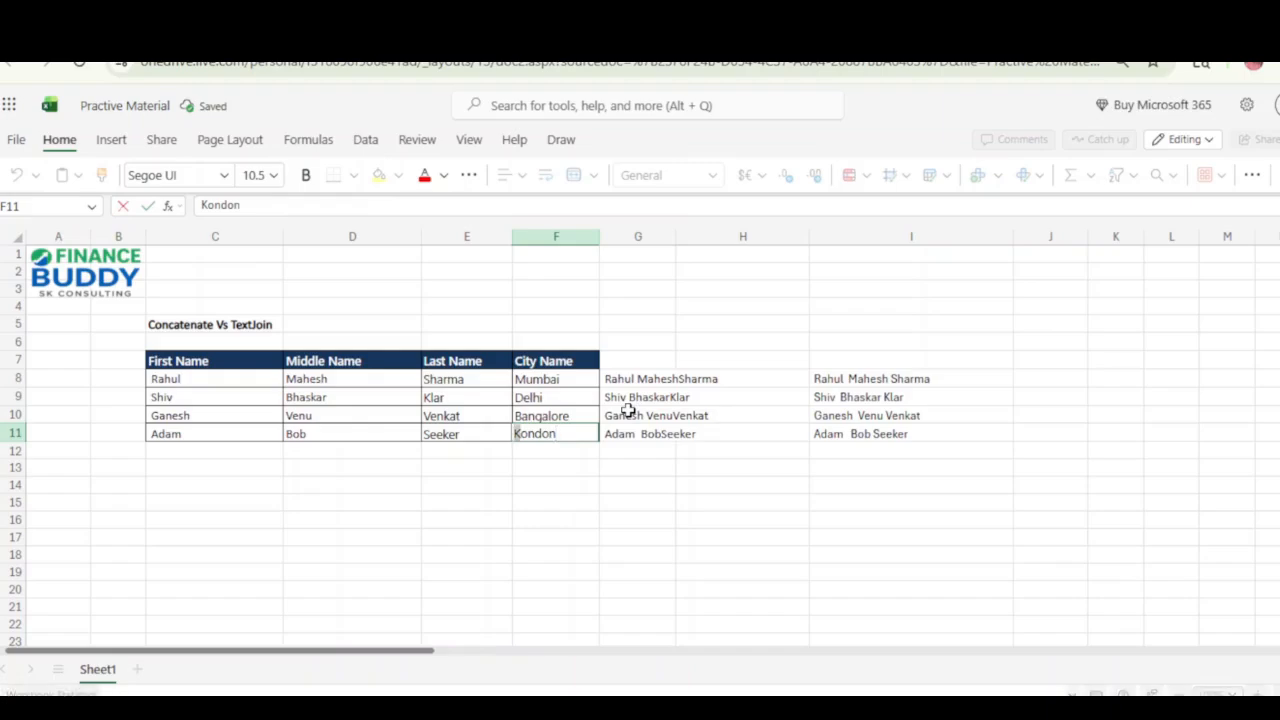
pyautogui.write('L')
pyautogui.press('Return')
# Extend the range of the TEXTJOIN formula in I8 to C8:F8 to include the city.
pyautogui.press('Up')
pyautogui.press('Right')
pyautogui.press('Right')
pyautogui.press('Up')
pyautogui.press('Up')
pyautogui.press('Up')
pyautogui.press('Right')
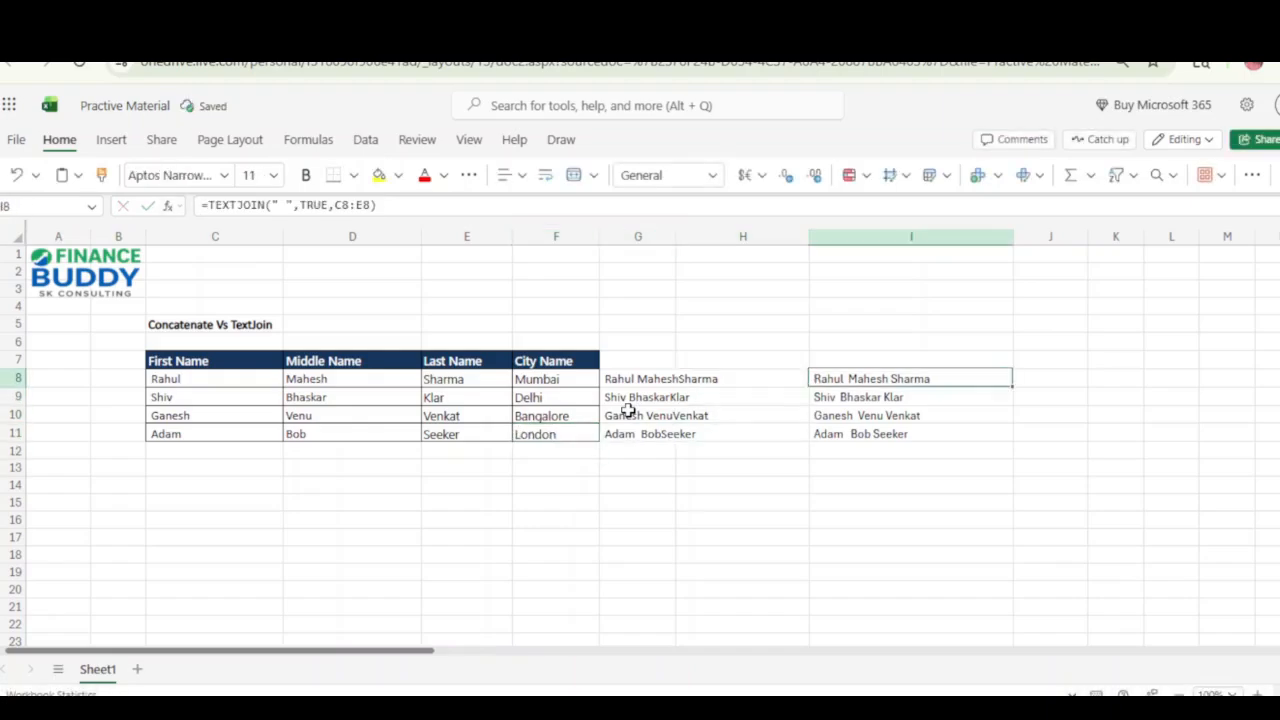
pyautogui.press('F2')
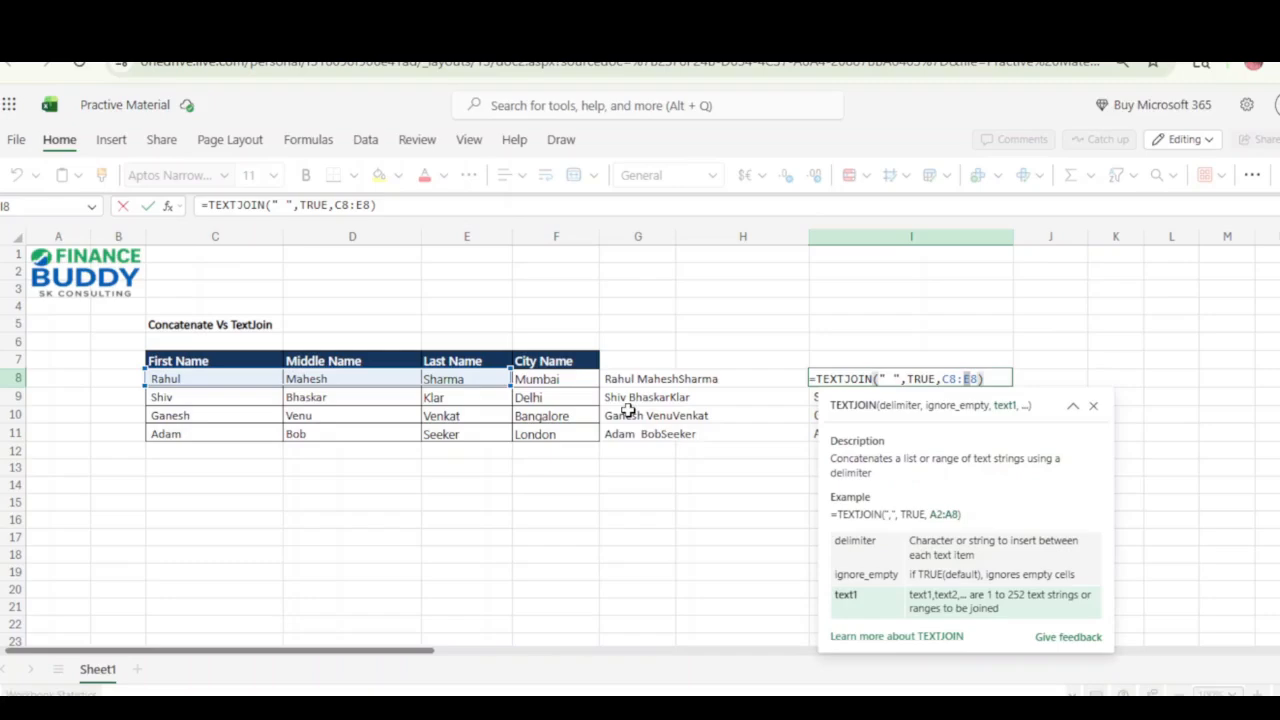
pyautogui.write('F')
pyautogui.press('Return')
# Copy the extended TEXTJOIN formula from I8 into I9:I11 and select the joined results in I8:I11.
pyautogui.press('Up')
pyautogui.hotkey('ctrl', 'c')
pyautogui.press('Down')
pyautogui.hotkey('shift', 'Down')
pyautogui.hotkey('shift', 'Down')
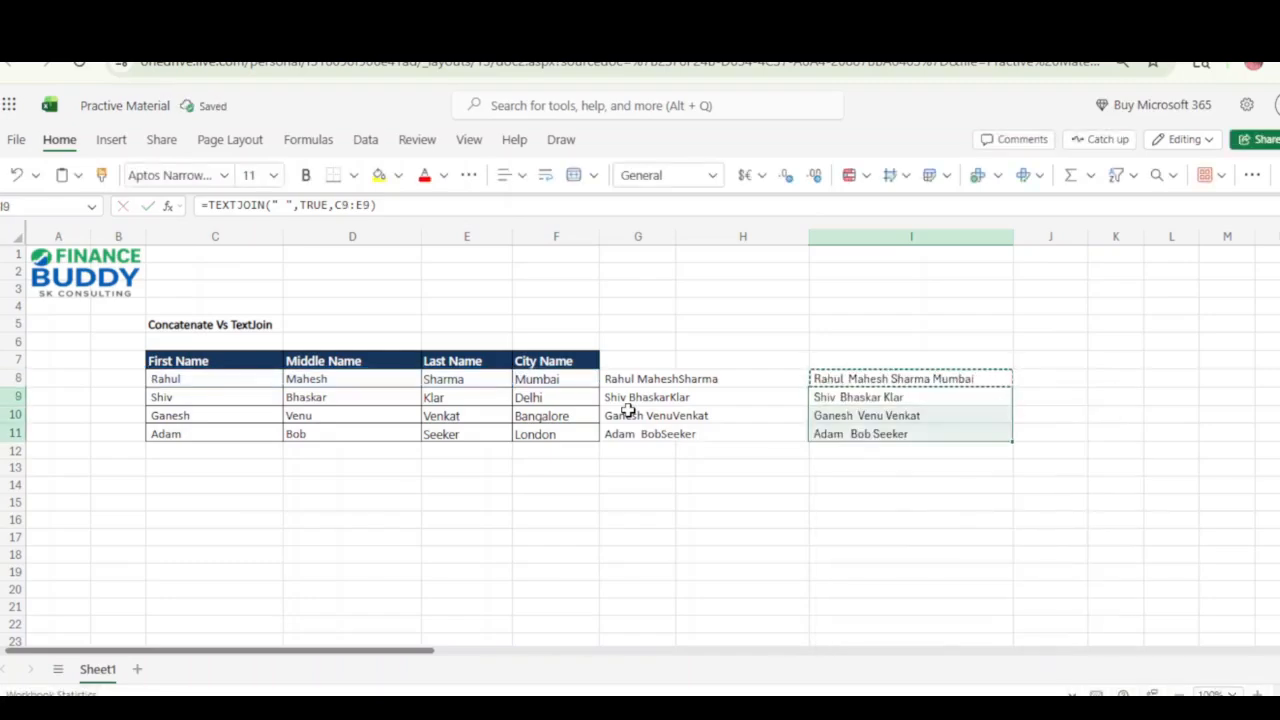
pyautogui.hotkey('ctrl', 'v')
pyautogui.press('Up')
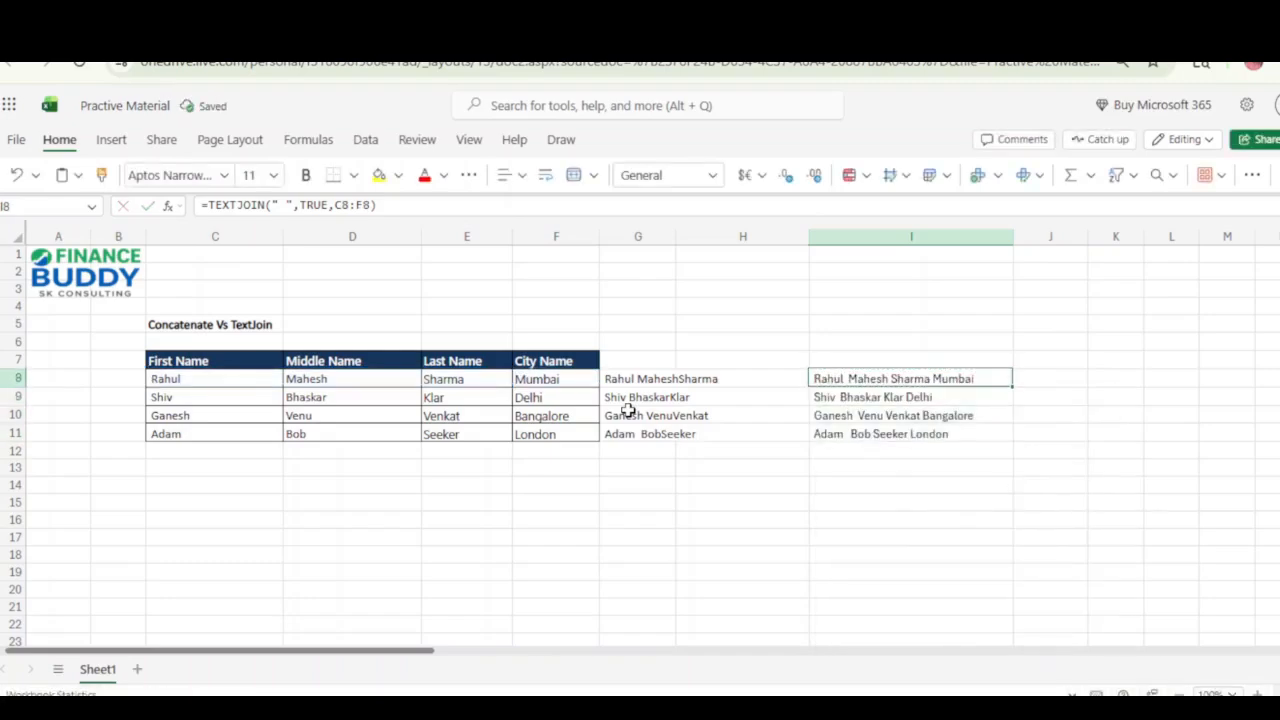
pyautogui.hotkey('shift', 'Down')
pyautogui.hotkey('shift', 'Down')
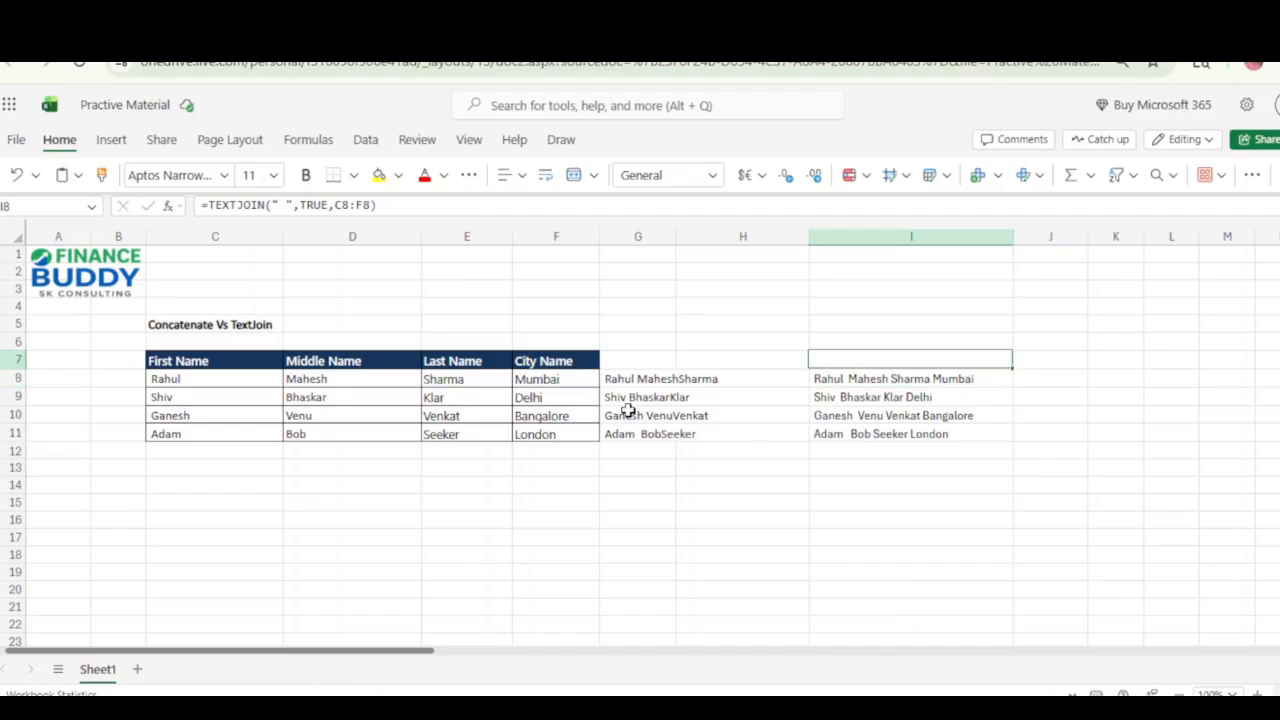
pyautogui.hotkey('shift', 'Down')
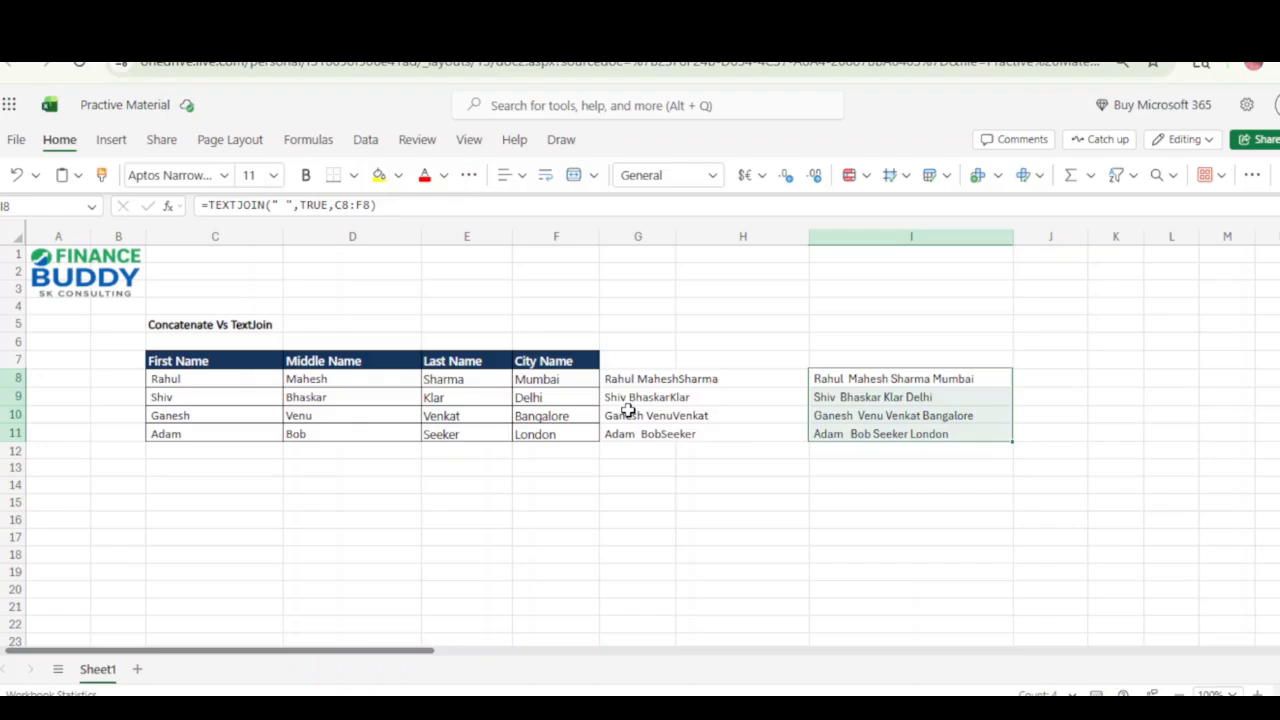
pyautogui.press('Left')
pyautogui.press('Left')
pyautogui.press('F2')
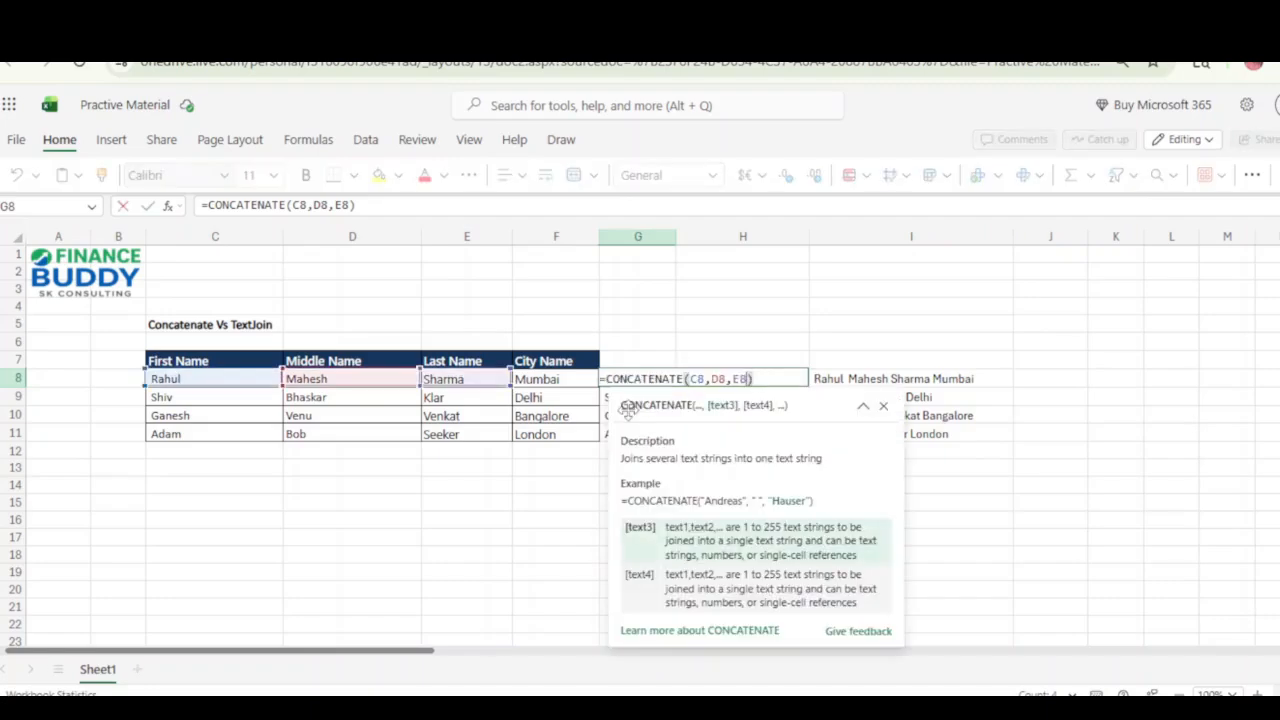
pyautogui.write(',')
pyautogui.press('Escape')
pyautogui.press('Escape')
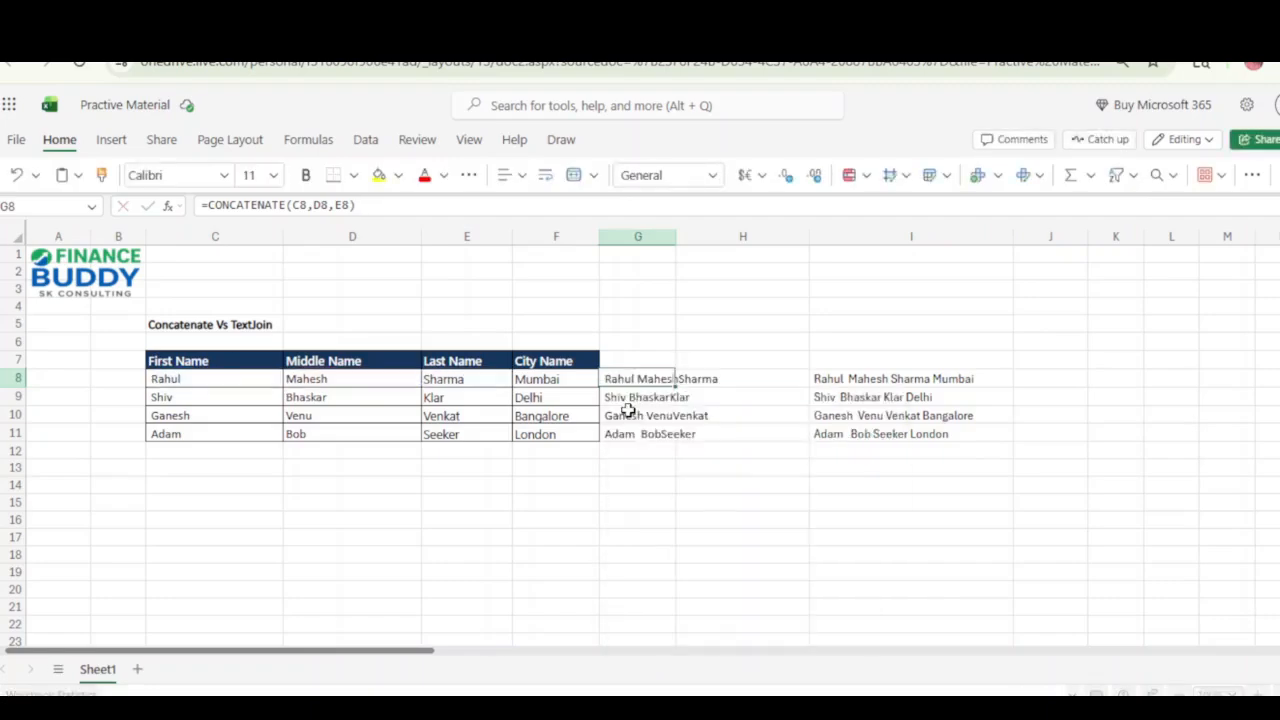
pyautogui.press('F2')
pyautogui.press('Escape')
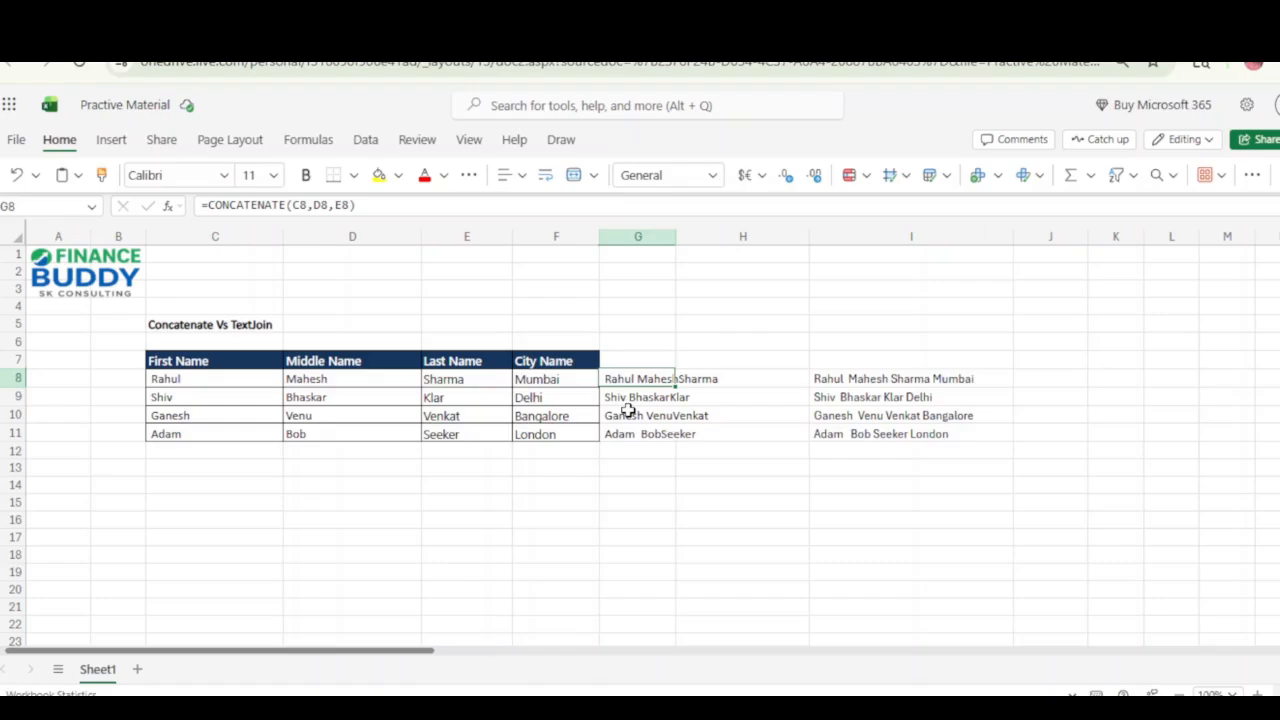
# Highlight the name cells C8:E8 that the CONCATENATE formula in G8 refers to, and return to G8.
pyautogui.press('Left')
pyautogui.press('Left')
pyautogui.hotkey('shift', 'Left')
pyautogui.hotkey('shift', 'Left')
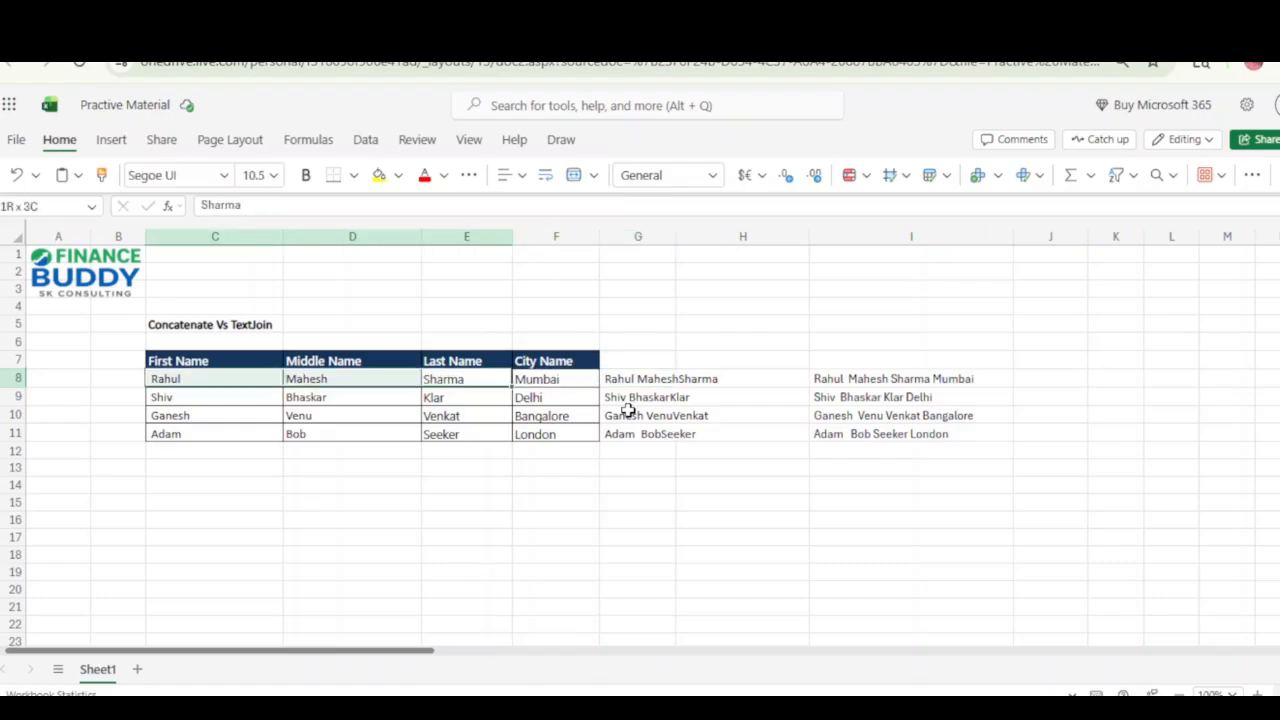
pyautogui.press('Right')
pyautogui.press('Right')
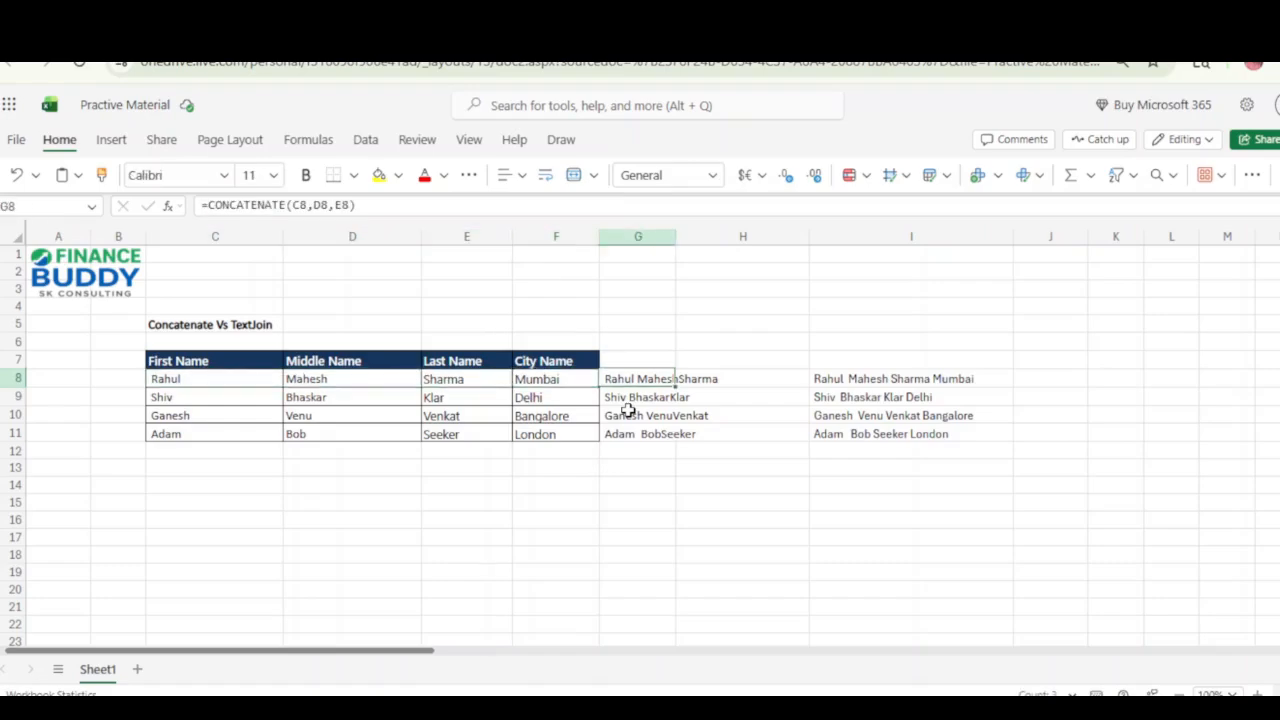
# Insert a " " argument between D8 and E8 in the CONCATENATE formula in G8 and copy the formula into G9:G11.
pyautogui.press('F2')
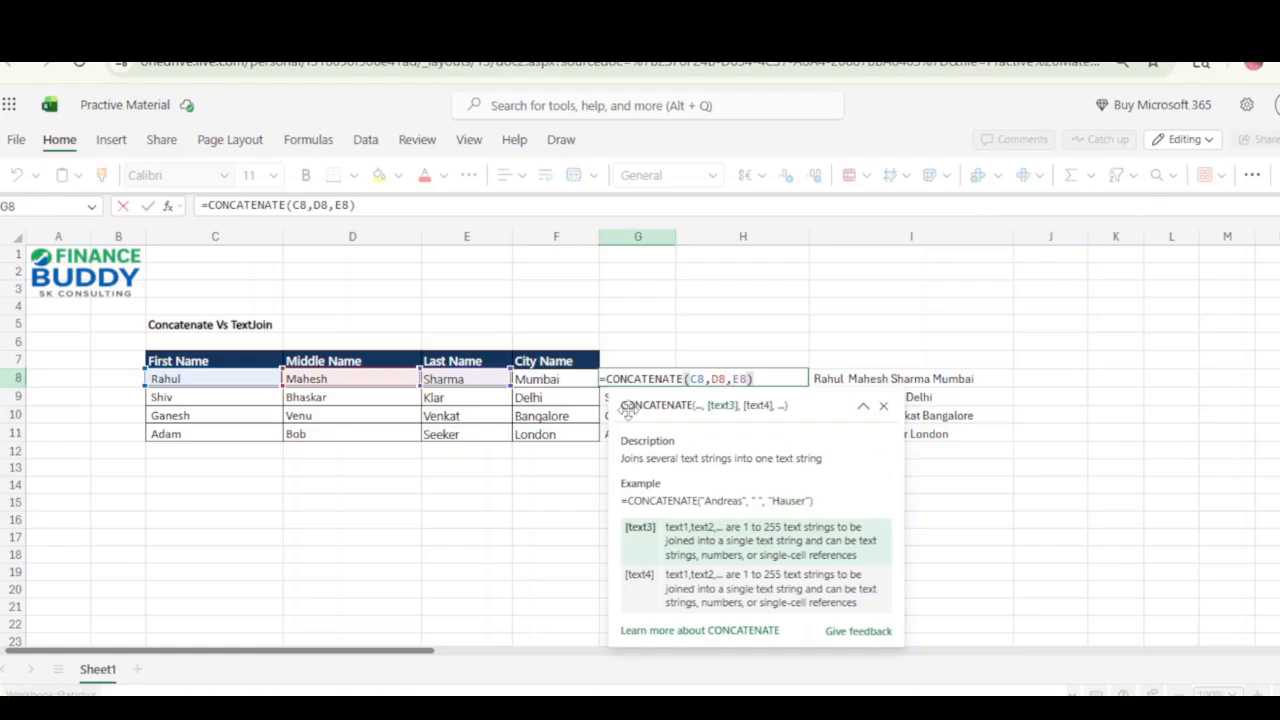
pyautogui.write('"",')
pyautogui.press('Return')
pyautogui.press('Up')
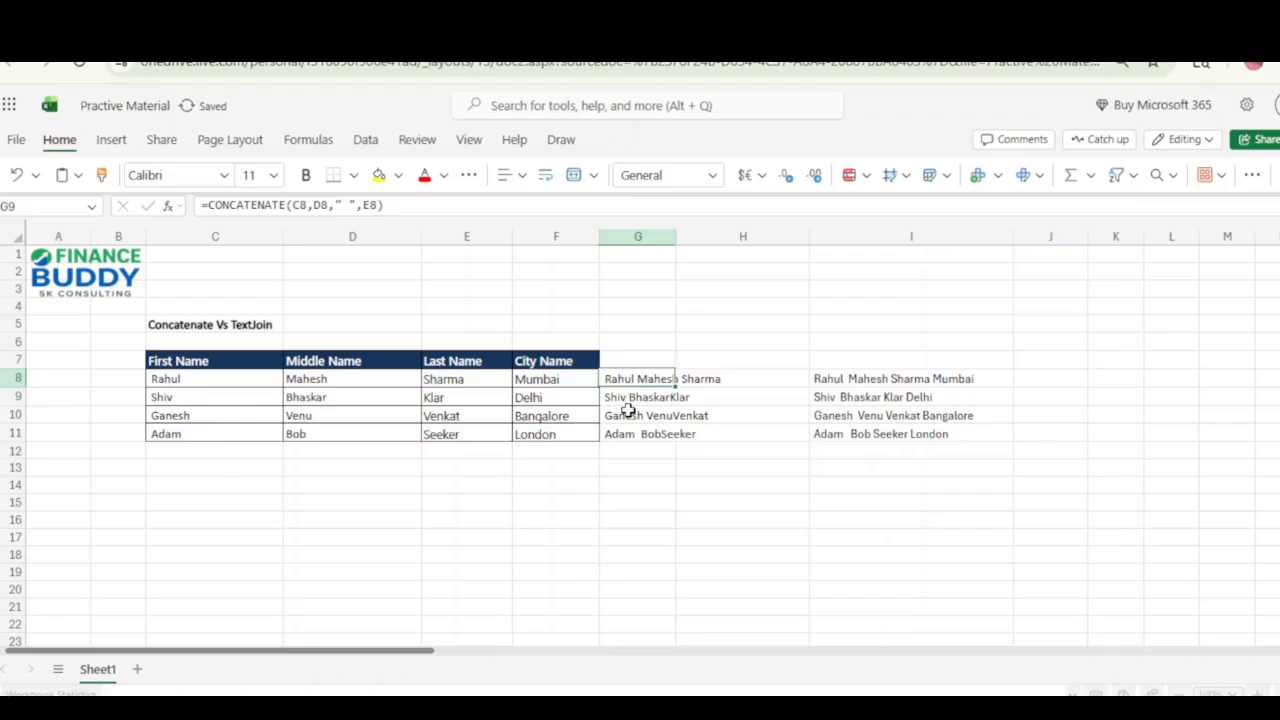
pyautogui.hotkey('ctrl', 'c')
# Add the city cell F8 as the last argument of the CONCATENATE formula in G8.
pyautogui.press('F2')
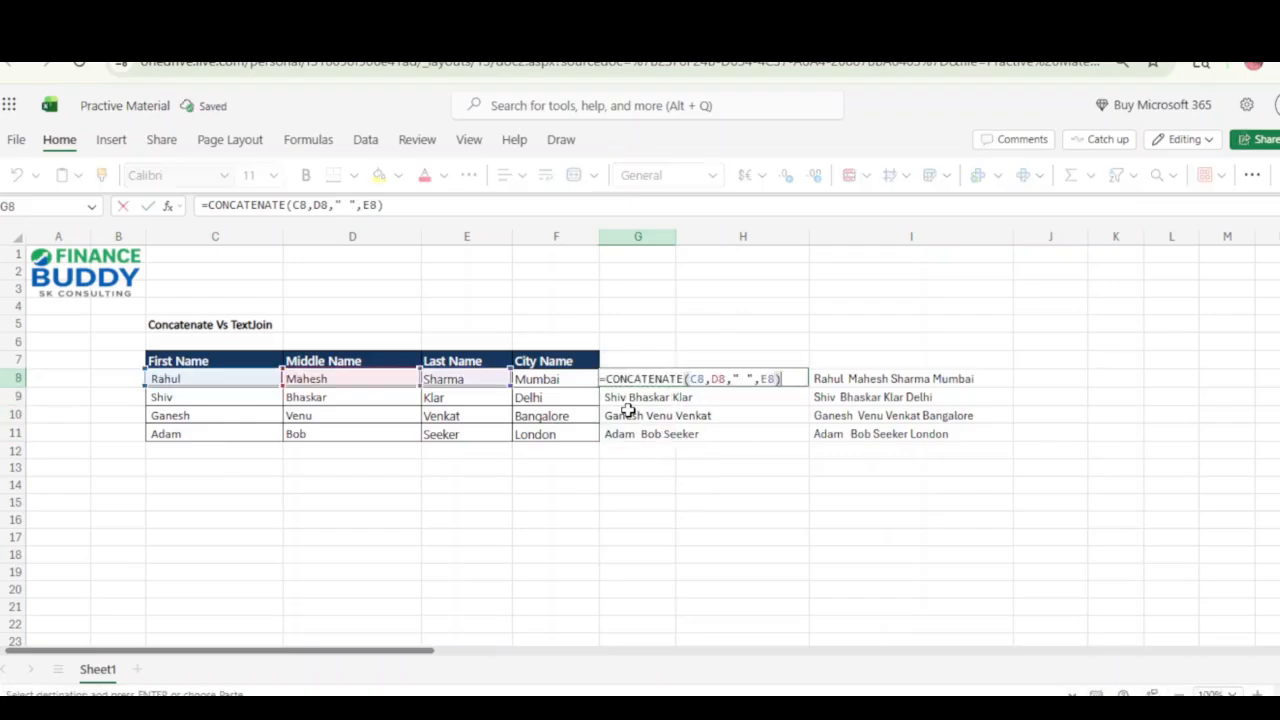
pyautogui.write(',')
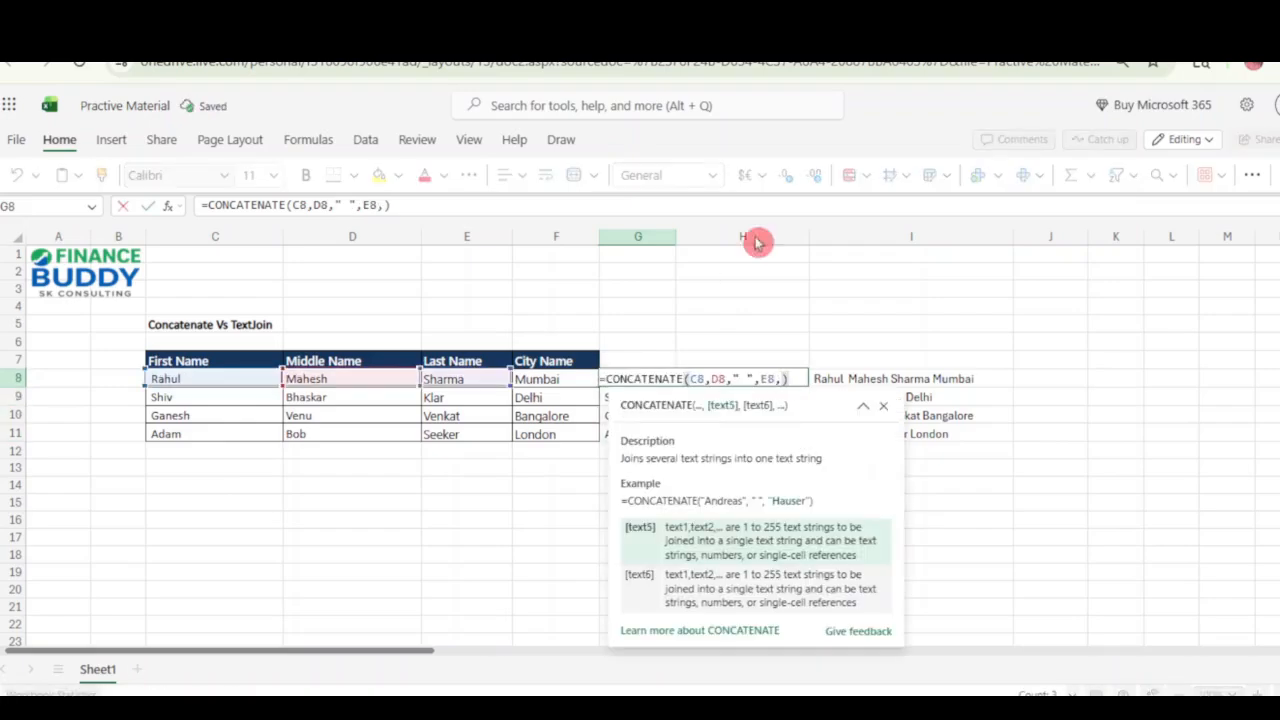
pyautogui.click(538, 380)
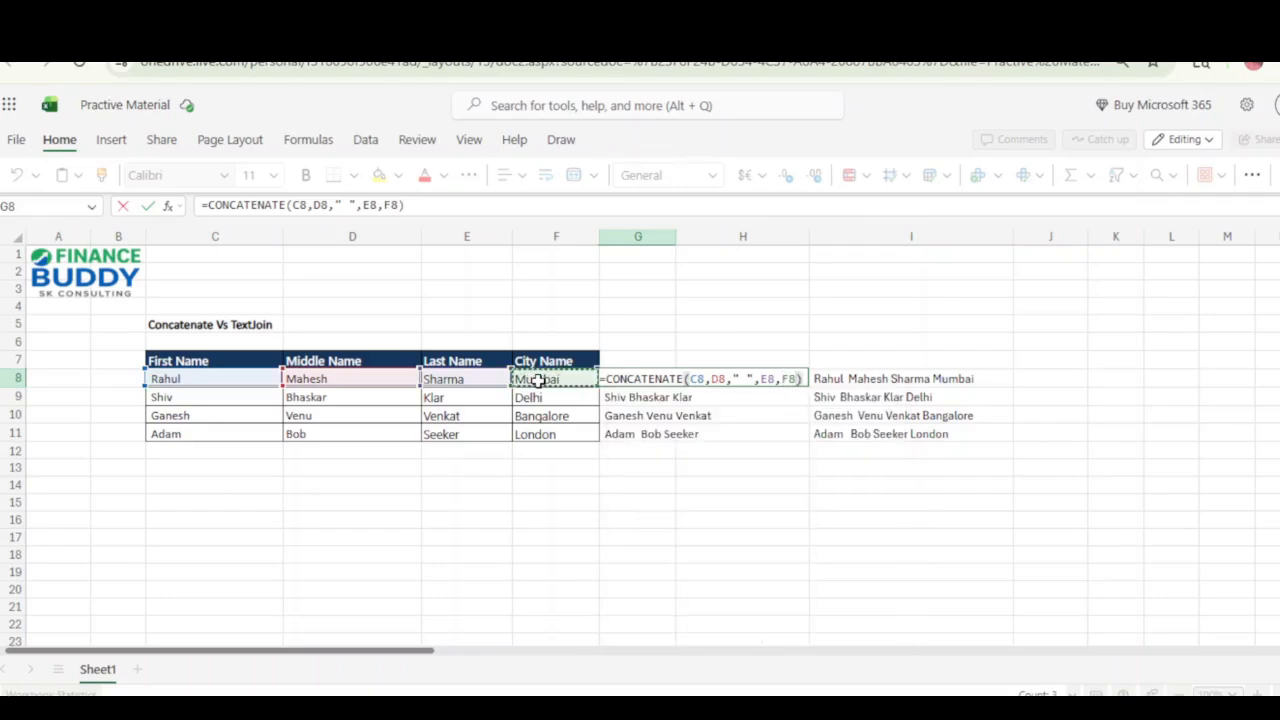
pyautogui.press('Return')
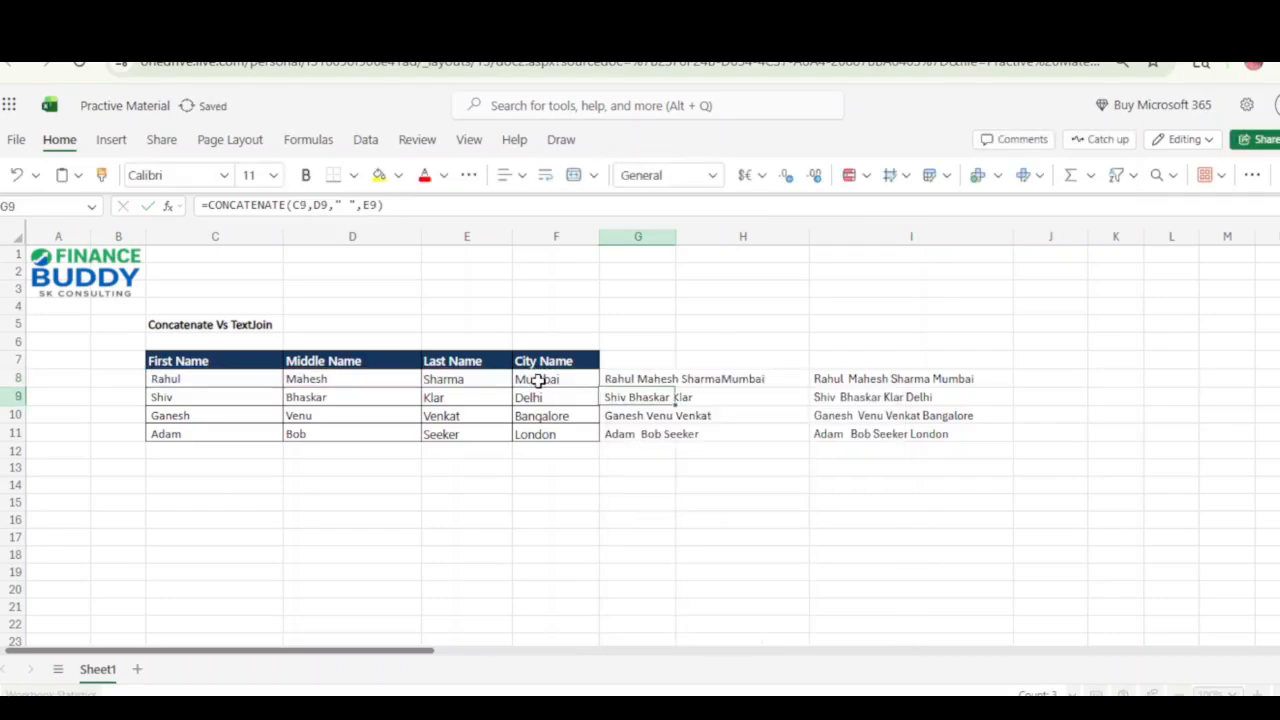
# Copy the CONCATENATE formula that includes the city from G8 into G9:G11.
pyautogui.press('Up')
pyautogui.hotkey('ctrl', 'c')
pyautogui.press('Down')
pyautogui.hotkey('ctrl', 'shift', 'Down')
pyautogui.hotkey('ctrl', 'v')
pyautogui.press('Up')
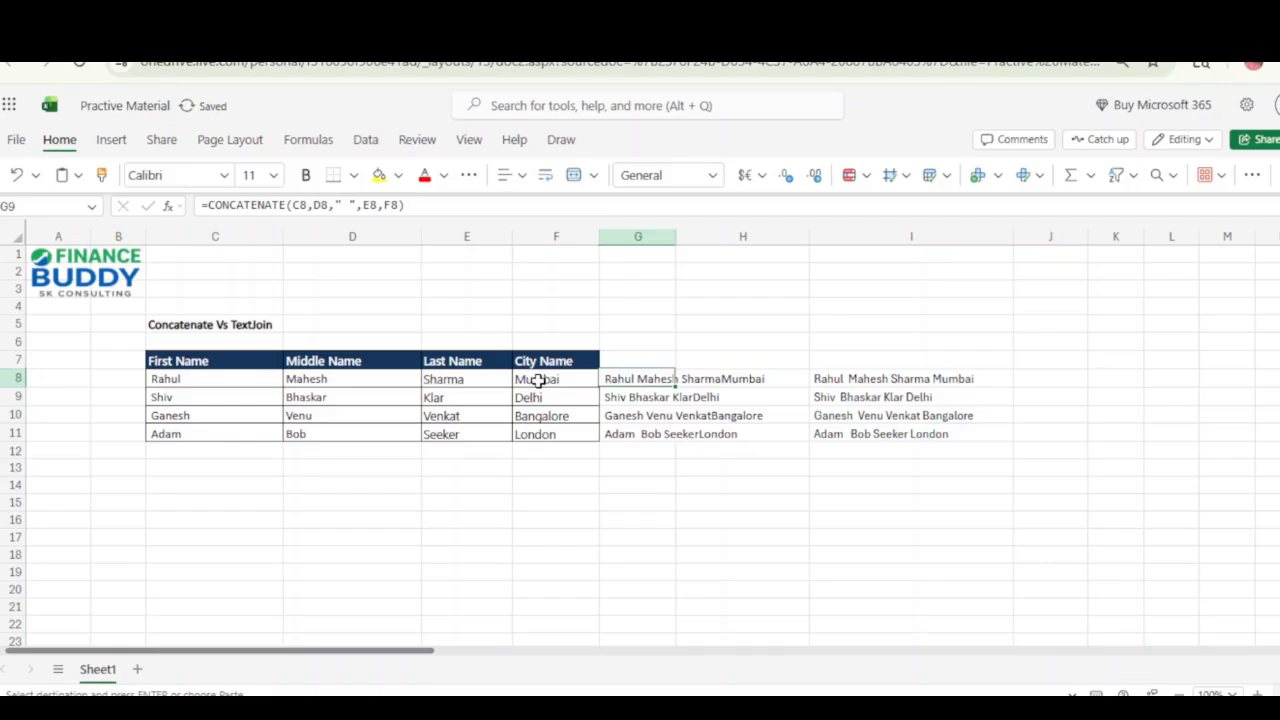
# Insert a " " argument between E8 and F8 in the CONCATENATE formula in G8.
pyautogui.press('F2')
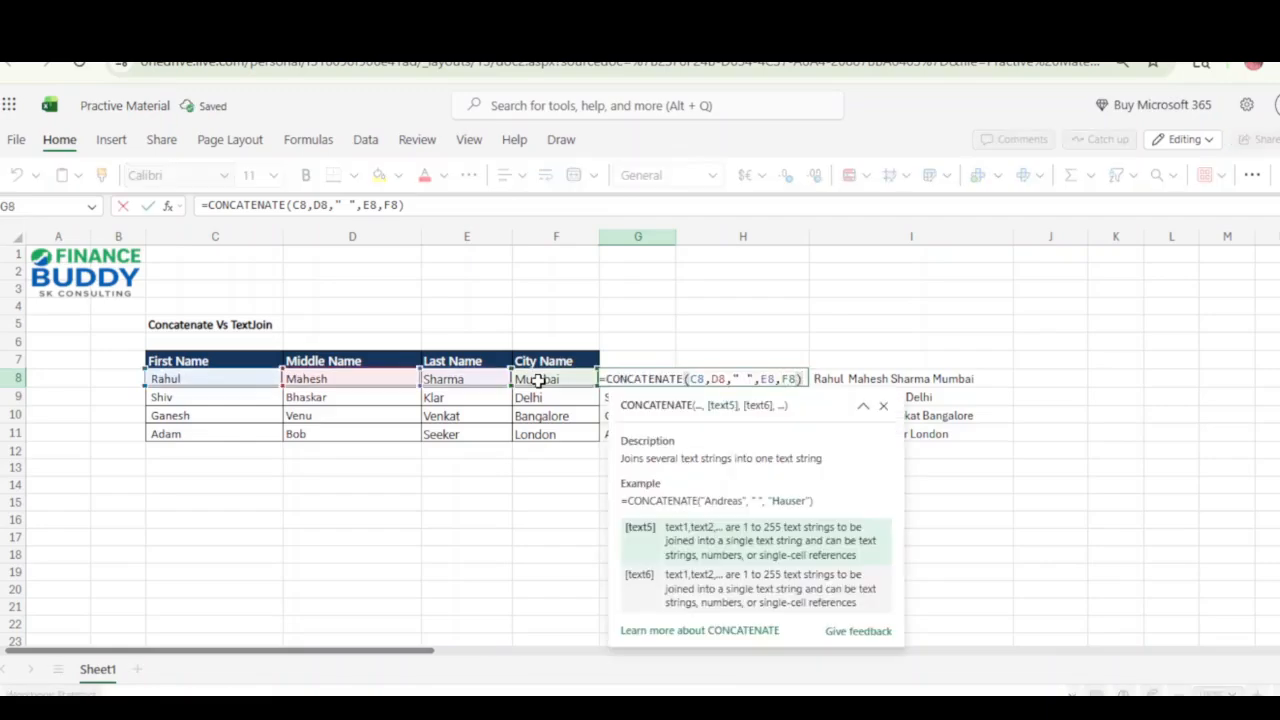
pyautogui.write('" " ')
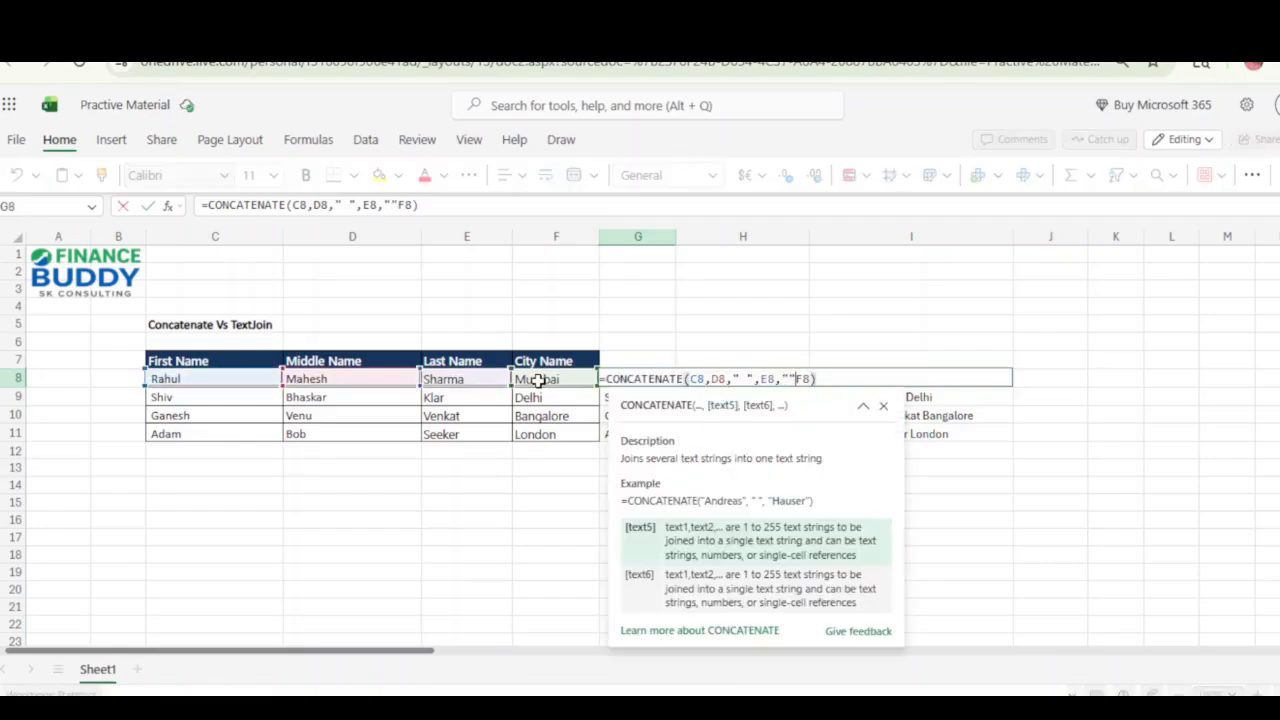
pyautogui.write(',')
pyautogui.hotkey('ctrl', 'Return')
# Copy the CONCATENATE formula with the space before the city from G8 down to G11, and select the TEXTJOIN result in I8.
pyautogui.hotkey('ctrl', 'c')
pyautogui.hotkey('shift', 'Down')
pyautogui.hotkey('shift', 'Down')
pyautogui.hotkey('shift', 'Down')
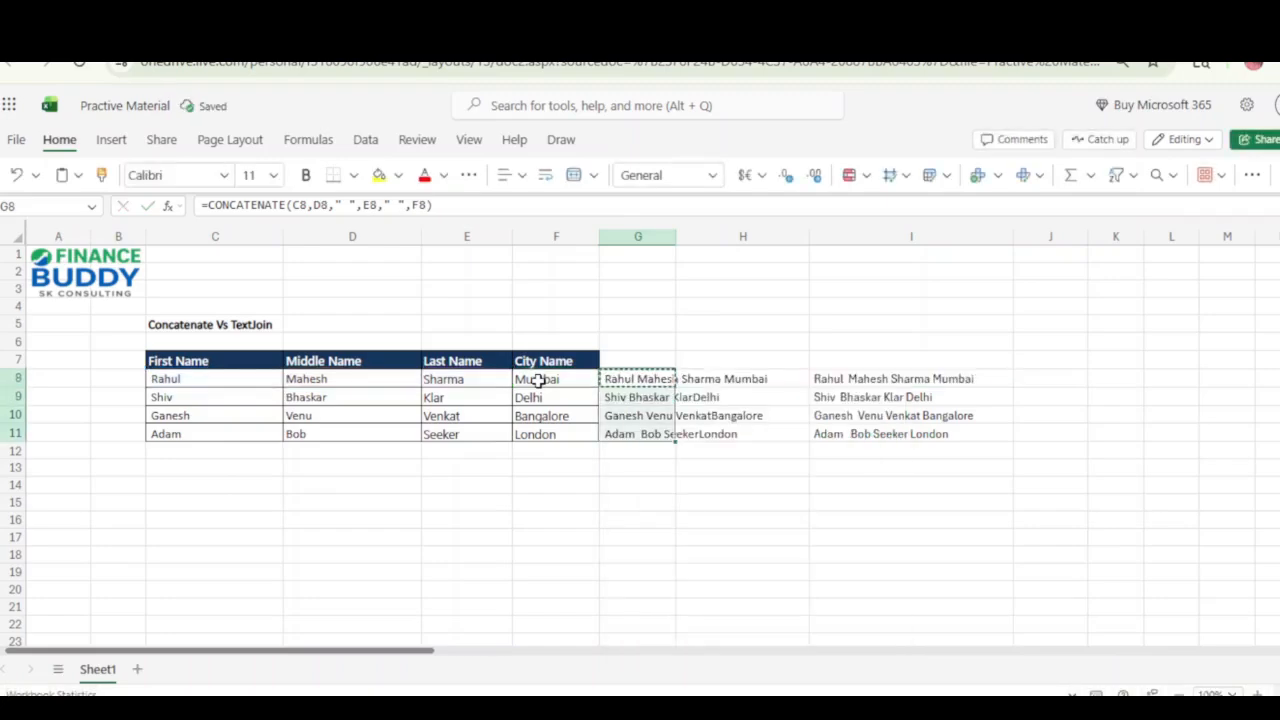
pyautogui.hotkey('ctrl', 'v')
pyautogui.press('Up')
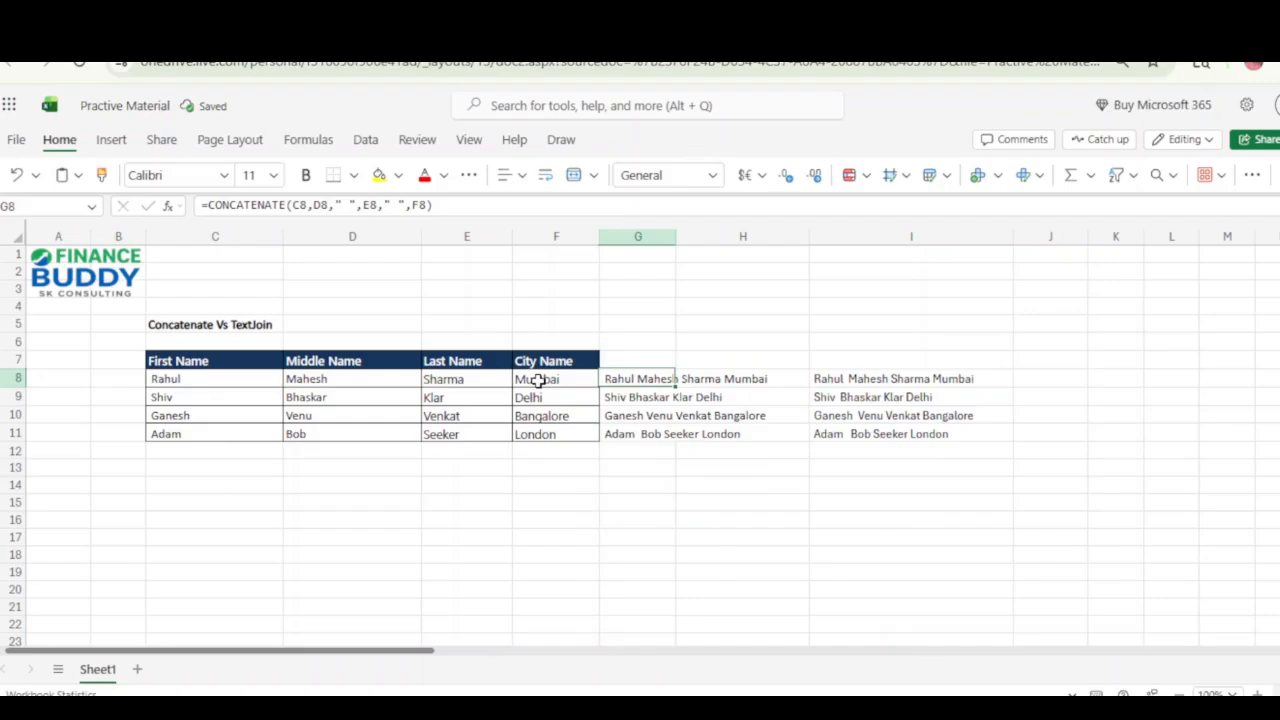
pyautogui.press('Right')
pyautogui.press('Right')
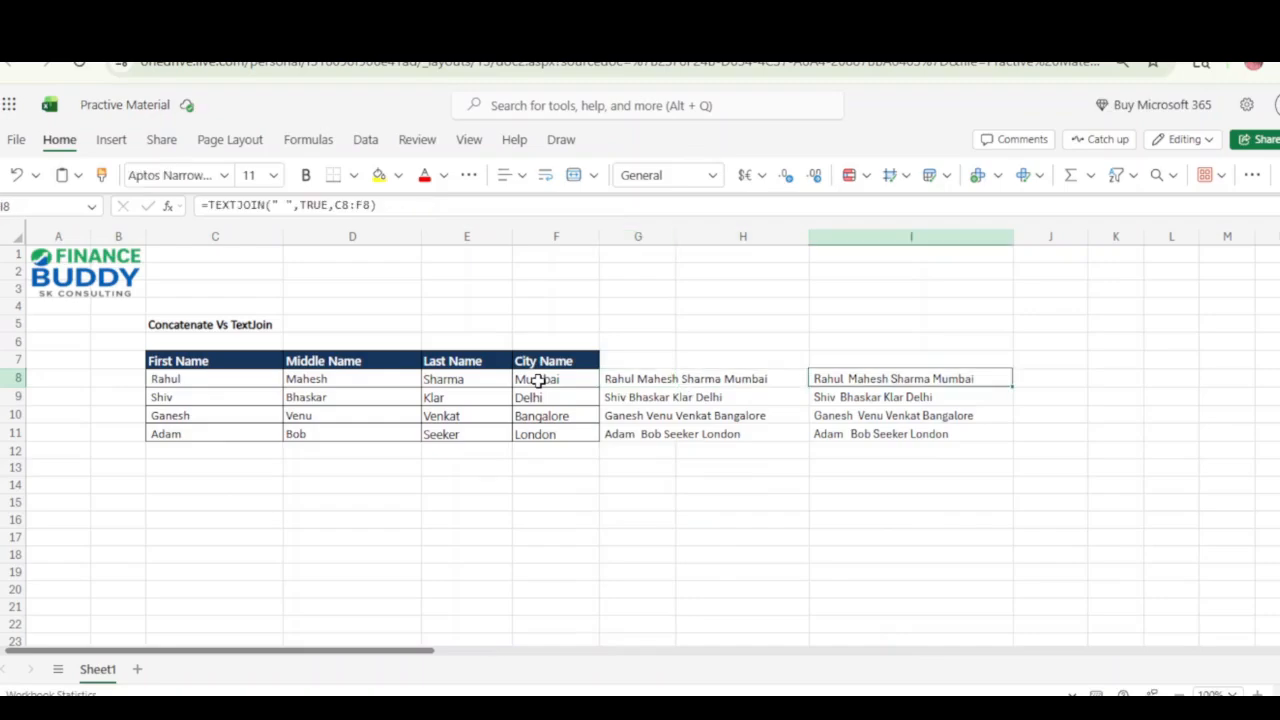